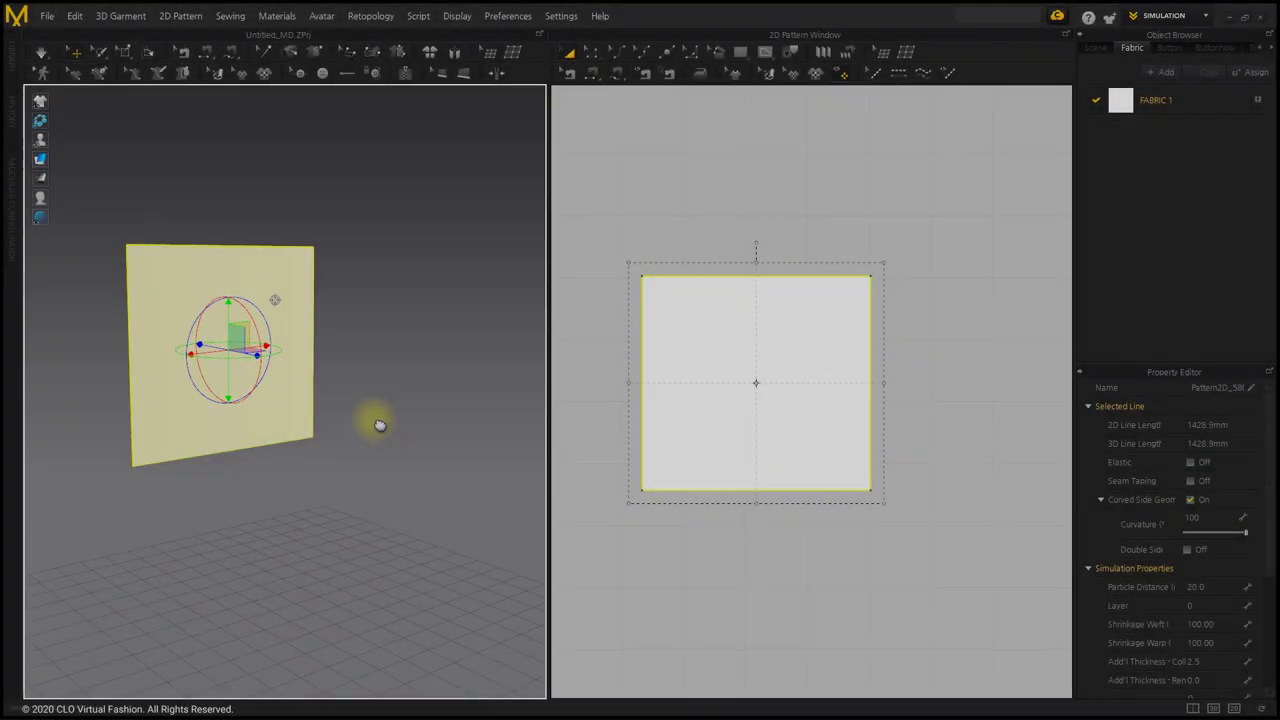
# Step: Paste two copies of the square pattern and place them one in front of the other in the 3D window
pyautogui.click(371, 423)
pyautogui.click(251, 380)
pyautogui.click(252, 370)
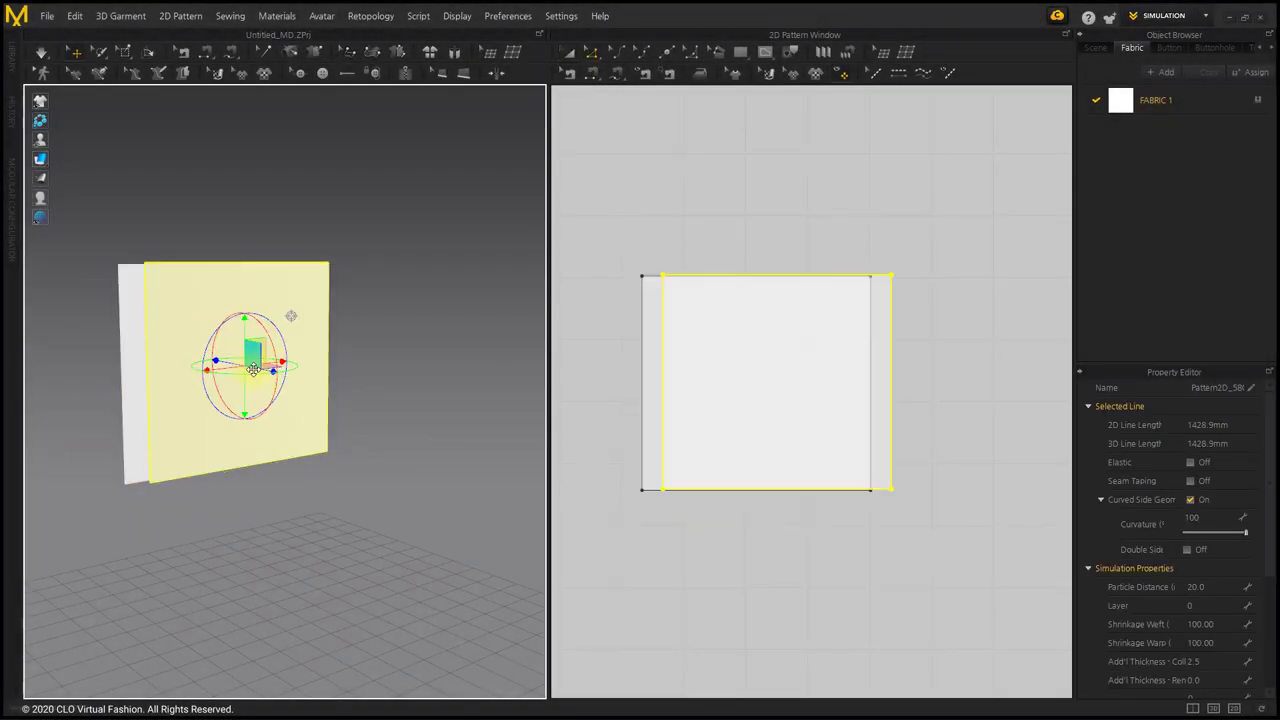
pyautogui.hotkey('ctrl', 'v')
pyautogui.click(275, 369)
pyautogui.scroll(-1, 246, 388)
pyautogui.moveTo(331, 437)
pyautogui.mouseDown(button='right')
pyautogui.moveTo(369, 469)
pyautogui.moveTo(331, 440)
pyautogui.mouseUp(button='right')
pyautogui.scroll(-1, 331, 440)
# Step: Spread the three overlapping square patterns side by side in the 2D window
pyautogui.click(569, 52)
pyautogui.scroll(2, 628, 233)
pyautogui.moveTo(628, 233); pyautogui.dragTo(616, 228, button='middle')
pyautogui.moveTo(638, 342); pyautogui.dragTo(768, 343)
pyautogui.moveTo(943, 374); pyautogui.dragTo(1050, 374)
pyautogui.moveTo(787, 336); pyautogui.dragTo(878, 330)
pyautogui.moveTo(962, 366); pyautogui.dragTo(918, 366, button='middle')
pyautogui.scroll(-1, 920, 368)
# Step: Assign a new fabric to the middle square pattern and set its colour to light blue, 9999FF
pyautogui.click(992, 456)
pyautogui.click(840, 340)
pyautogui.click(1240, 76)
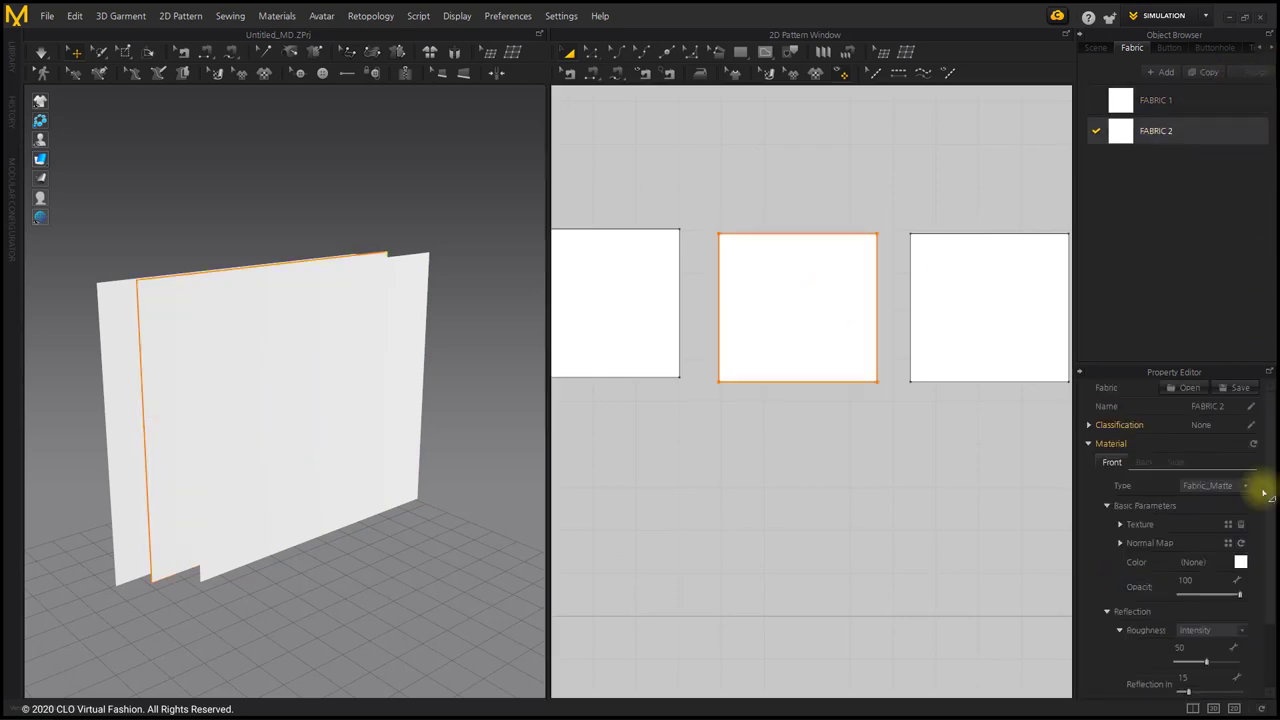
pyautogui.click(1240, 562)
pyautogui.click(566, 410)
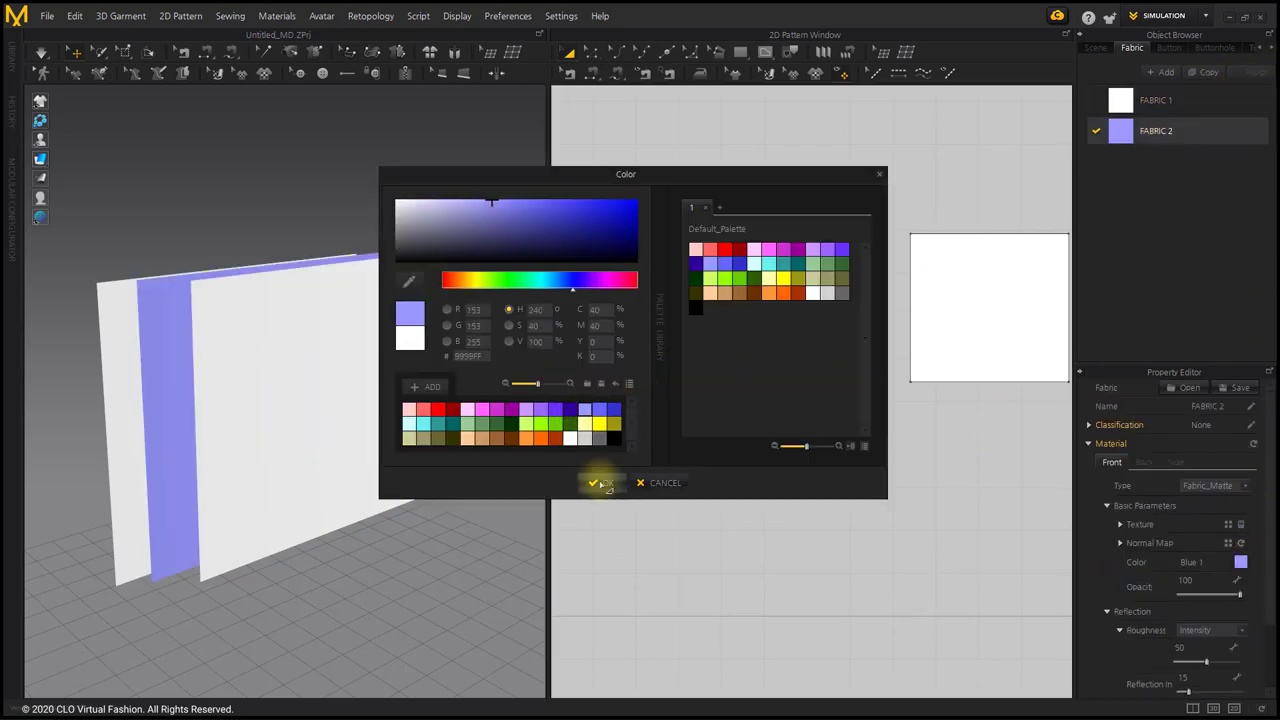
pyautogui.click(600, 482)
# Step: Assign a new fabric to the third square pattern and set its colour to orange
pyautogui.click(957, 320)
pyautogui.click(1240, 76)
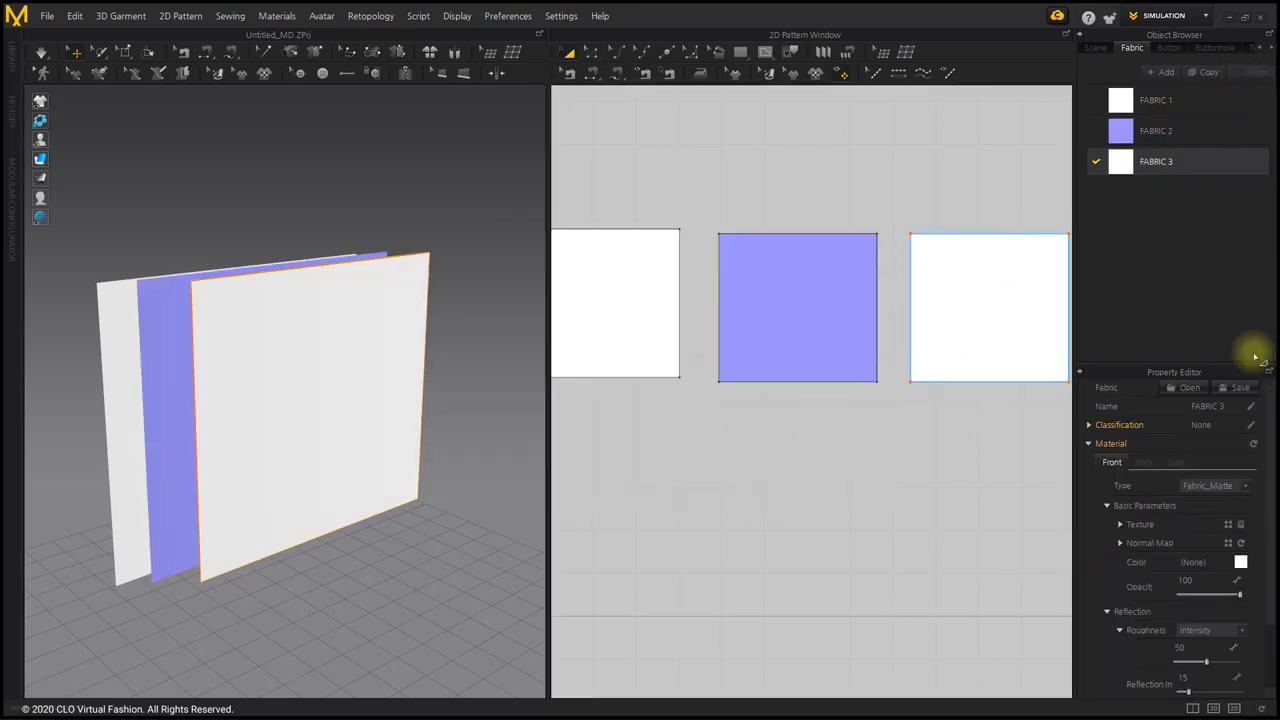
pyautogui.click(1240, 562)
pyautogui.click(526, 438)
pyautogui.click(600, 483)
pyautogui.click(698, 407)
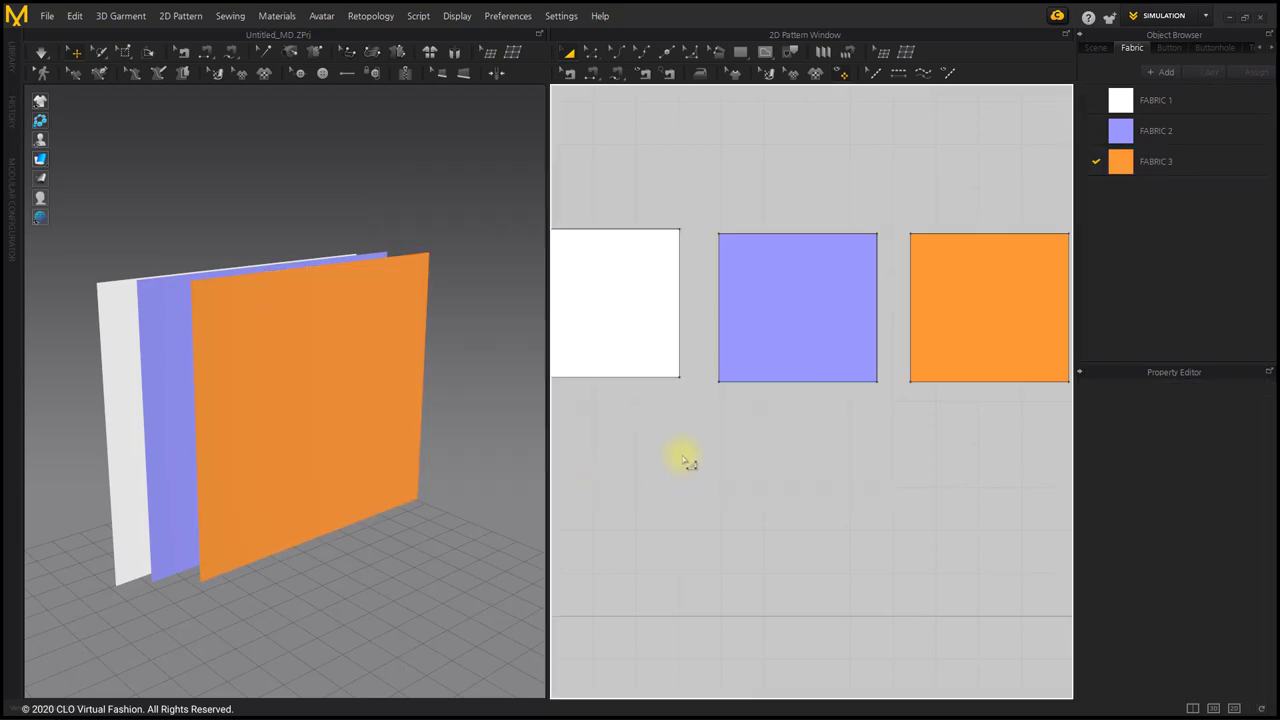
# Step: Sew the upper edges together, white pattern to blue pattern and blue pattern to orange pattern
pyautogui.click(591, 74)
pyautogui.click(585, 229)
pyautogui.click(752, 234)
pyautogui.scroll(-2, 761, 293)
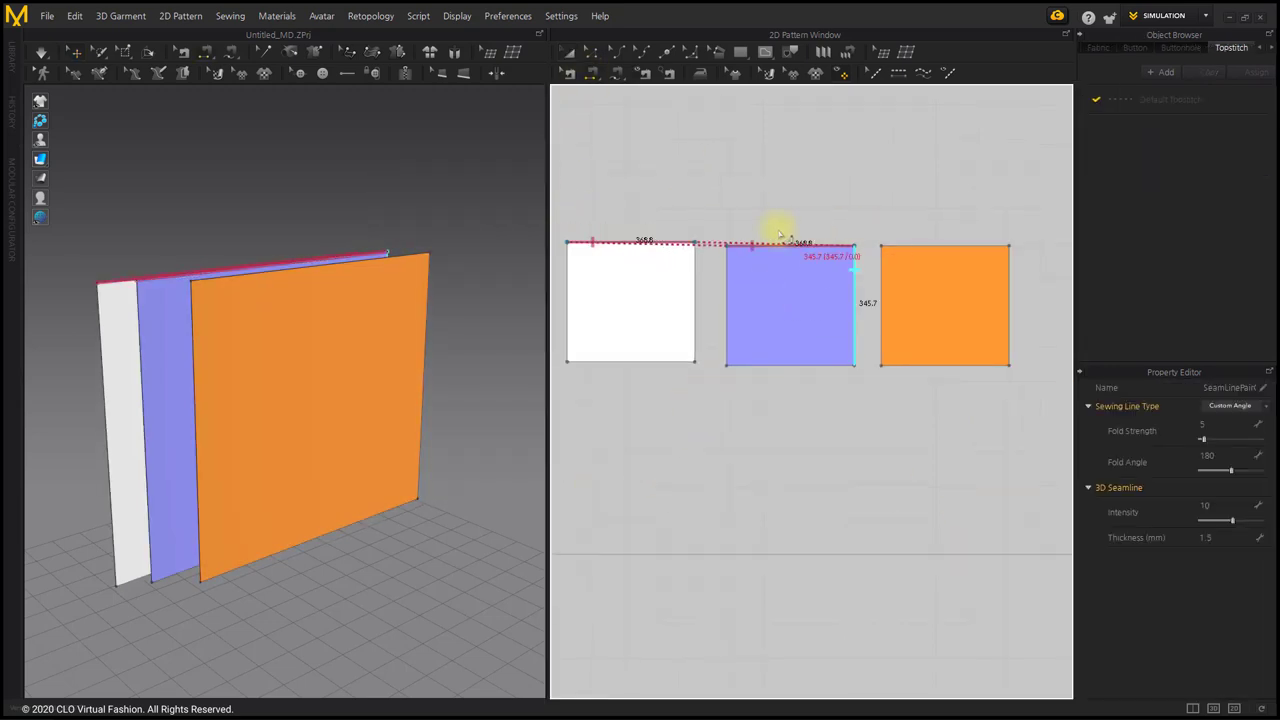
pyautogui.click(770, 245)
pyautogui.click(925, 250)
# Step: Pin the white pattern's upper edge in 3D and start the simulation so the three sewn pieces hang from it
pyautogui.click(124, 51)
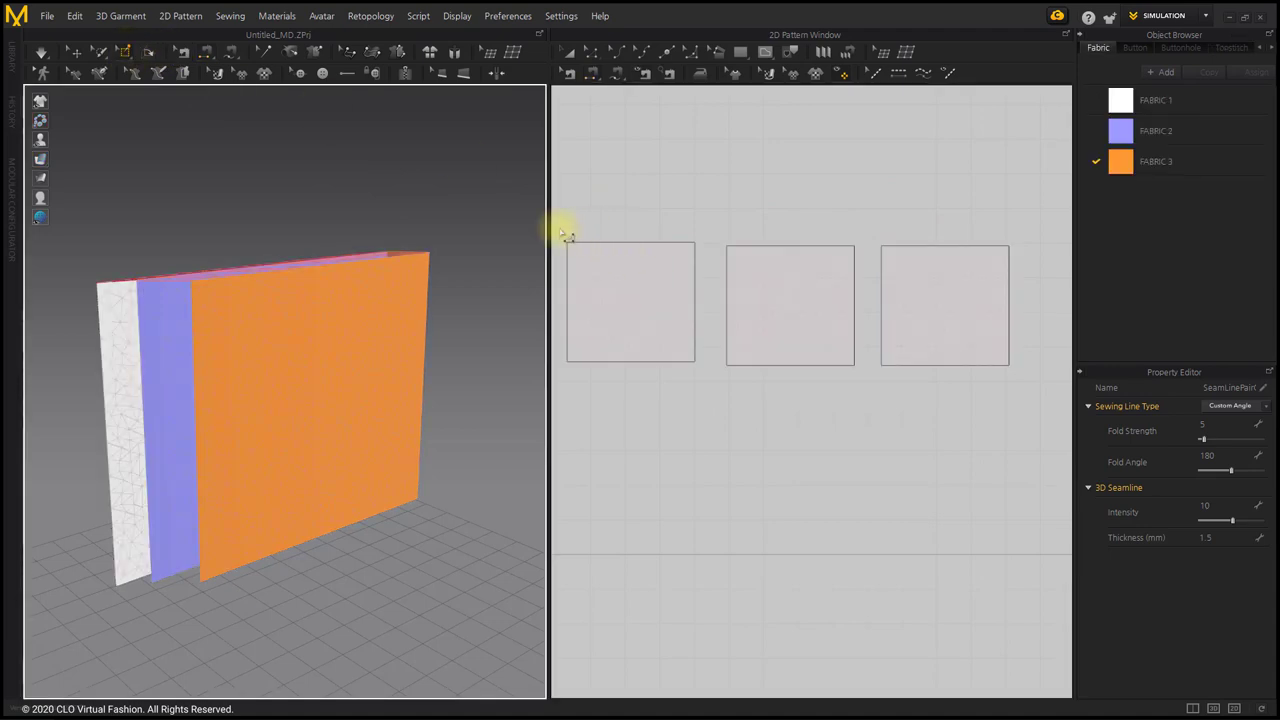
pyautogui.click(40, 51)
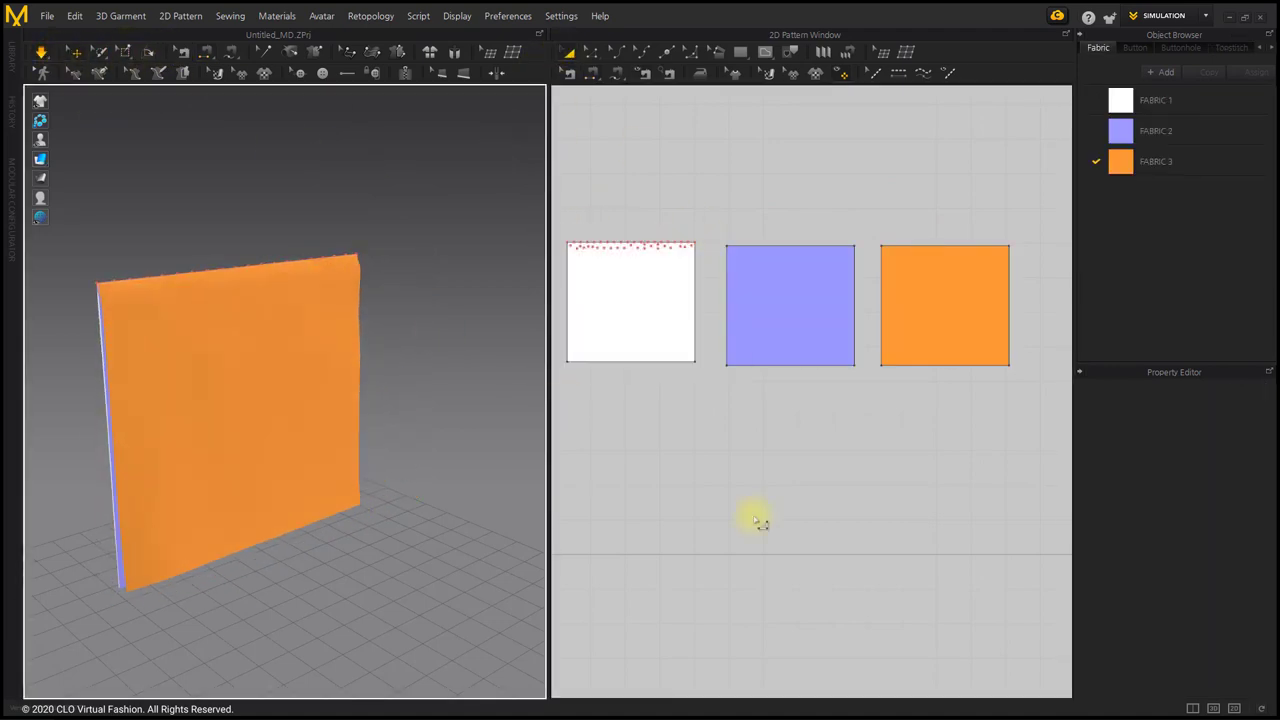
pyautogui.moveTo(388, 467); pyautogui.dragTo(349, 386, button='right')
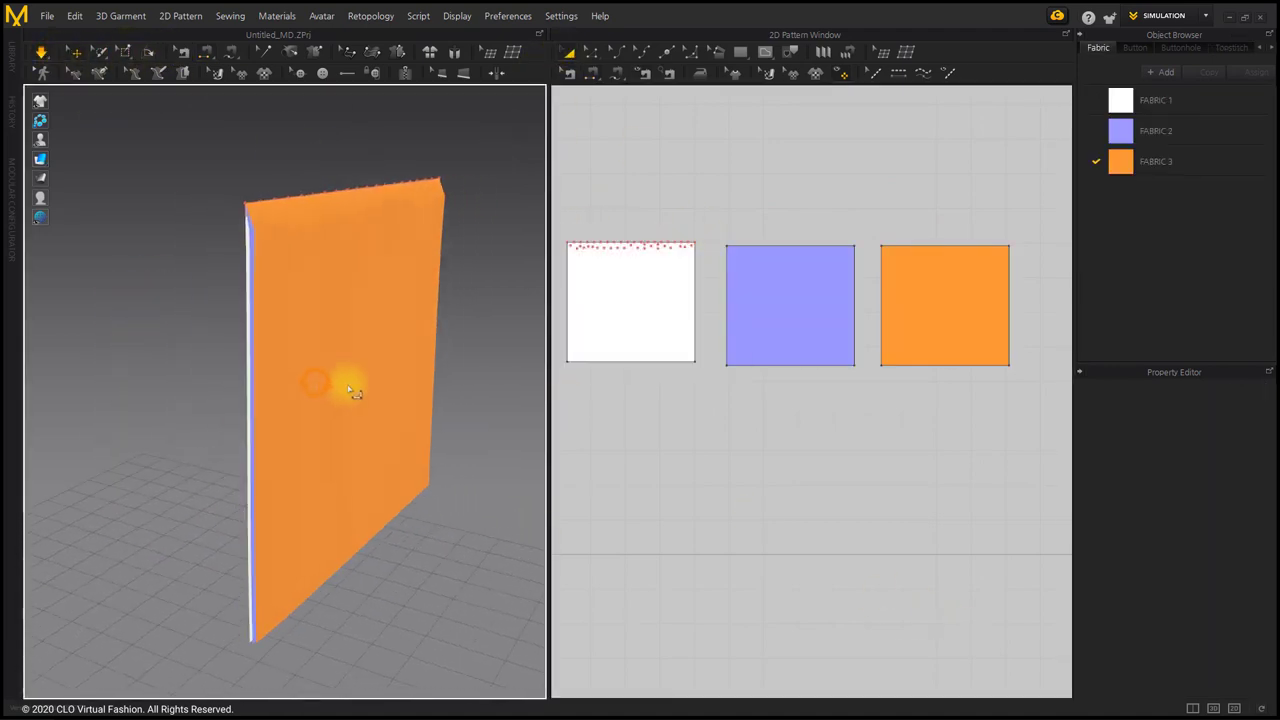
# Step: Enlarge the Property Editor and check the Layer value of the blue, orange and white patterns
pyautogui.click(776, 322)
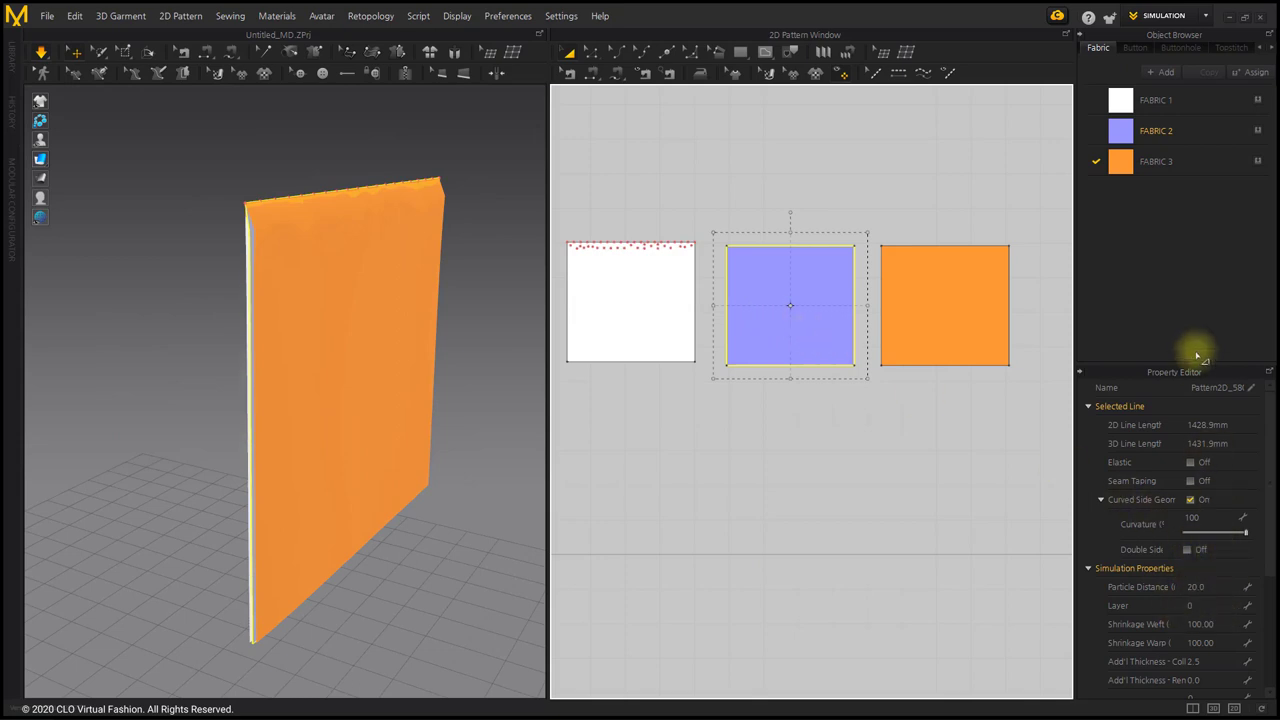
pyautogui.moveTo(1190, 369); pyautogui.dragTo(1196, 252)
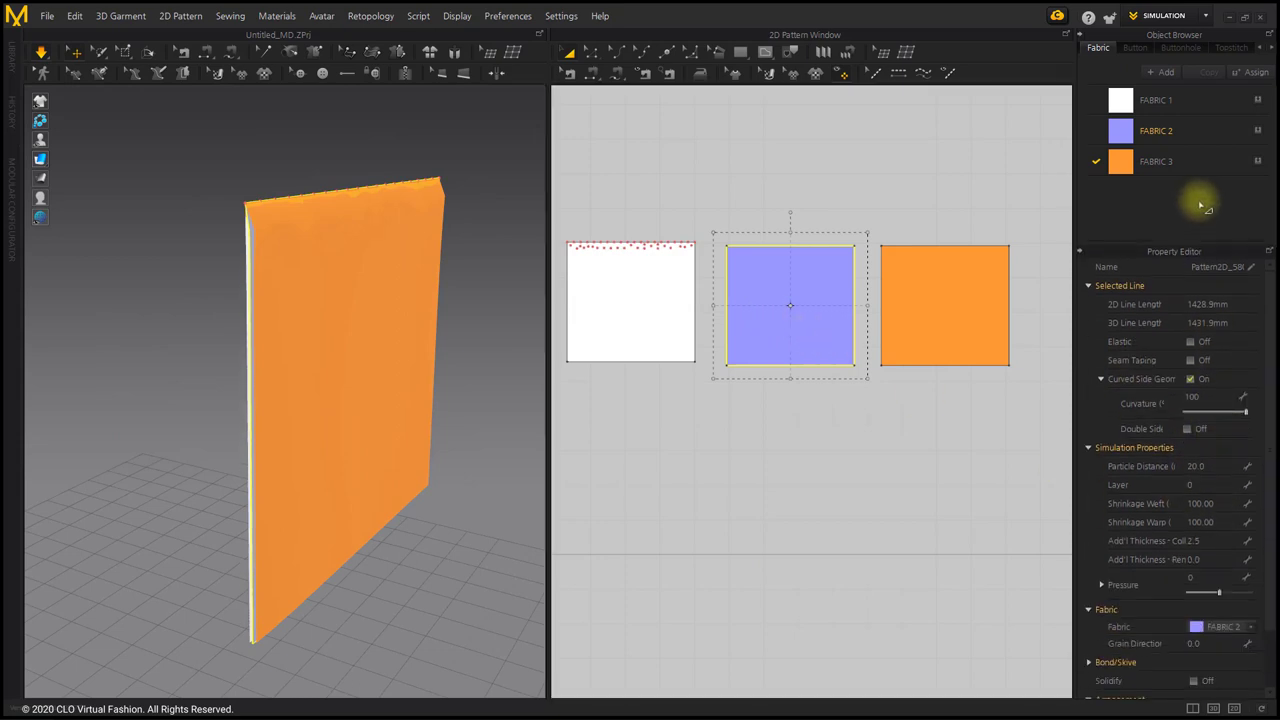
pyautogui.click(944, 314)
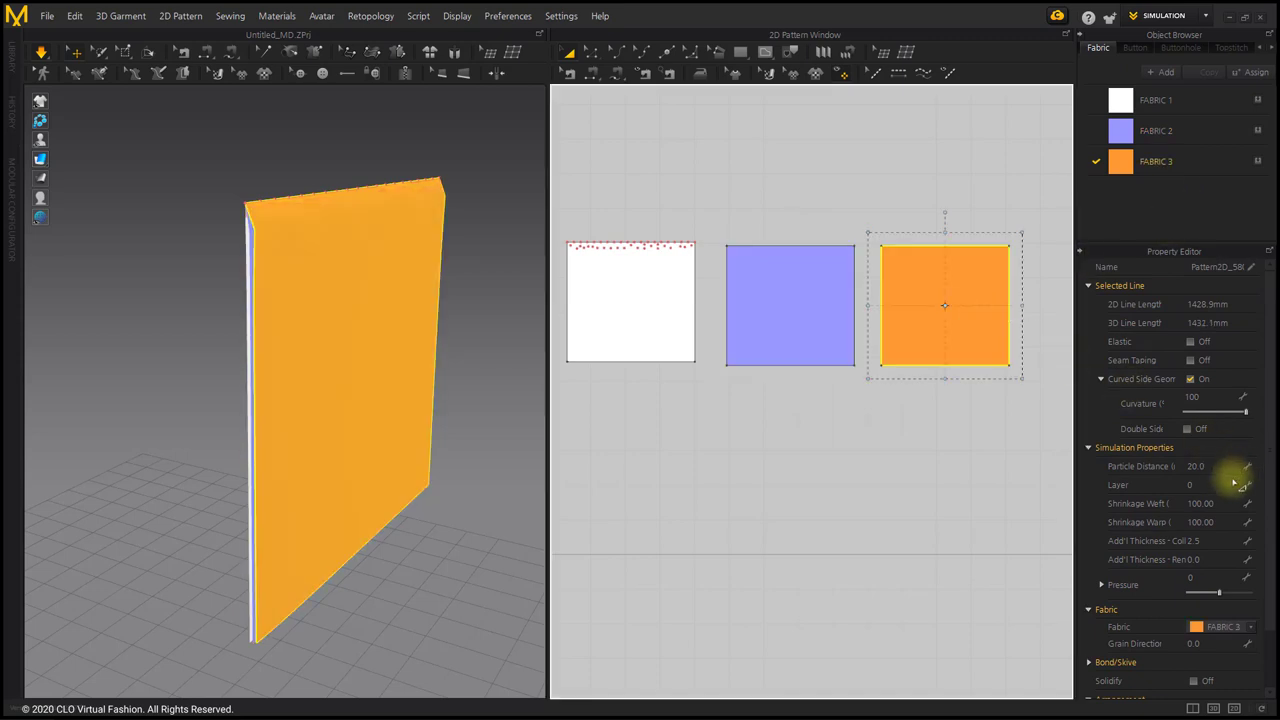
pyautogui.click(688, 315)
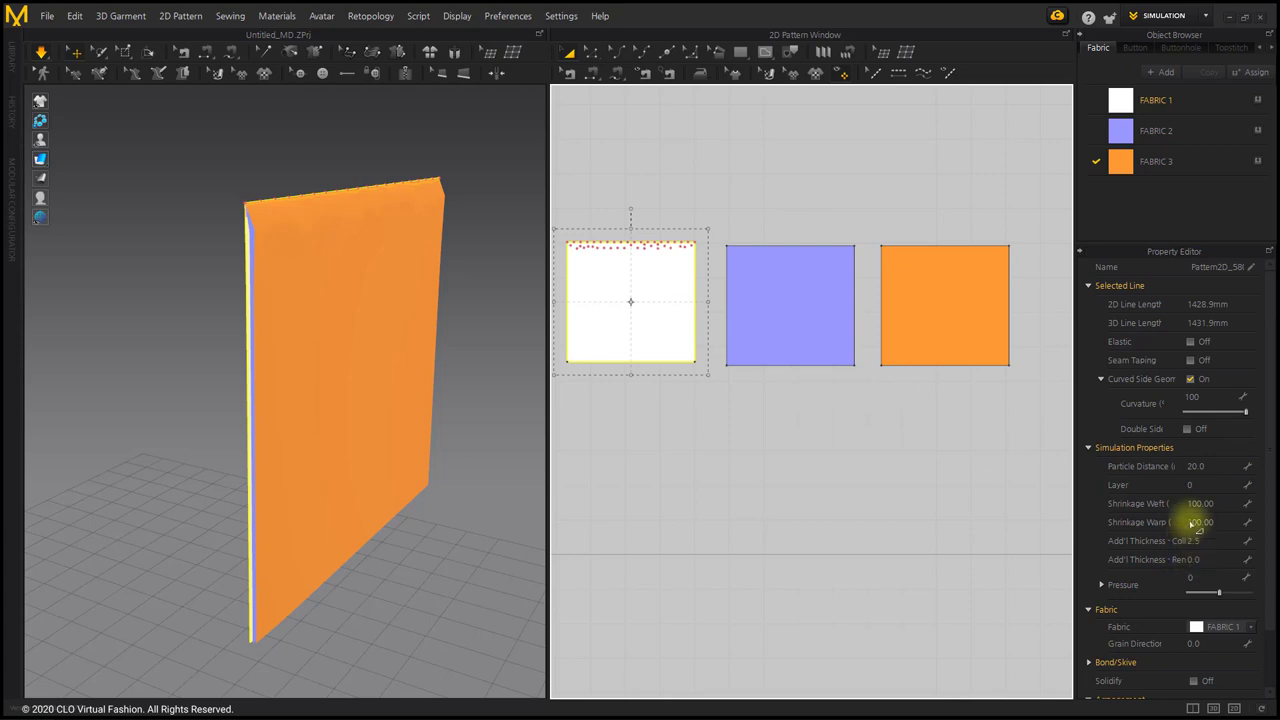
pyautogui.click(976, 527)
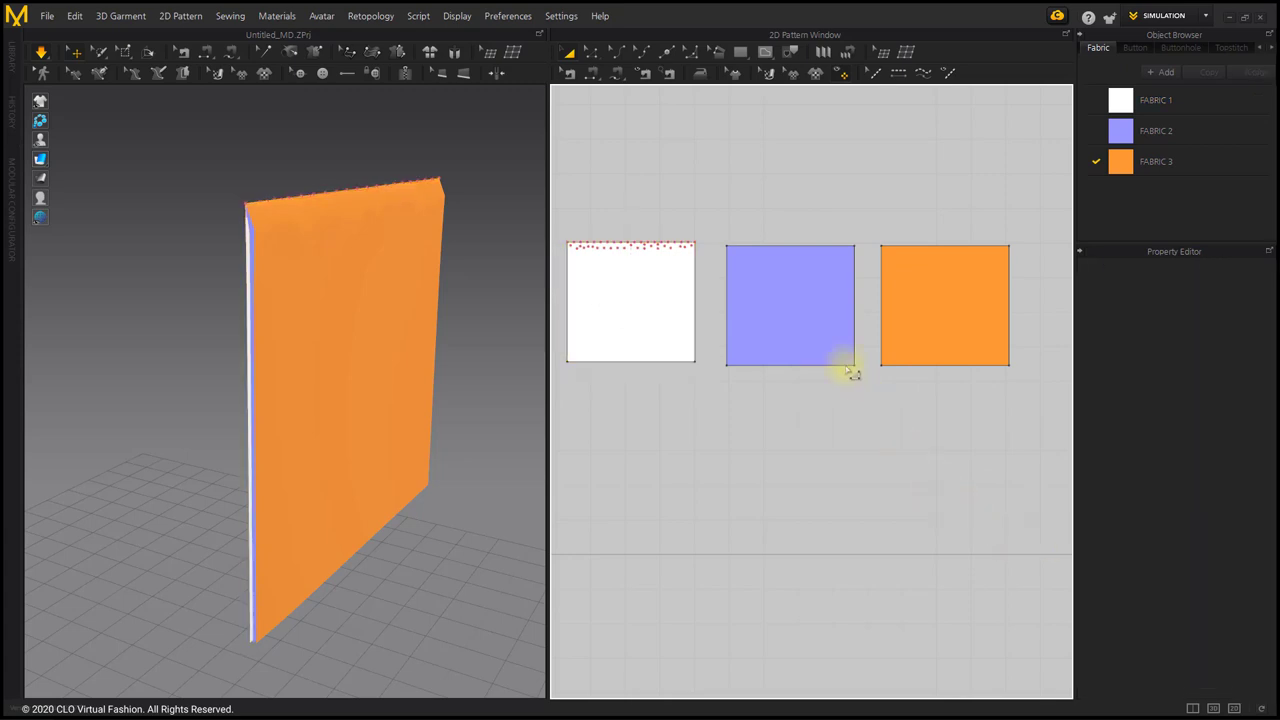
# Step: Set the blue pattern's Layer to 1 and examine the stacking order in the 3D window
pyautogui.click(820, 334)
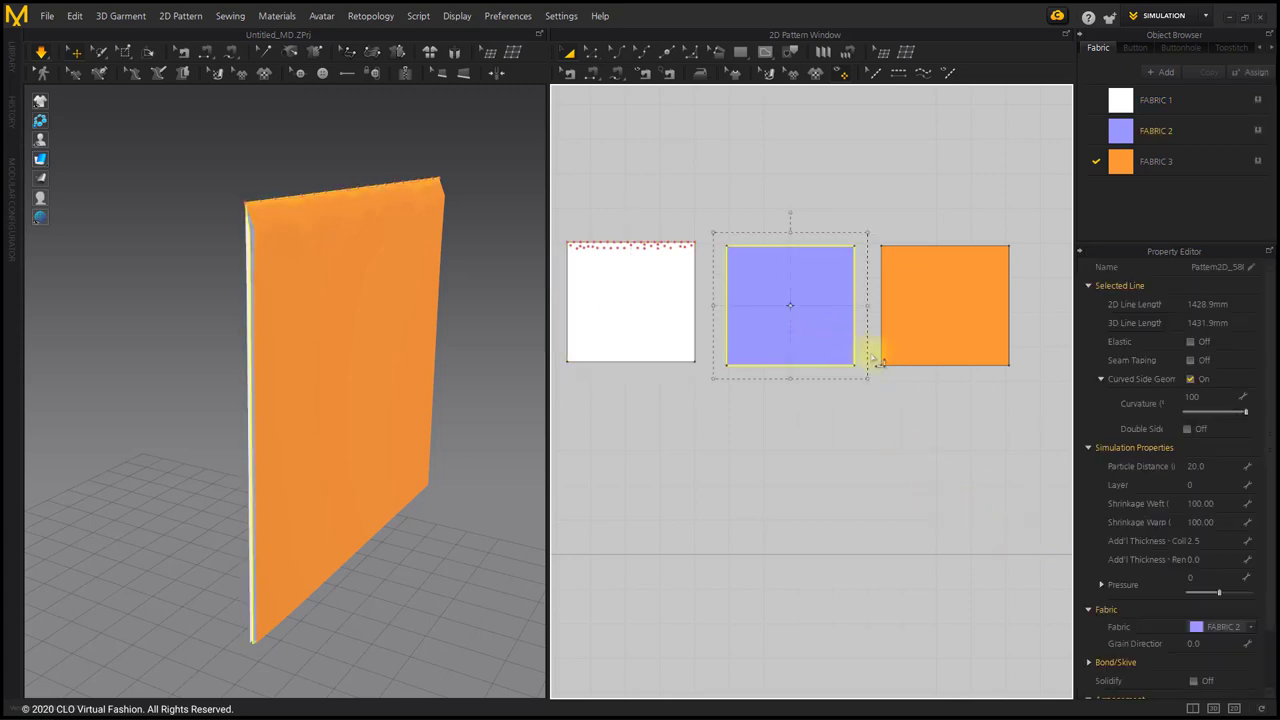
pyautogui.click(1207, 489)
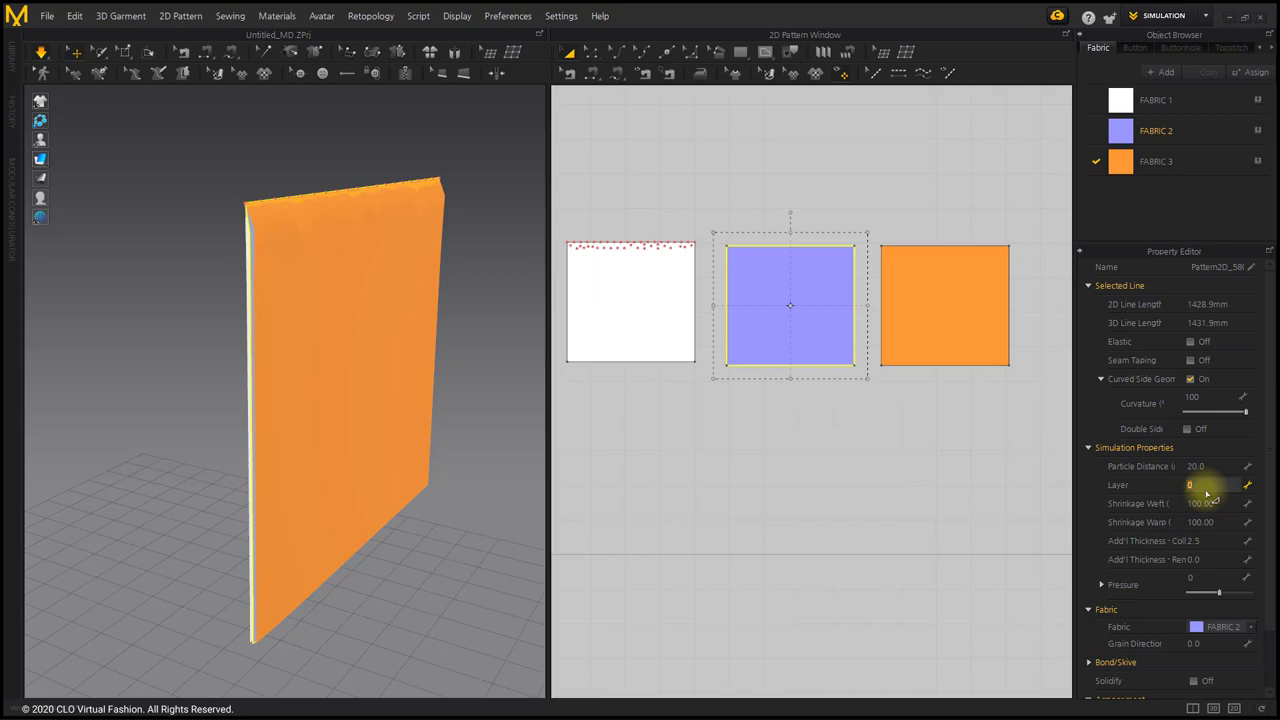
pyautogui.write('1')
pyautogui.press('Return')
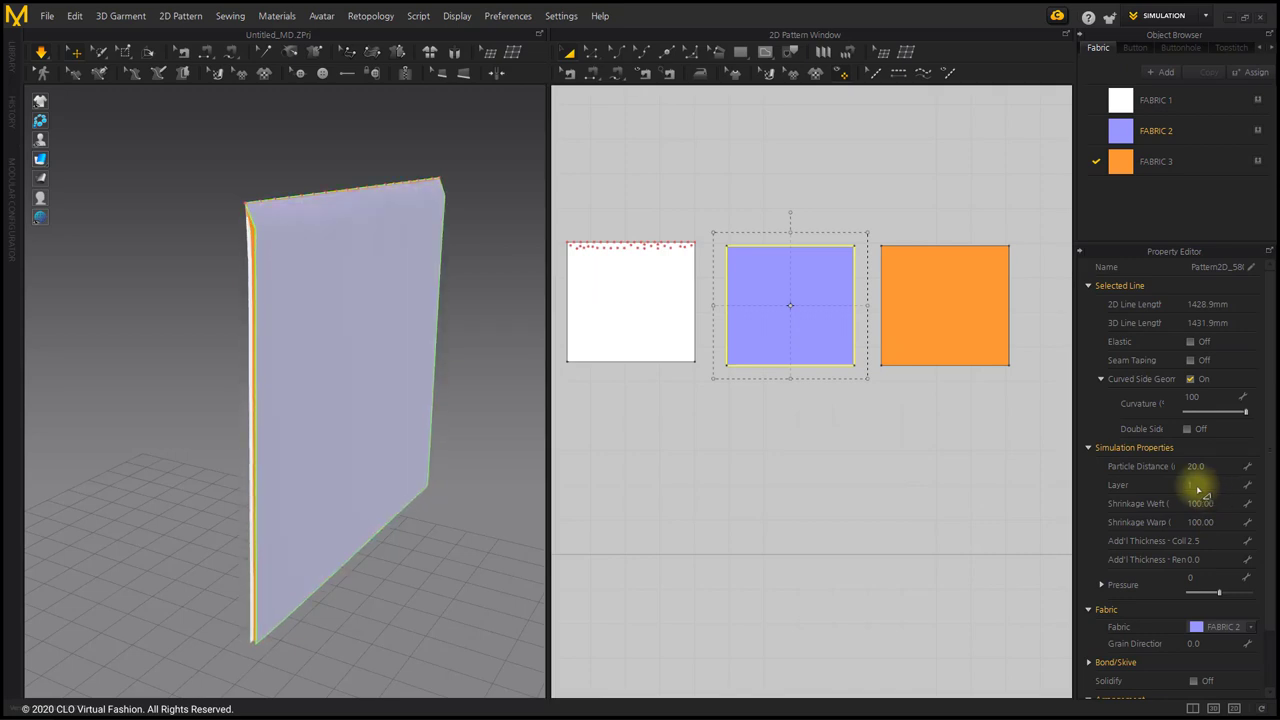
pyautogui.click(451, 429)
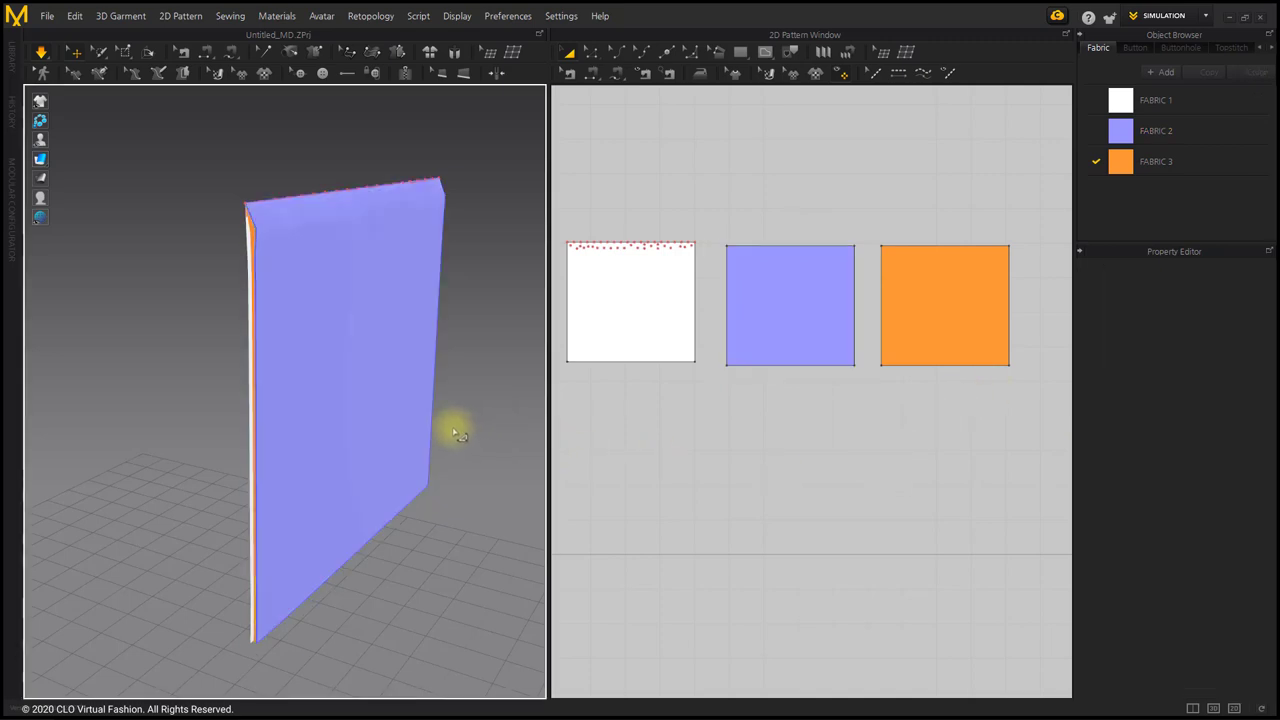
pyautogui.moveTo(451, 429); pyautogui.dragTo(364, 422, button='right')
pyautogui.scroll(2, 366, 406)
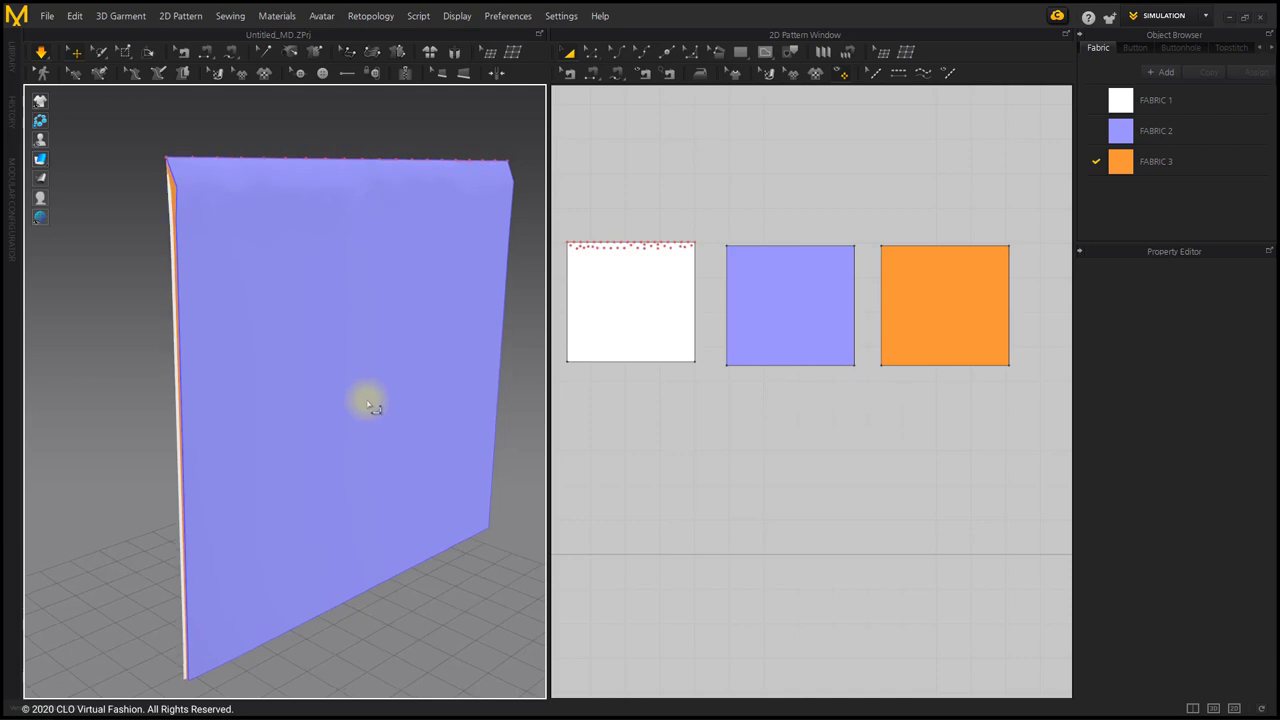
# Step: Pull the blue cloth aside during simulation, pause to examine the pieces beneath it, and resume the simulation
pyautogui.moveTo(372, 407); pyautogui.dragTo(464, 273)
pyautogui.press('space')
pyautogui.moveTo(376, 396); pyautogui.dragTo(352, 377, button='right')
pyautogui.click(264, 437)
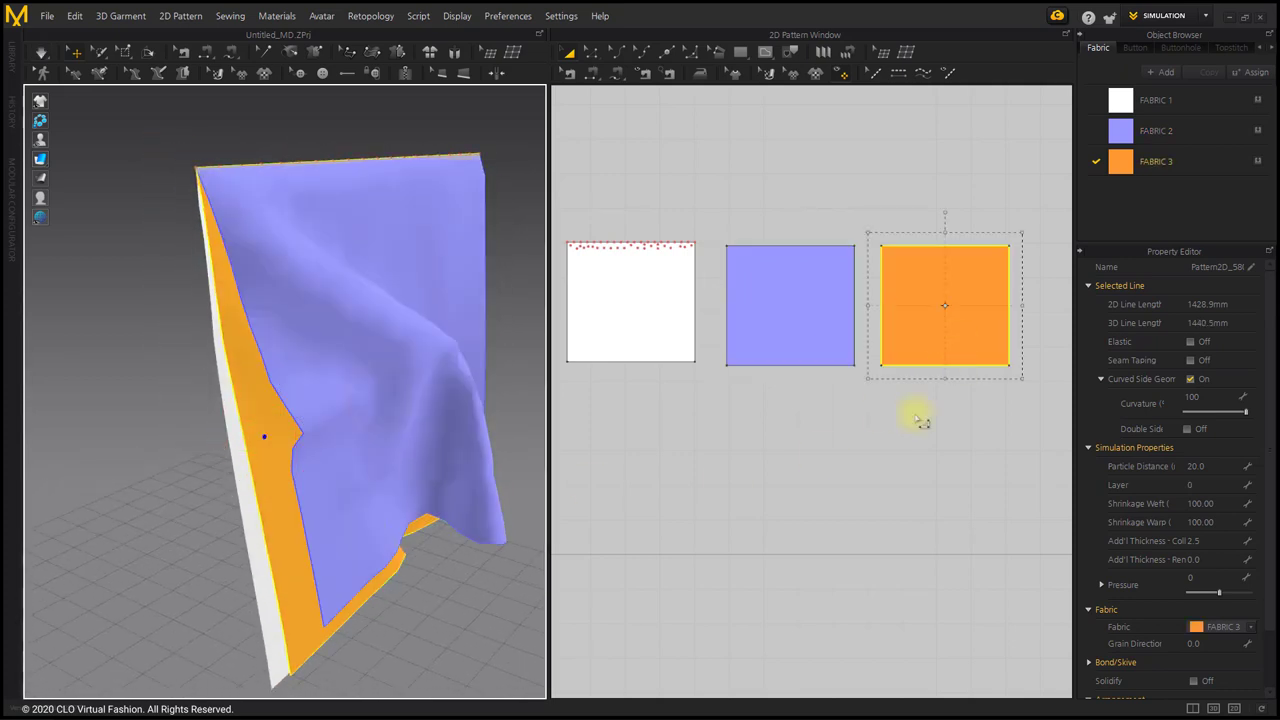
pyautogui.click(808, 436)
pyautogui.press('space')
pyautogui.click(263, 620)
pyautogui.click(860, 400)
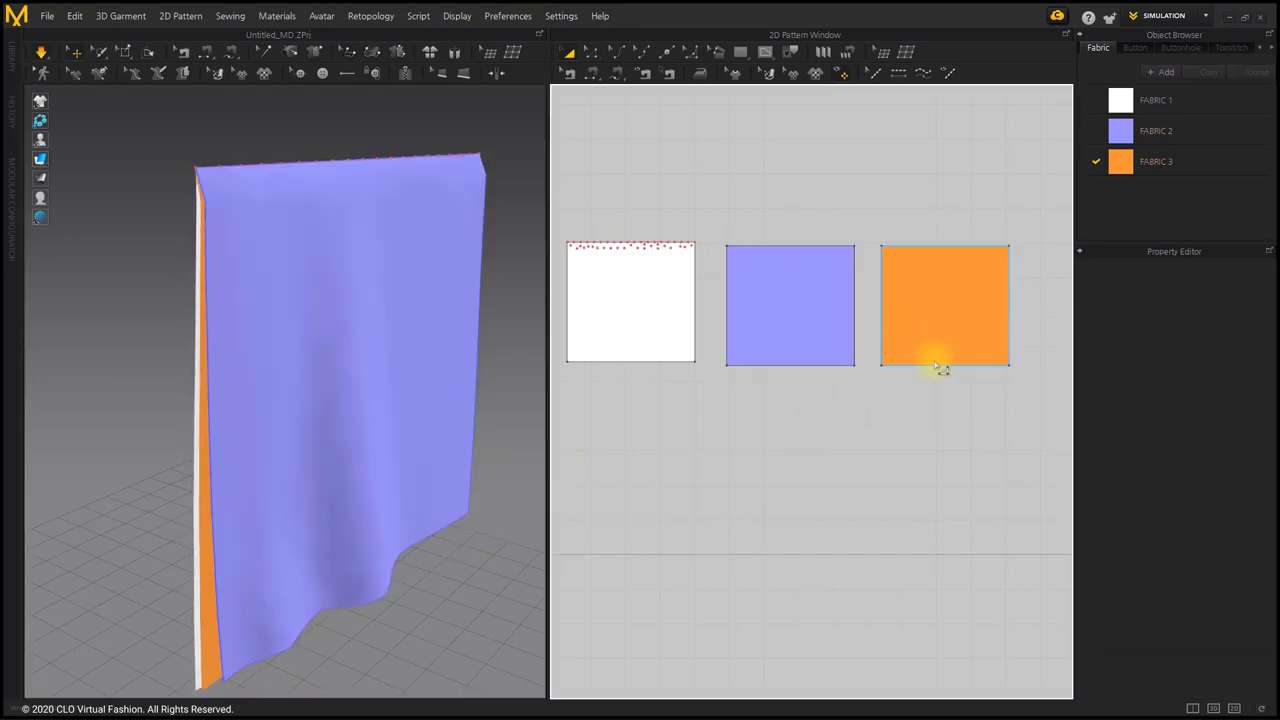
# Step: Set the orange pattern's Layer to 2
pyautogui.click(940, 364)
pyautogui.click(1214, 486)
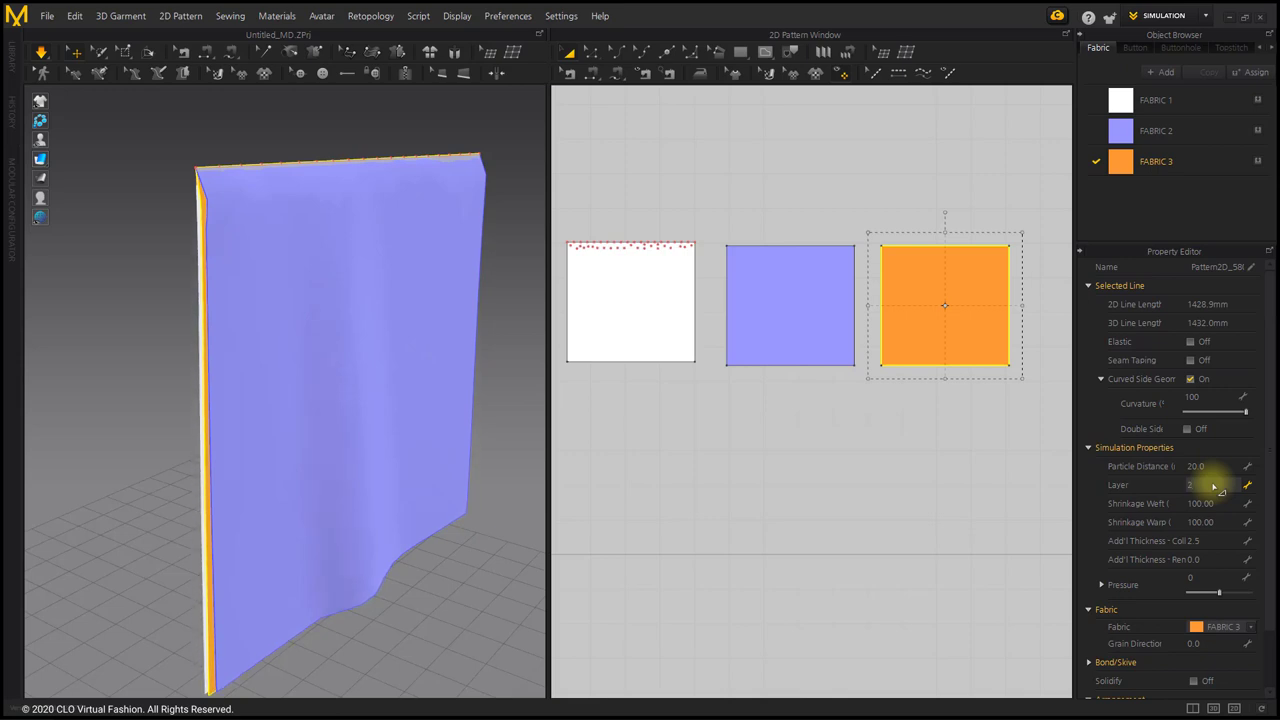
pyautogui.press('Return')
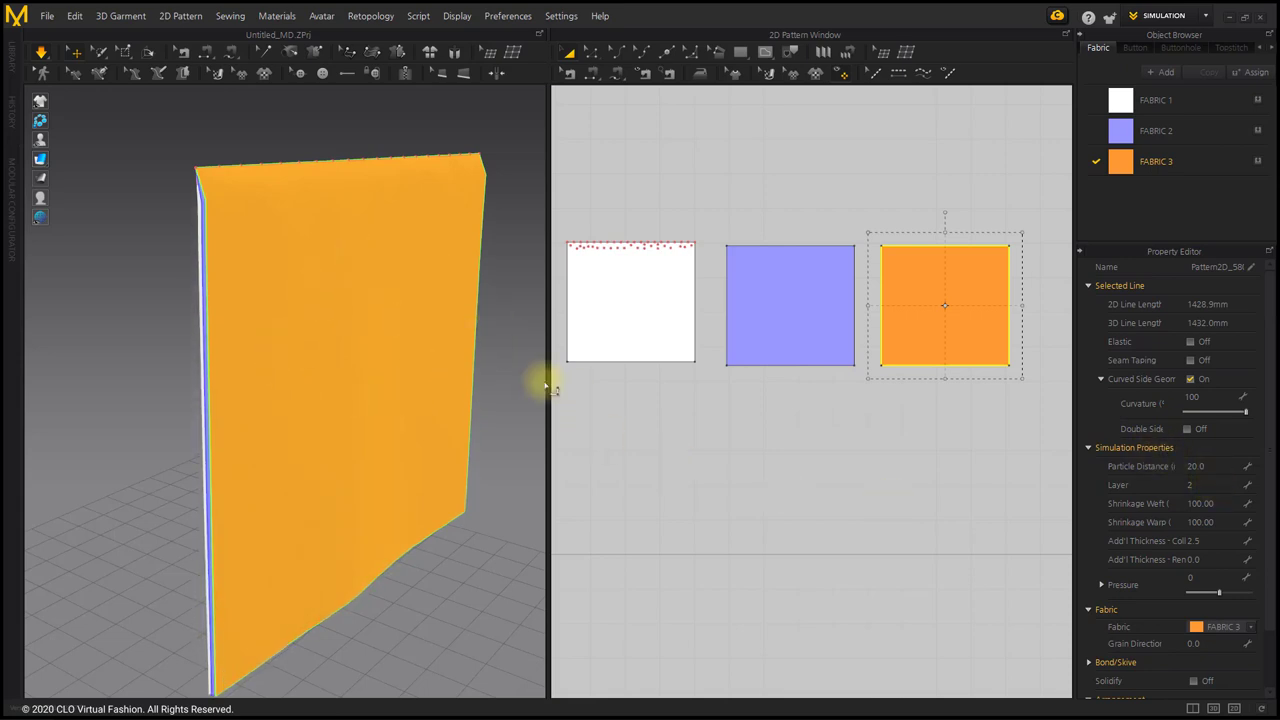
pyautogui.click(893, 462)
# Step: Set the orange pattern's Layer to -1 and pull the hanging cloths aside to check their order
pyautogui.click(812, 316)
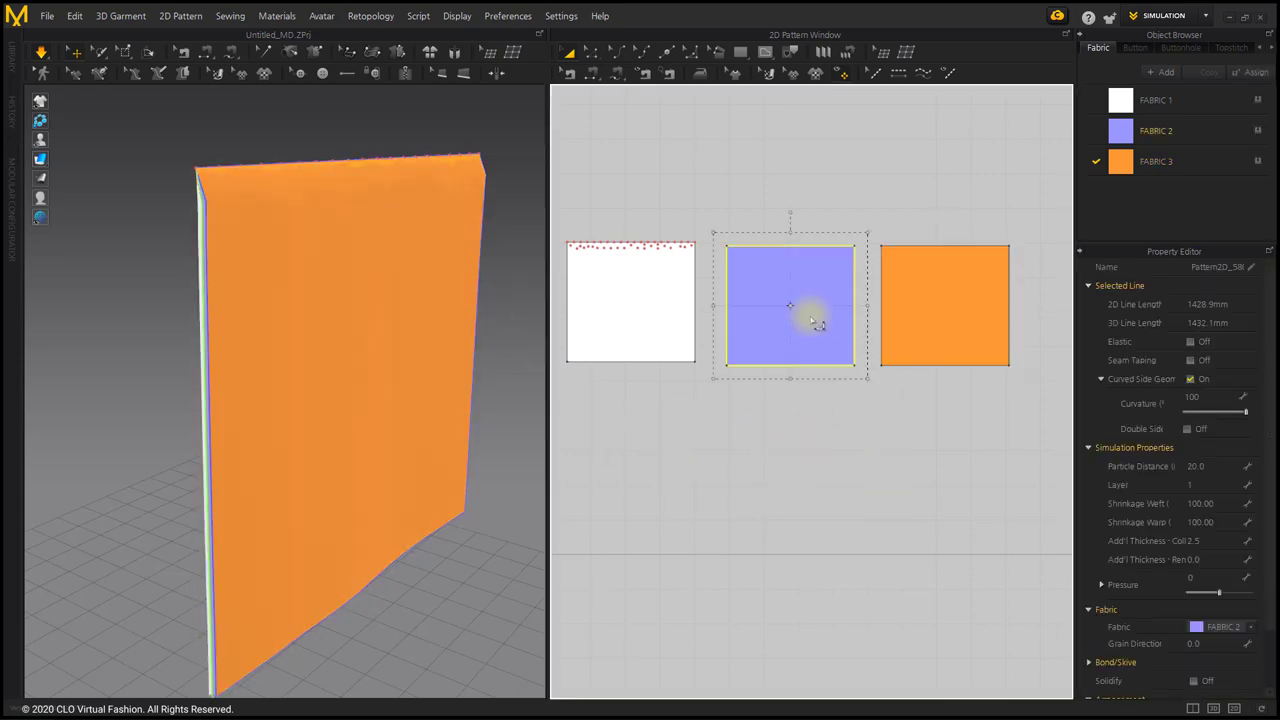
pyautogui.click(950, 310)
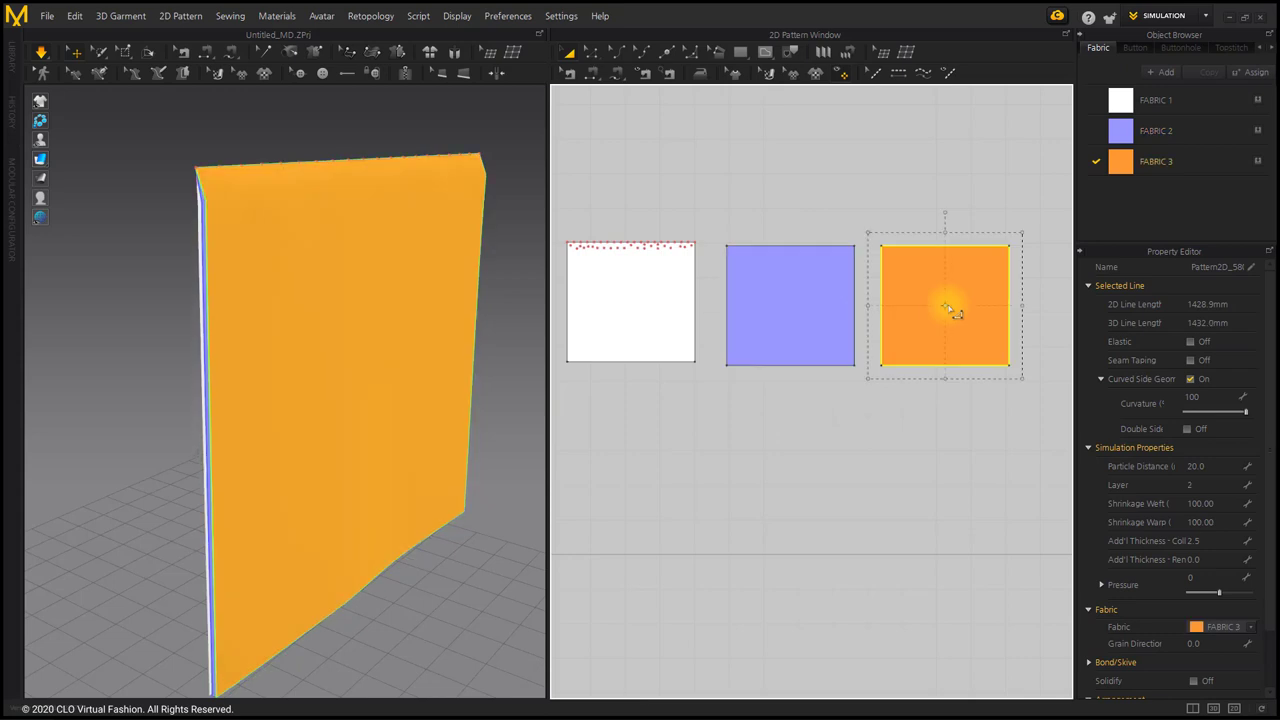
pyautogui.click(1220, 488)
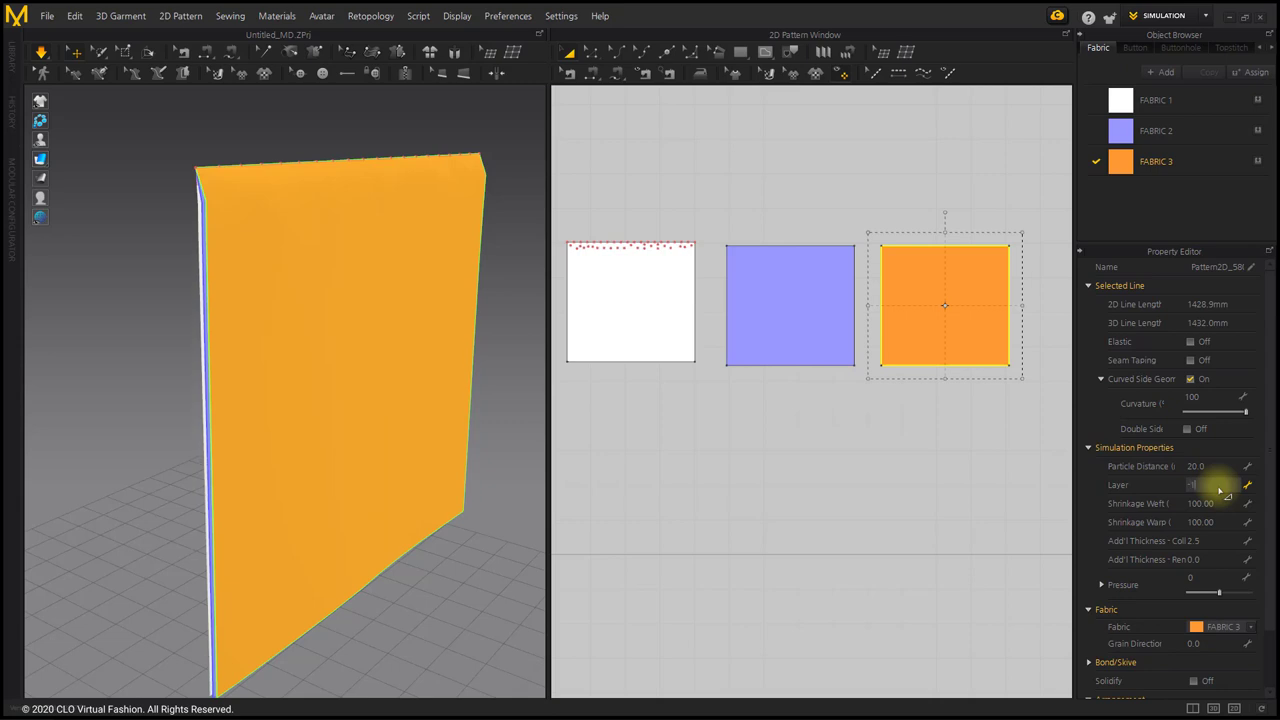
pyautogui.write('-1')
pyautogui.press('Return')
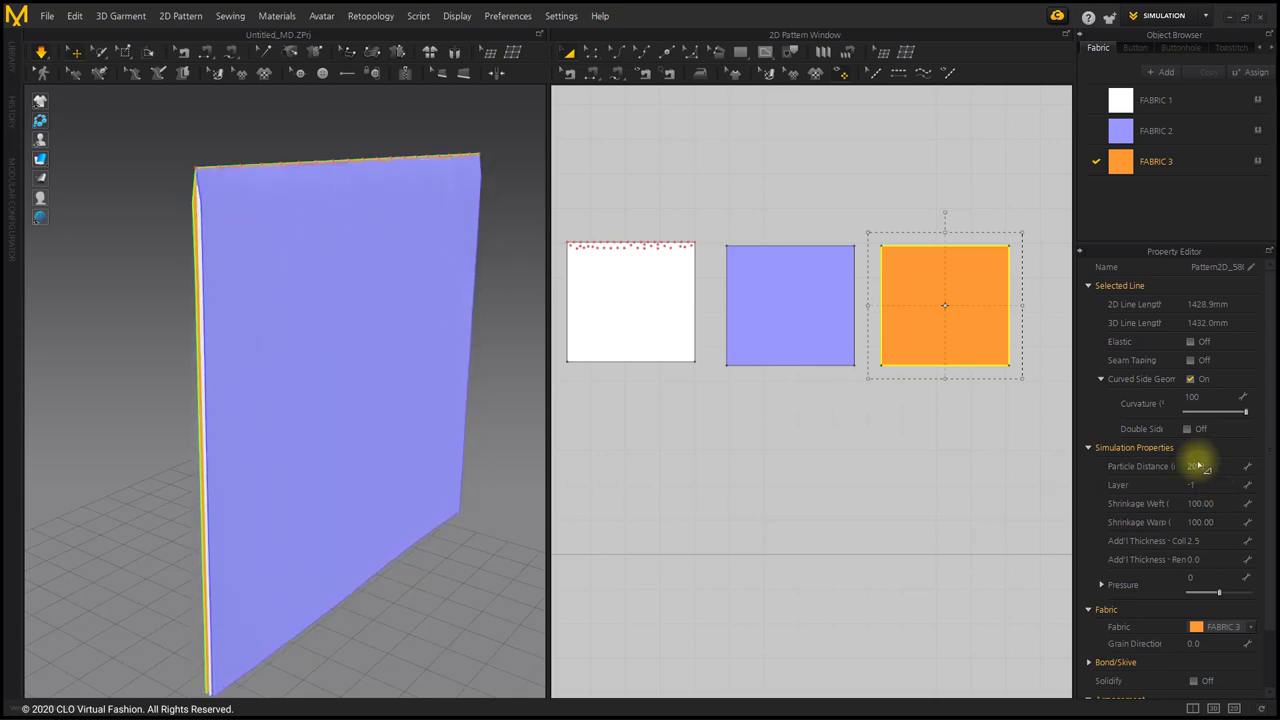
pyautogui.moveTo(334, 476); pyautogui.dragTo(500, 366)
pyautogui.moveTo(209, 566); pyautogui.dragTo(531, 386)
pyautogui.moveTo(306, 571); pyautogui.dragTo(414, 434)
# Step: Set the white pattern's Layer to -2 and pull the cloths aside from both sides to check their order
pyautogui.click(660, 342)
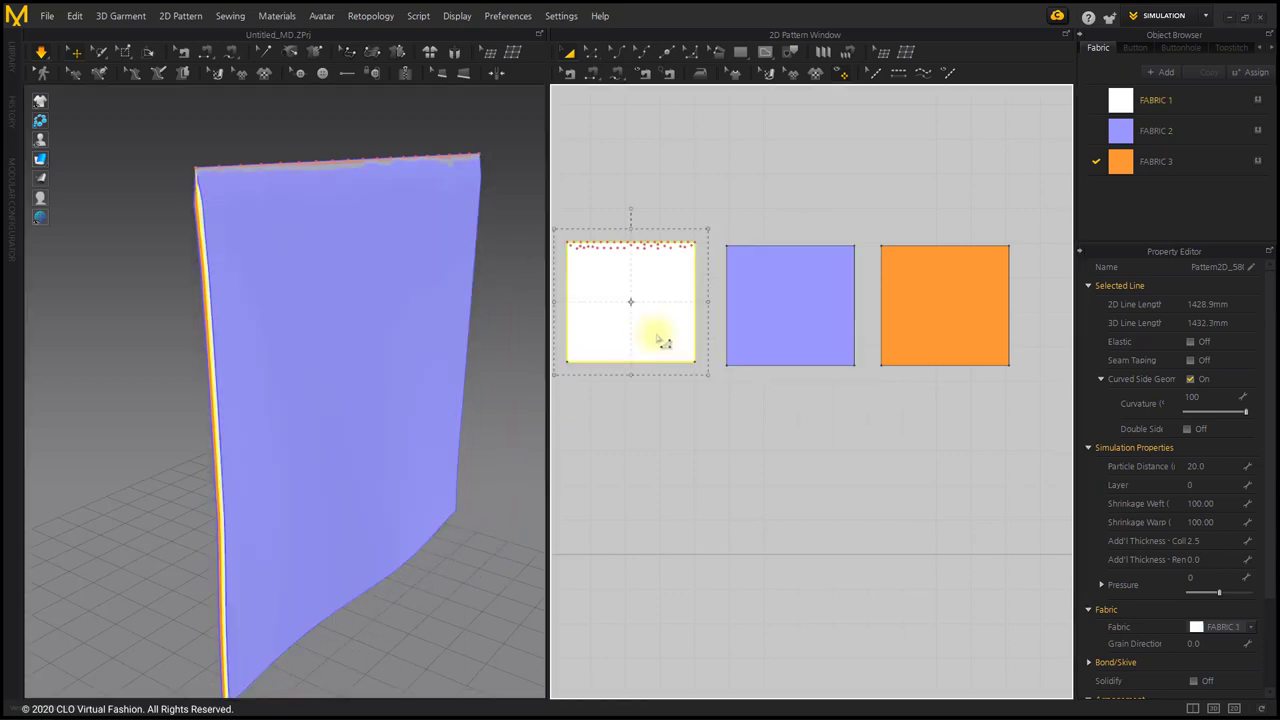
pyautogui.click(1216, 486)
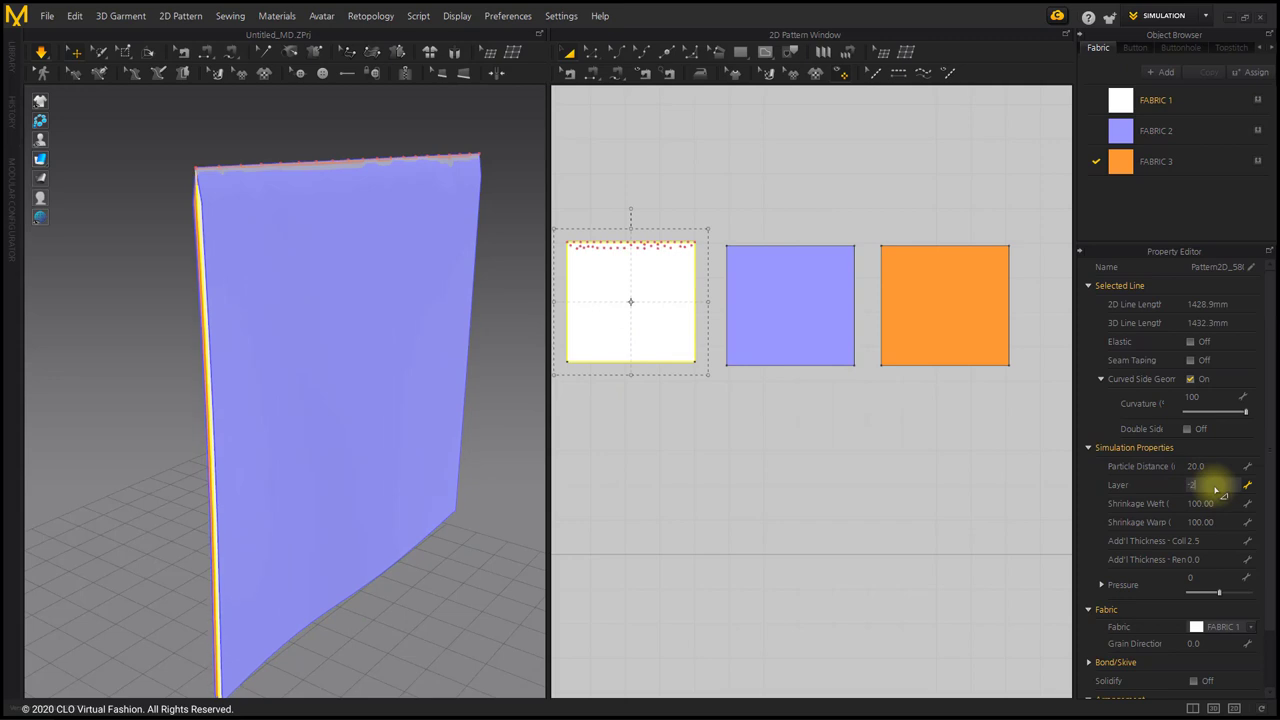
pyautogui.write('-2')
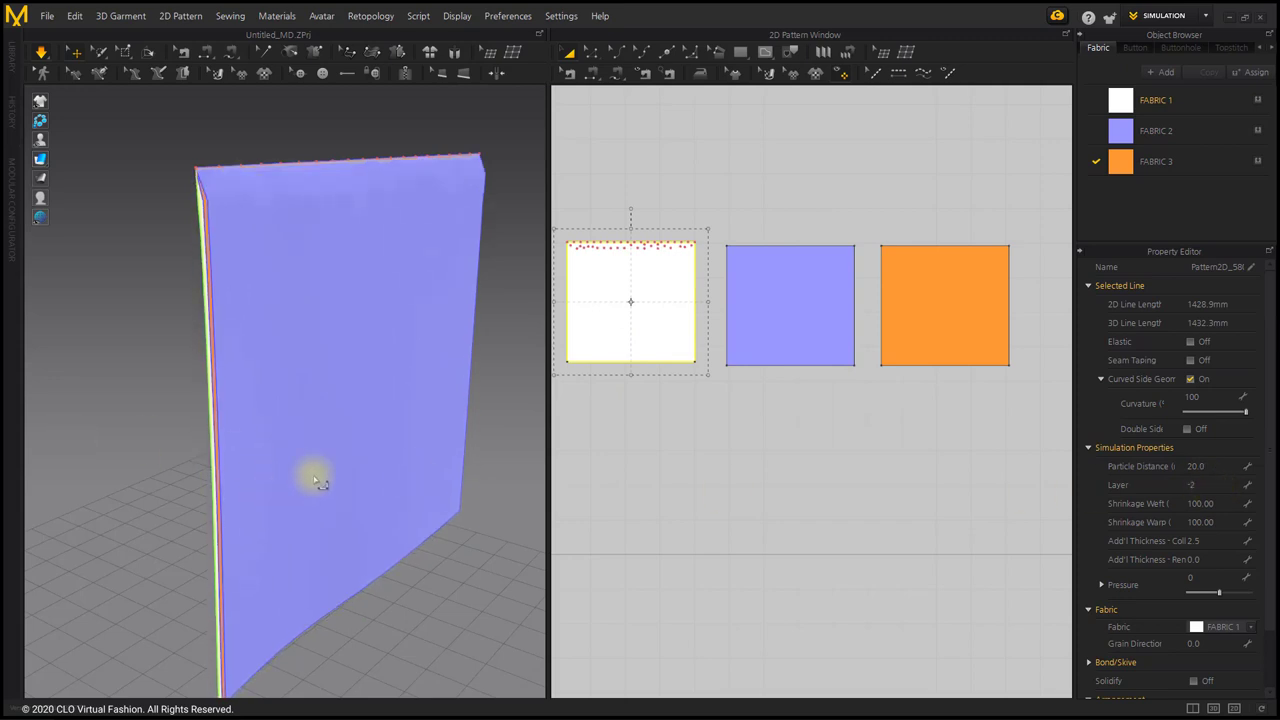
pyautogui.moveTo(323, 468); pyautogui.dragTo(518, 351)
pyautogui.moveTo(266, 536); pyautogui.dragTo(442, 424)
pyautogui.moveTo(203, 537); pyautogui.dragTo(305, 531, button='right')
pyautogui.moveTo(137, 523); pyautogui.dragTo(66, 428)
pyautogui.moveTo(328, 514)
pyautogui.mouseDown(button='right')
pyautogui.moveTo(266, 514)
pyautogui.moveTo(323, 497)
pyautogui.mouseUp(button='right')
pyautogui.click(445, 578)
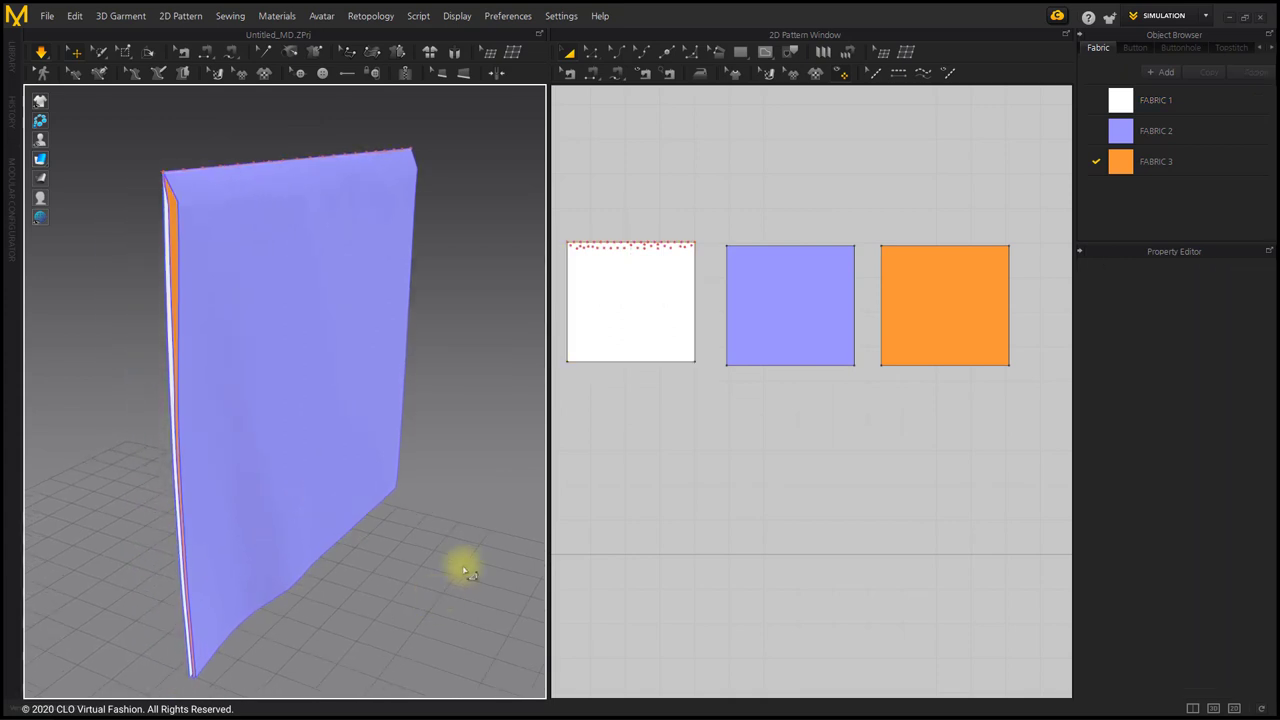
# Step: Set the blue pattern's Layer to -3 and pull the front cloth aside to check the stacking order
pyautogui.click(820, 310)
pyautogui.click(1205, 485)
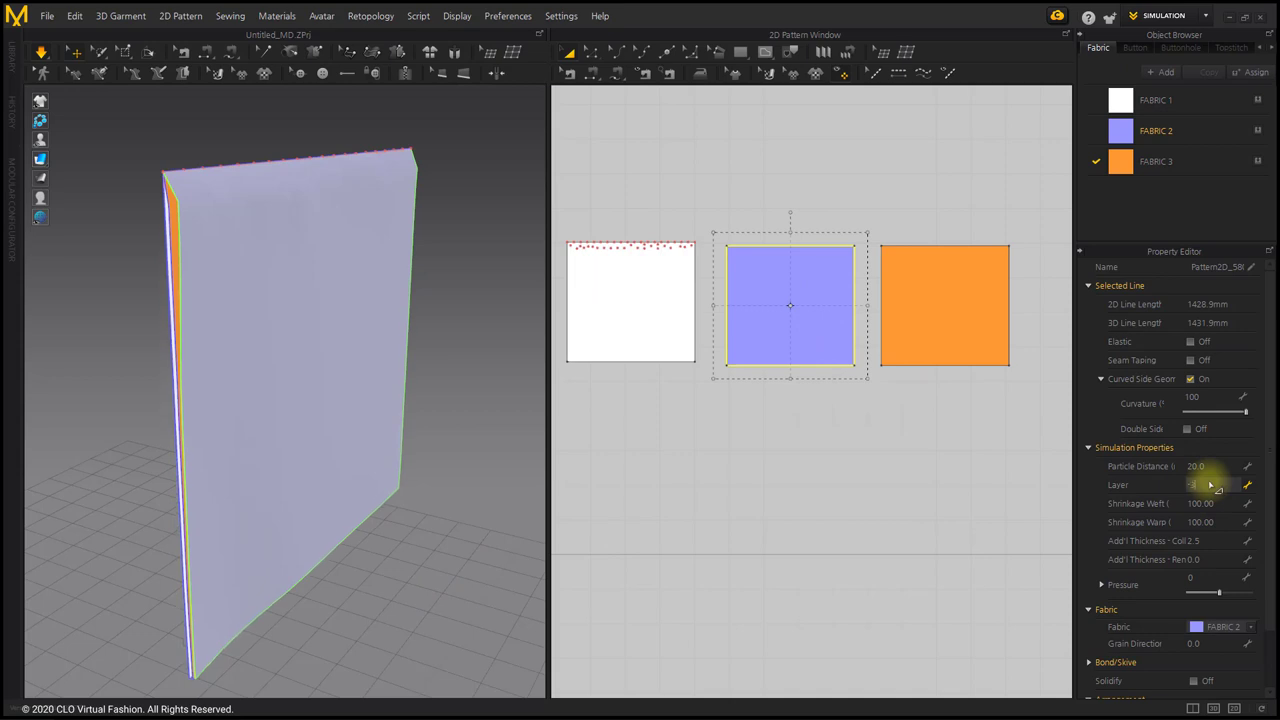
pyautogui.press('Return')
pyautogui.scroll(-2, 215, 400)
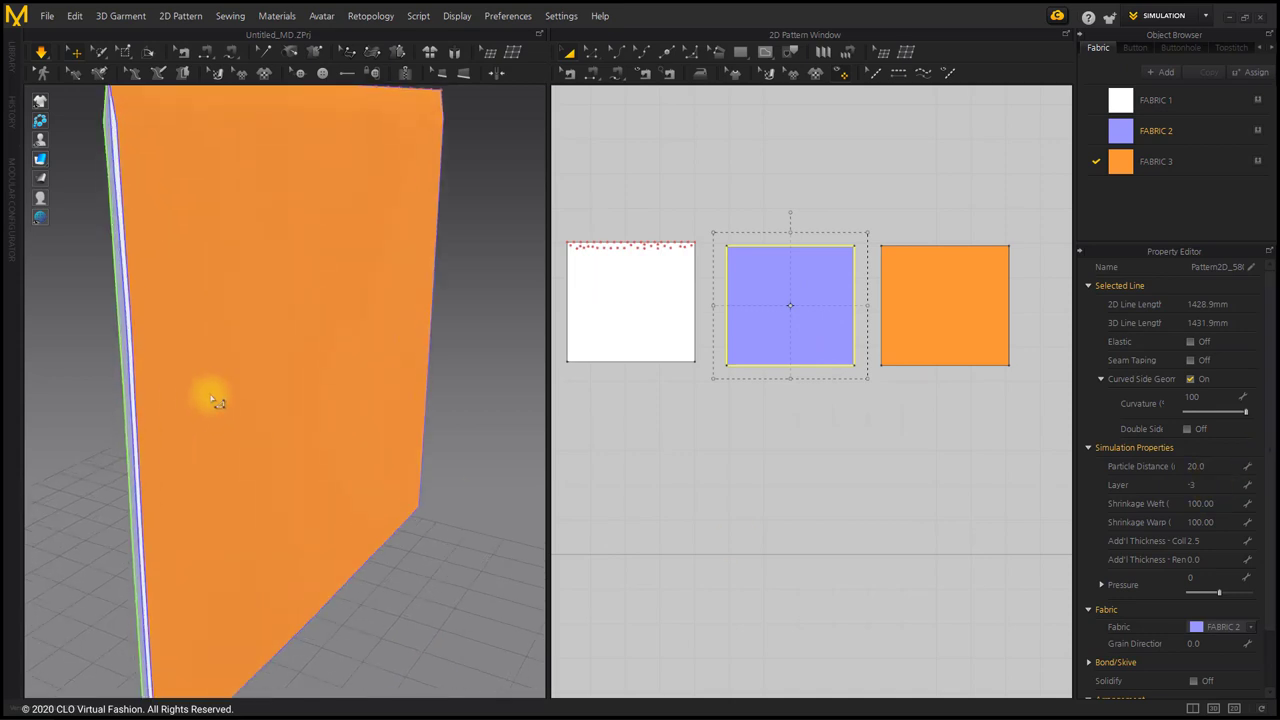
pyautogui.moveTo(220, 392); pyautogui.dragTo(279, 380, button='middle')
pyautogui.moveTo(298, 430); pyautogui.dragTo(486, 338)
pyautogui.click(426, 558)
pyautogui.scroll(3, 420, 559)
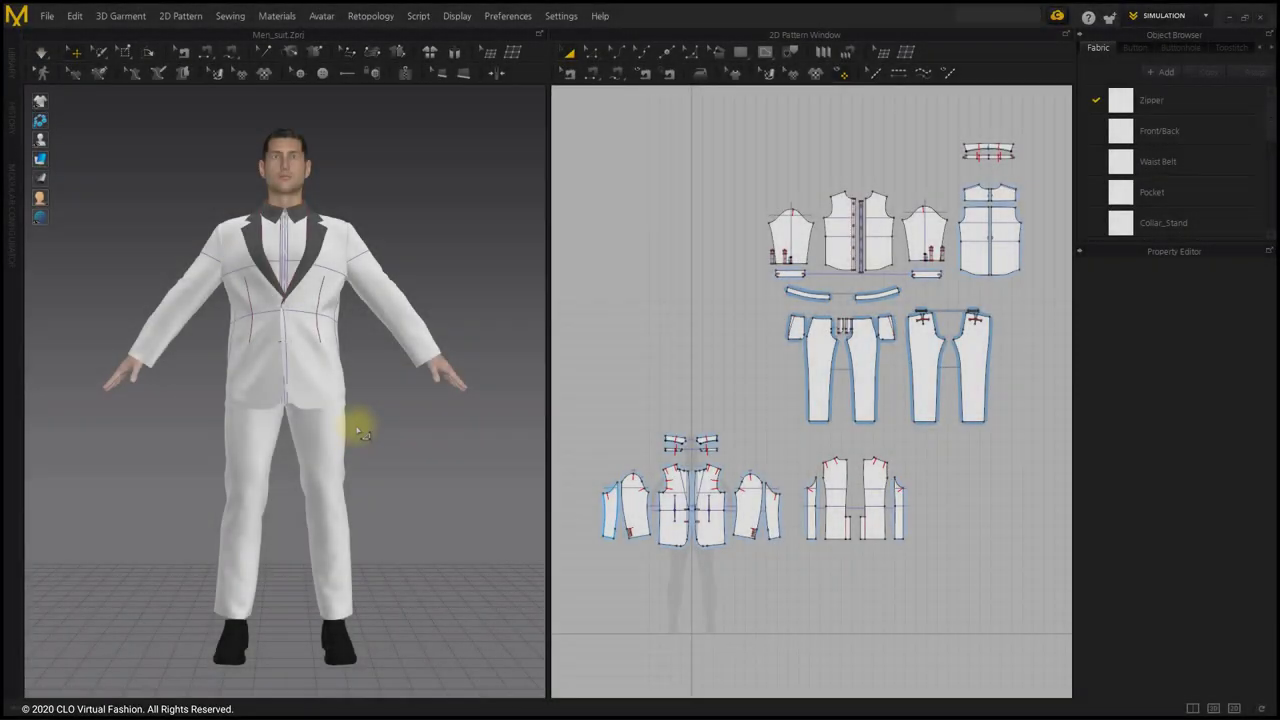
# Step: Select all the jacket patterns, hide them in 3D to view the shirt and trousers, and show them again
pyautogui.hotkey('shift', 'q')
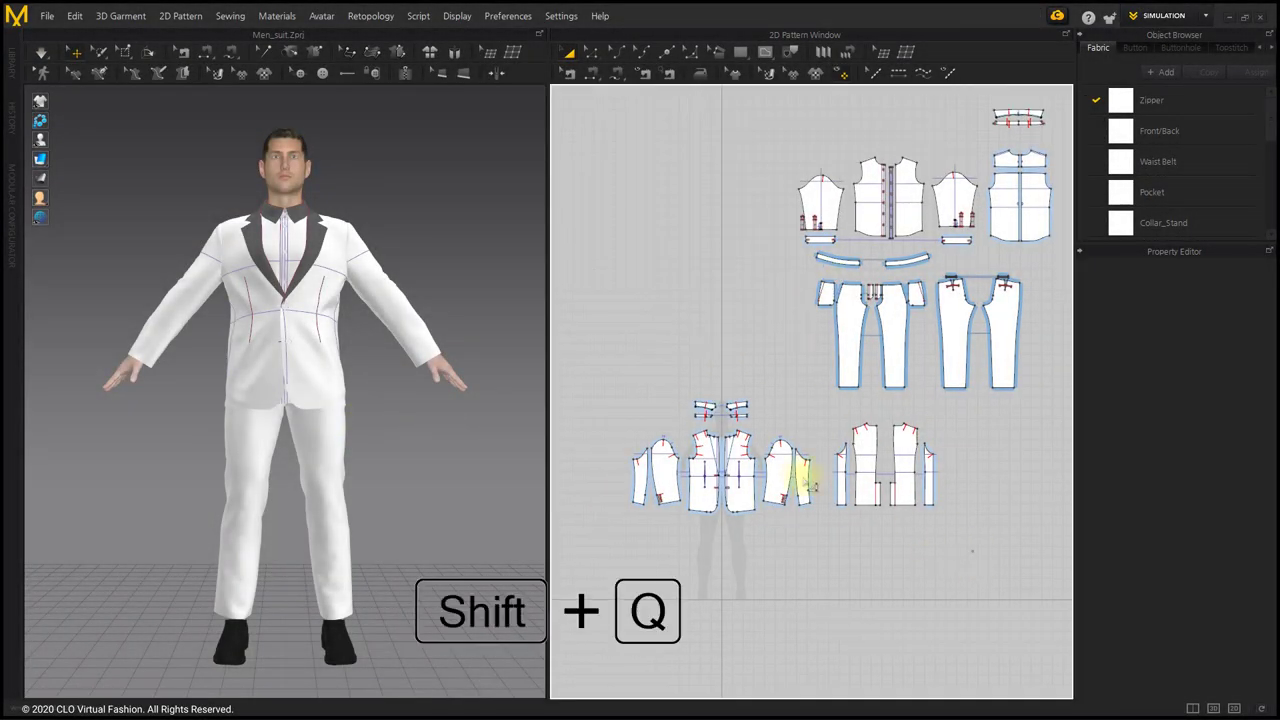
pyautogui.moveTo(624, 407); pyautogui.dragTo(624, 406)
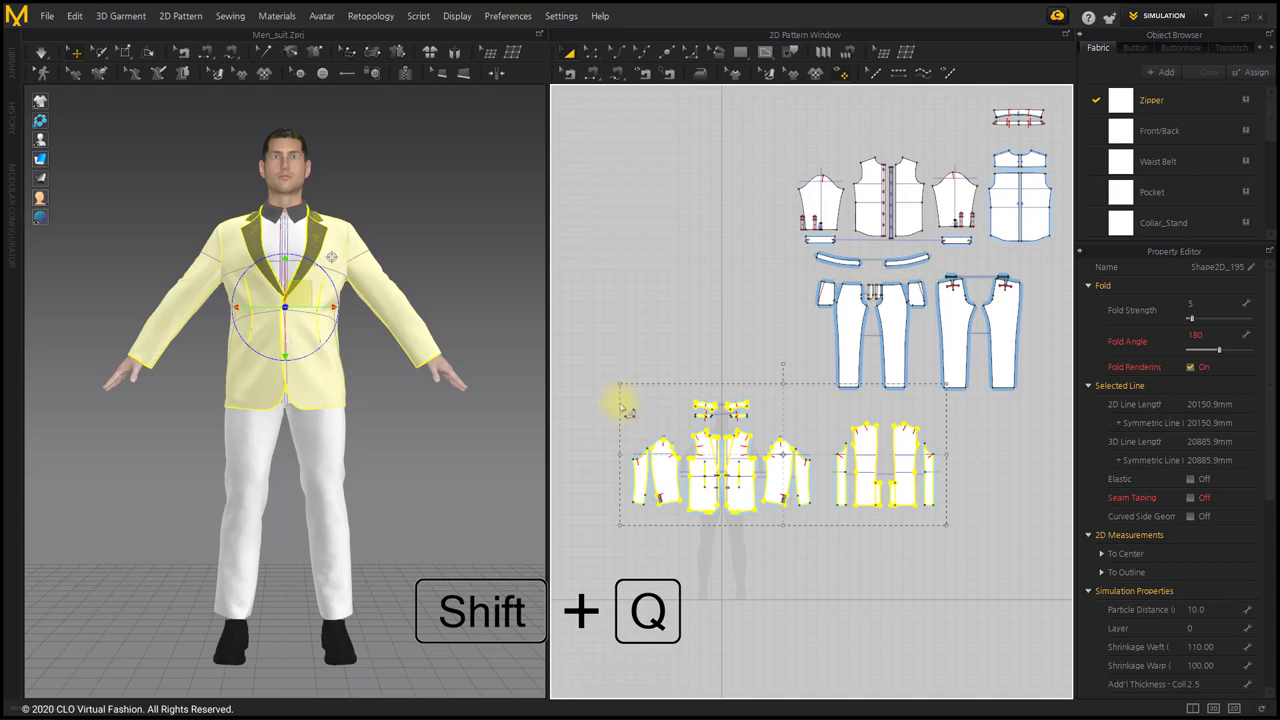
pyautogui.hotkey('shift', 'q')
pyautogui.scroll(2, 338, 354)
pyautogui.moveTo(342, 364)
pyautogui.mouseDown(button='right')
pyautogui.moveTo(442, 383)
pyautogui.moveTo(408, 401)
pyautogui.moveTo(344, 388)
pyautogui.mouseUp(button='right')
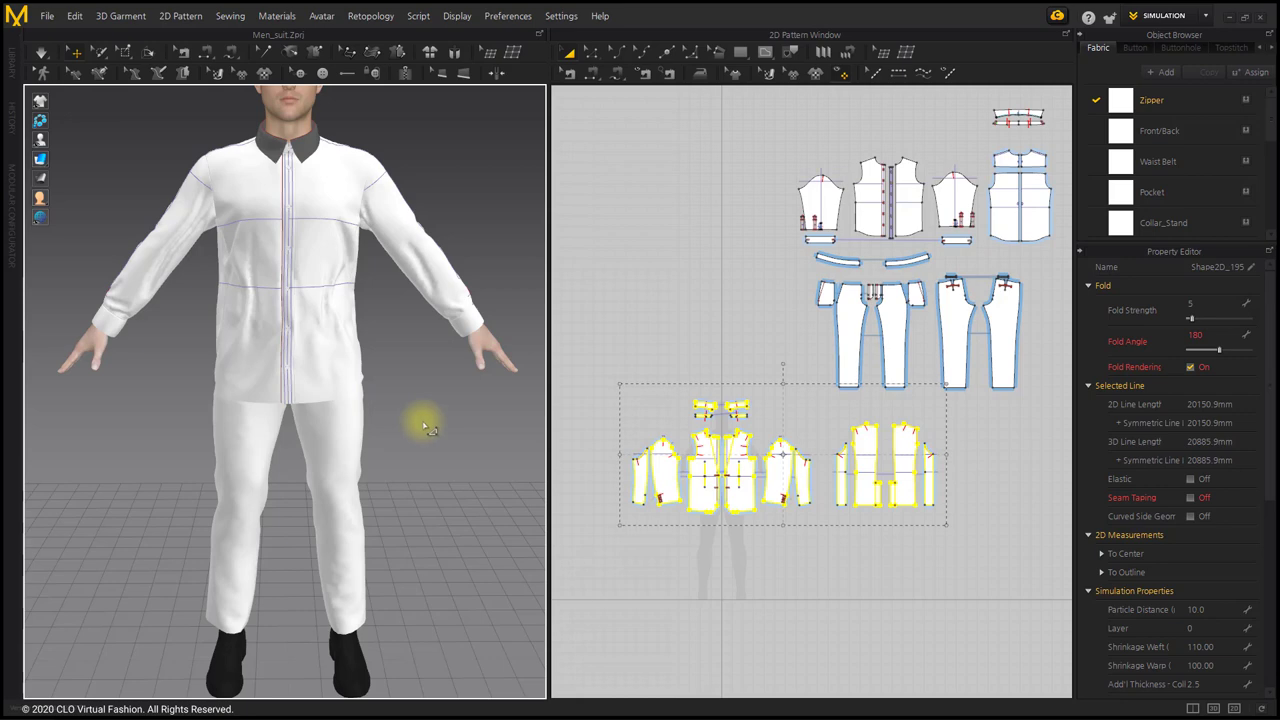
pyautogui.hotkey('shift', 'q')
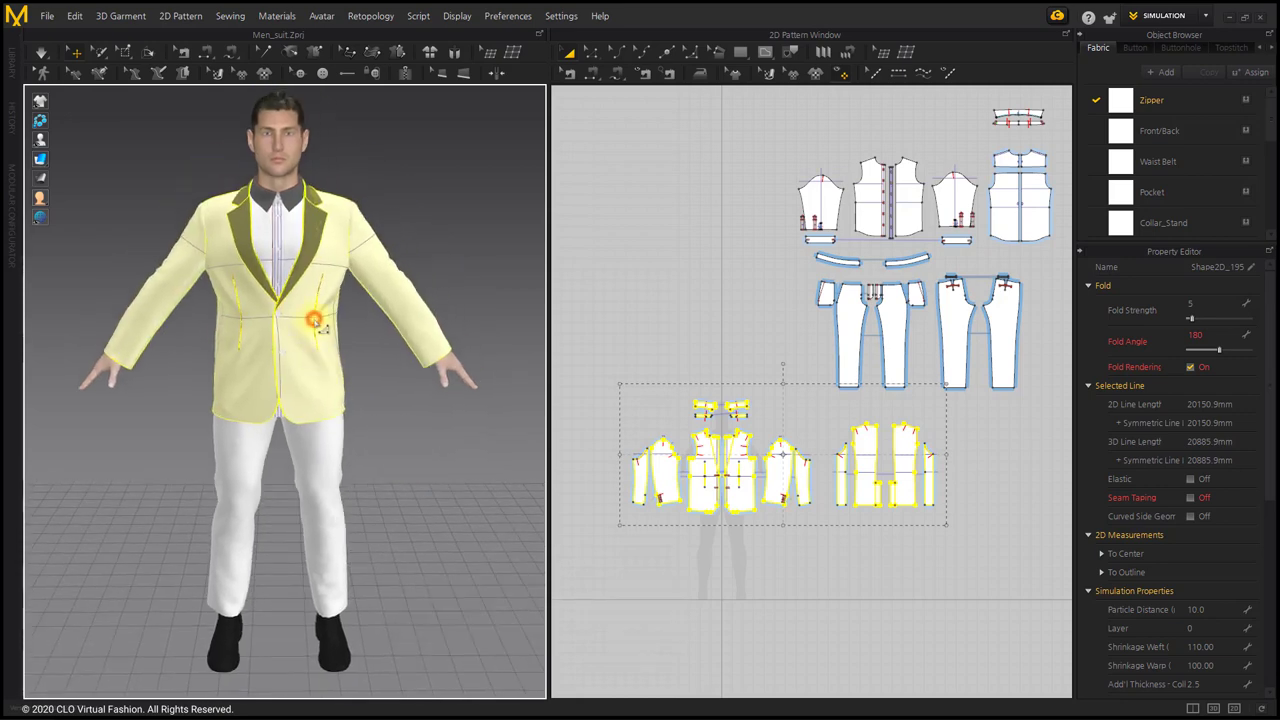
# Step: Freeze the selected jacket patterns and hide them in 3D
pyautogui.rightClick(314, 320)
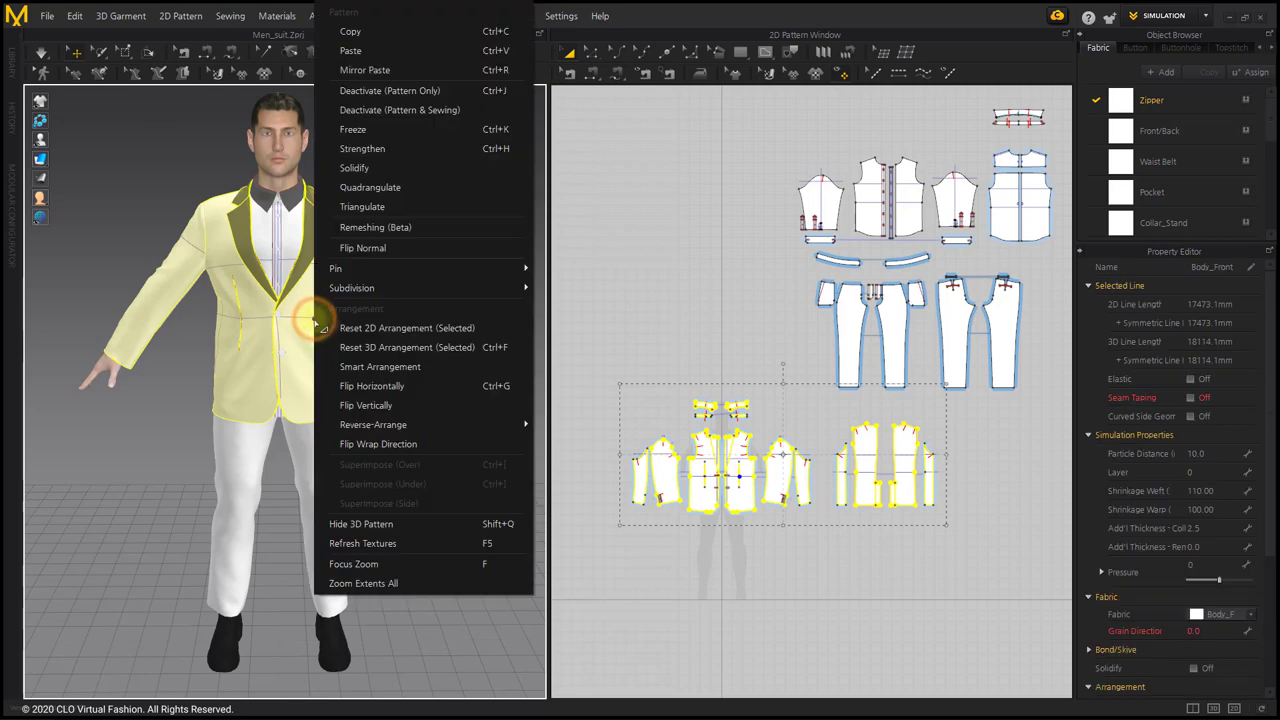
pyautogui.click(404, 133)
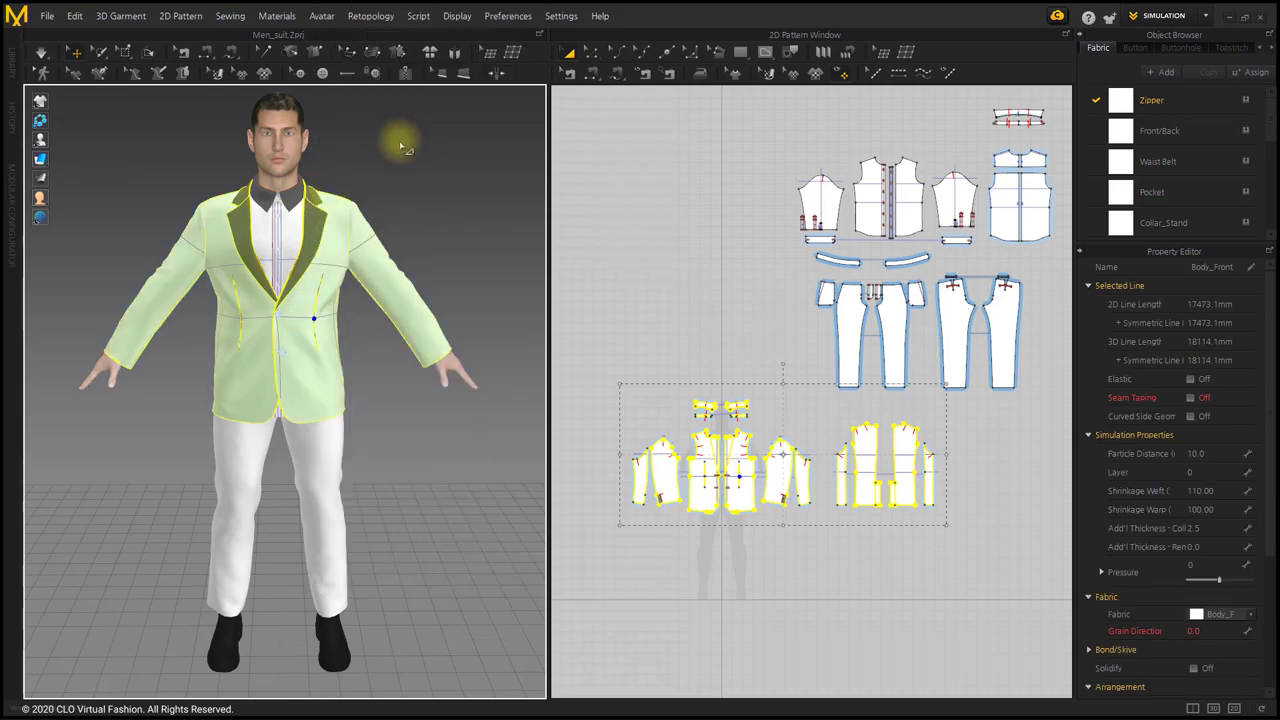
pyautogui.hotkey('shift', 'q')
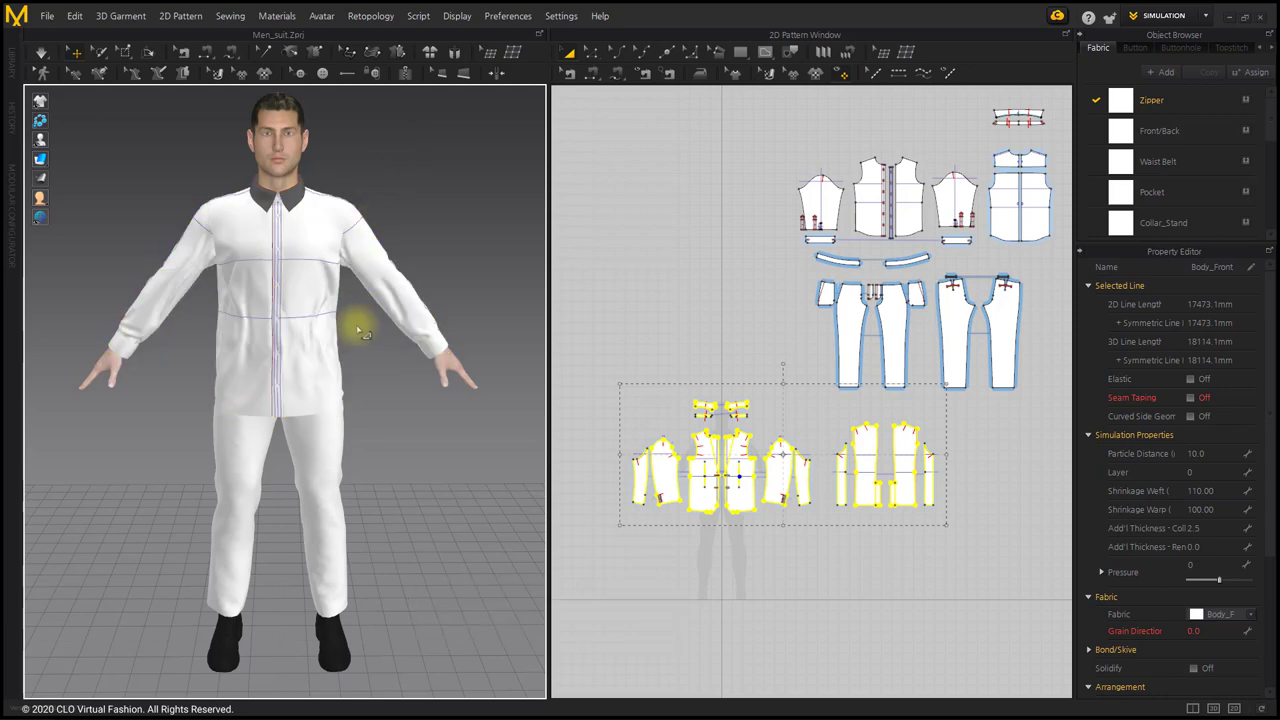
# Step: Select the shirt's front panels, placket and back panels in the 2D pattern layout
pyautogui.moveTo(374, 380); pyautogui.dragTo(386, 354, button='middle')
pyautogui.moveTo(931, 402); pyautogui.dragTo(895, 477, button='middle')
pyautogui.scroll(5, 933, 378)
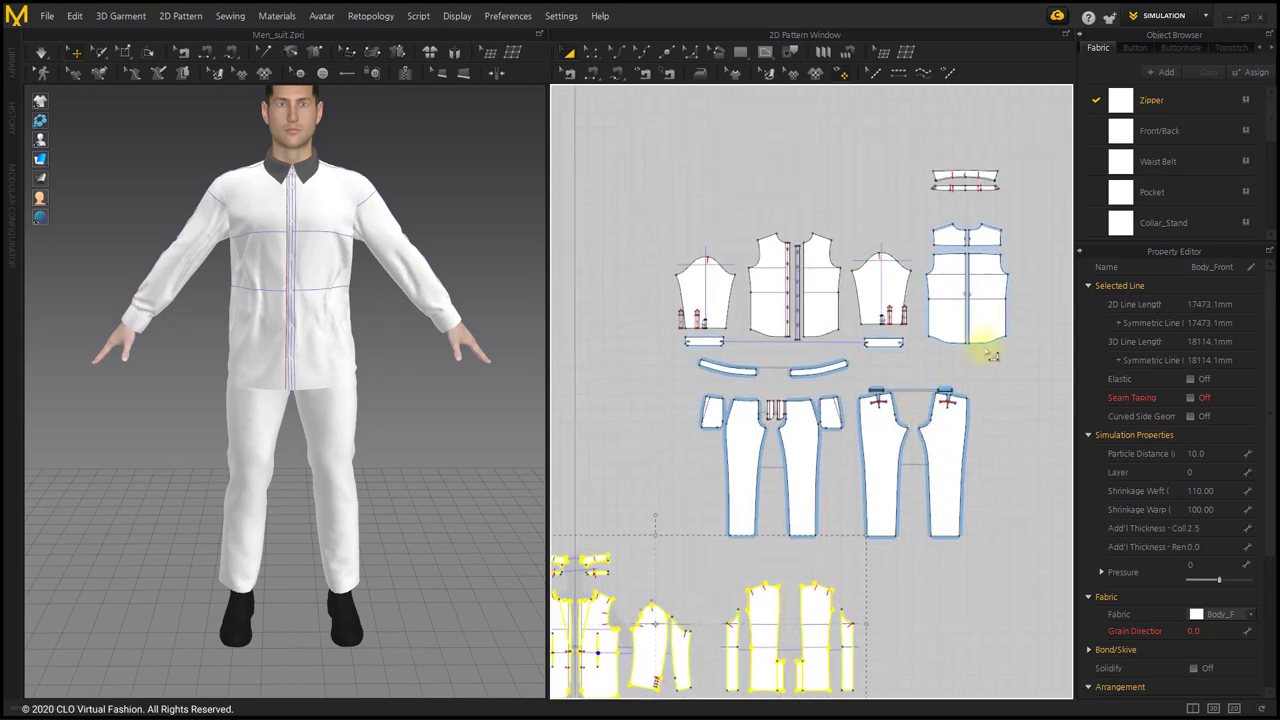
pyautogui.moveTo(899, 350); pyautogui.dragTo(905, 345, button='middle')
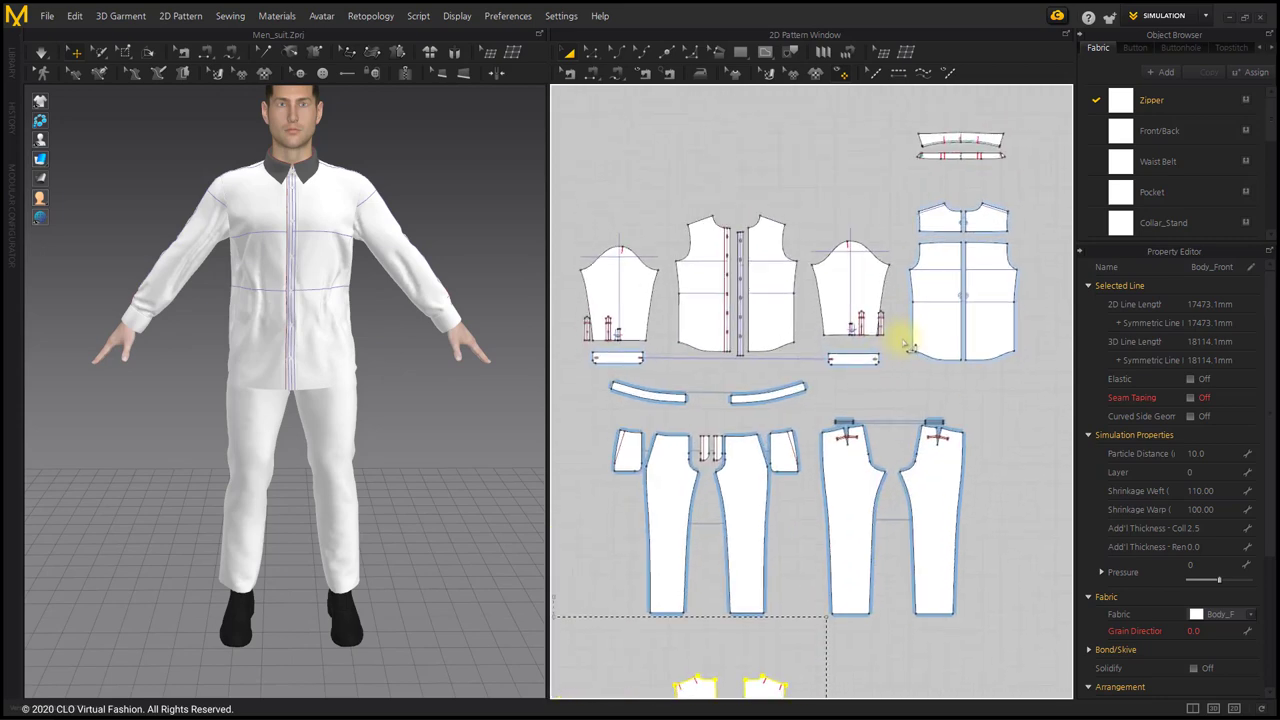
pyautogui.click(706, 303)
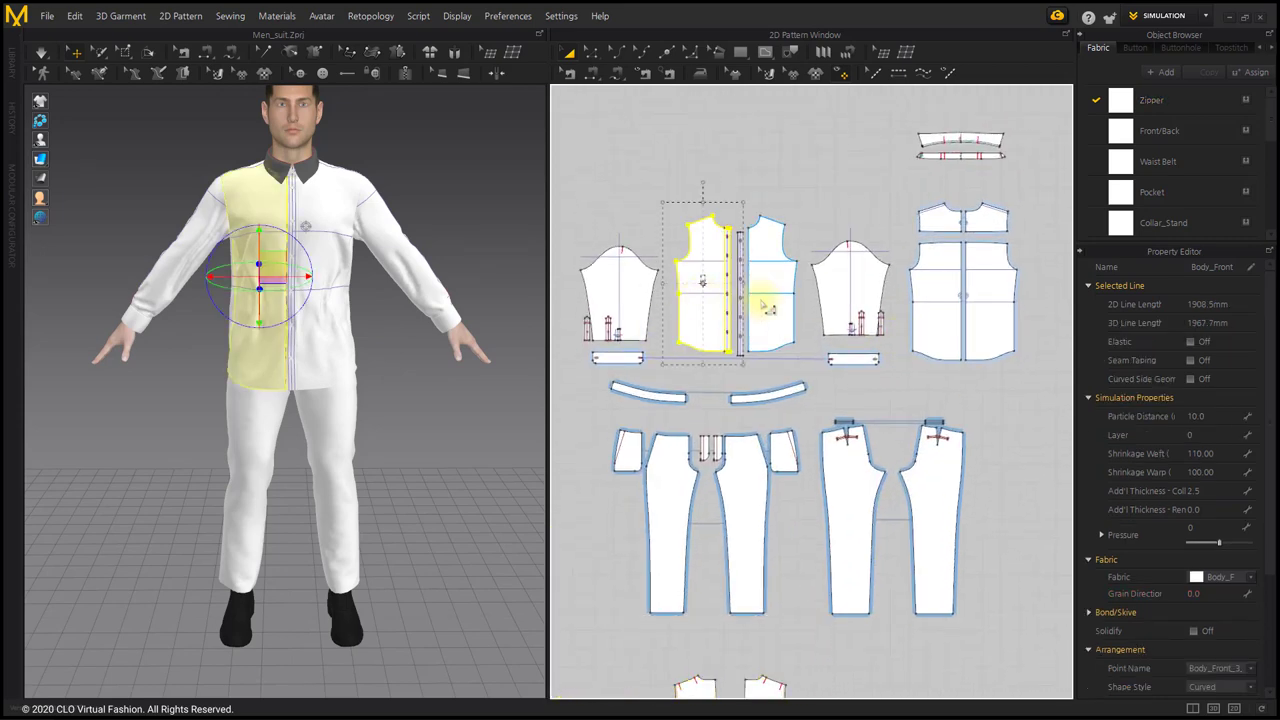
pyautogui.click(703, 200)
pyautogui.moveTo(808, 365); pyautogui.dragTo(848, 357)
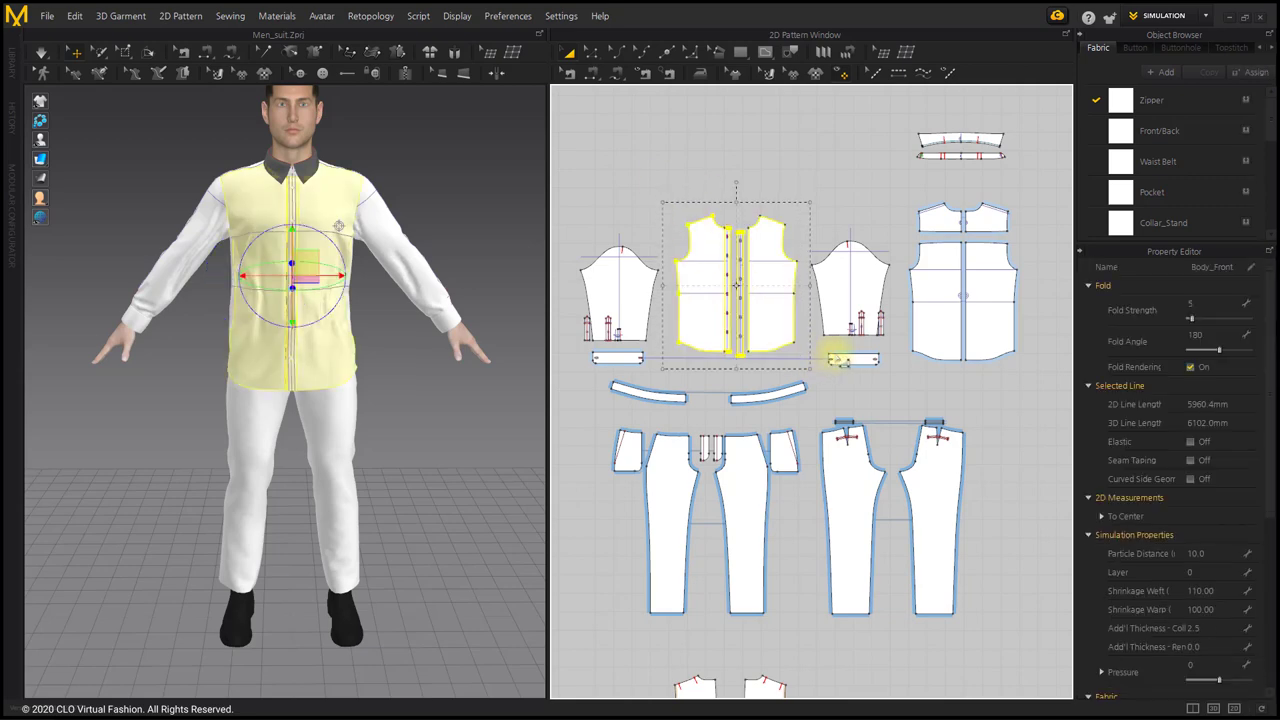
pyautogui.moveTo(1027, 371); pyautogui.dragTo(903, 200)
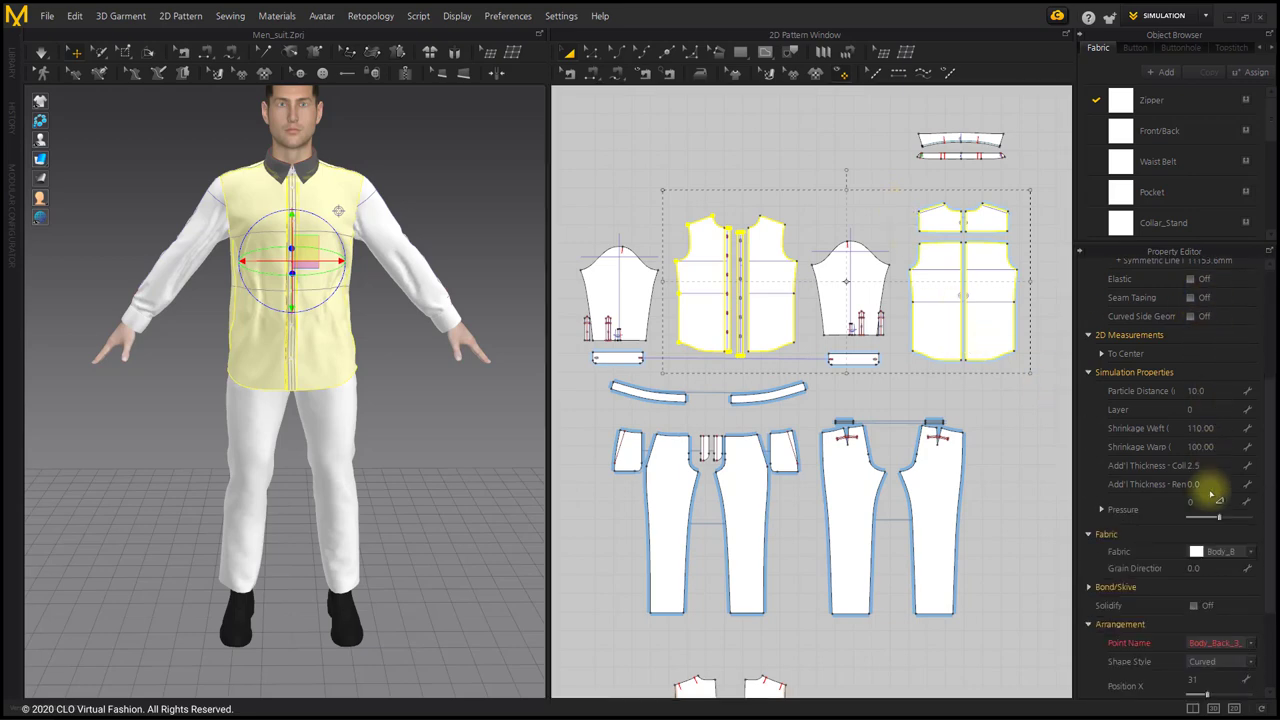
# Step: Set the Shrinkage Weft of the shirt's front and back patterns to 90 and simulate the result
pyautogui.scroll(-1, 1211, 495)
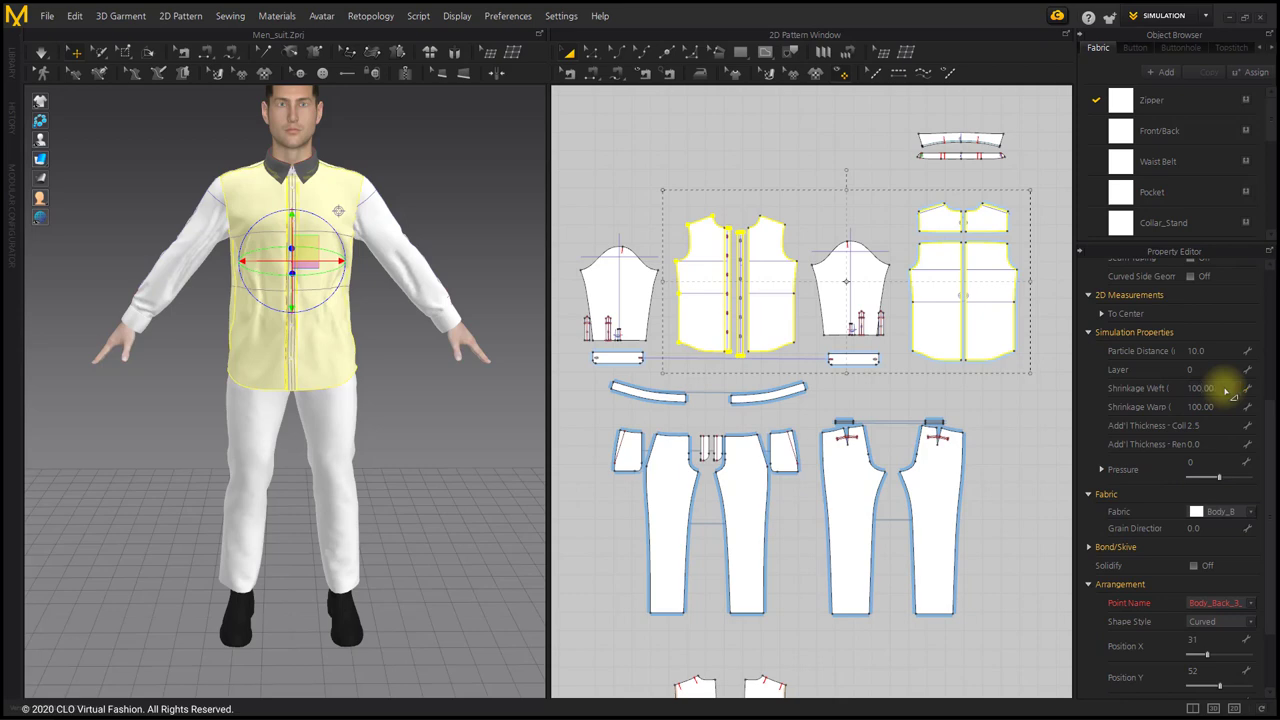
pyautogui.click(40, 52)
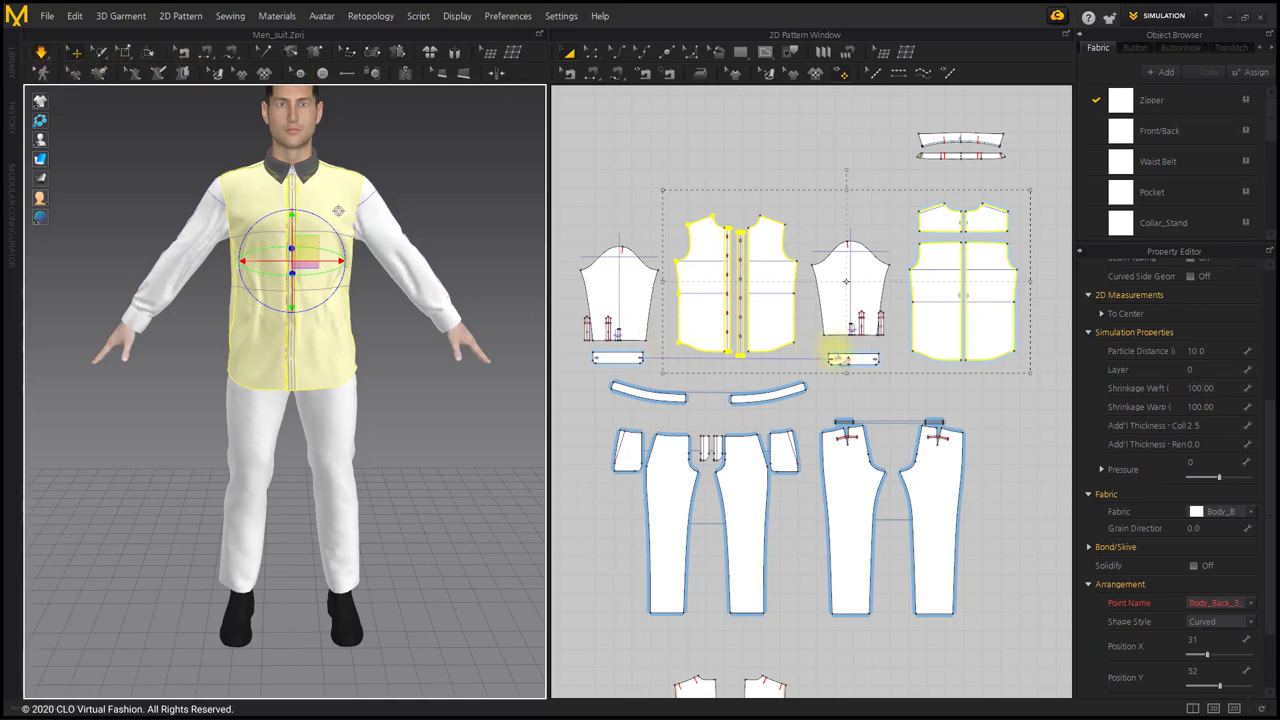
pyautogui.click(1222, 388)
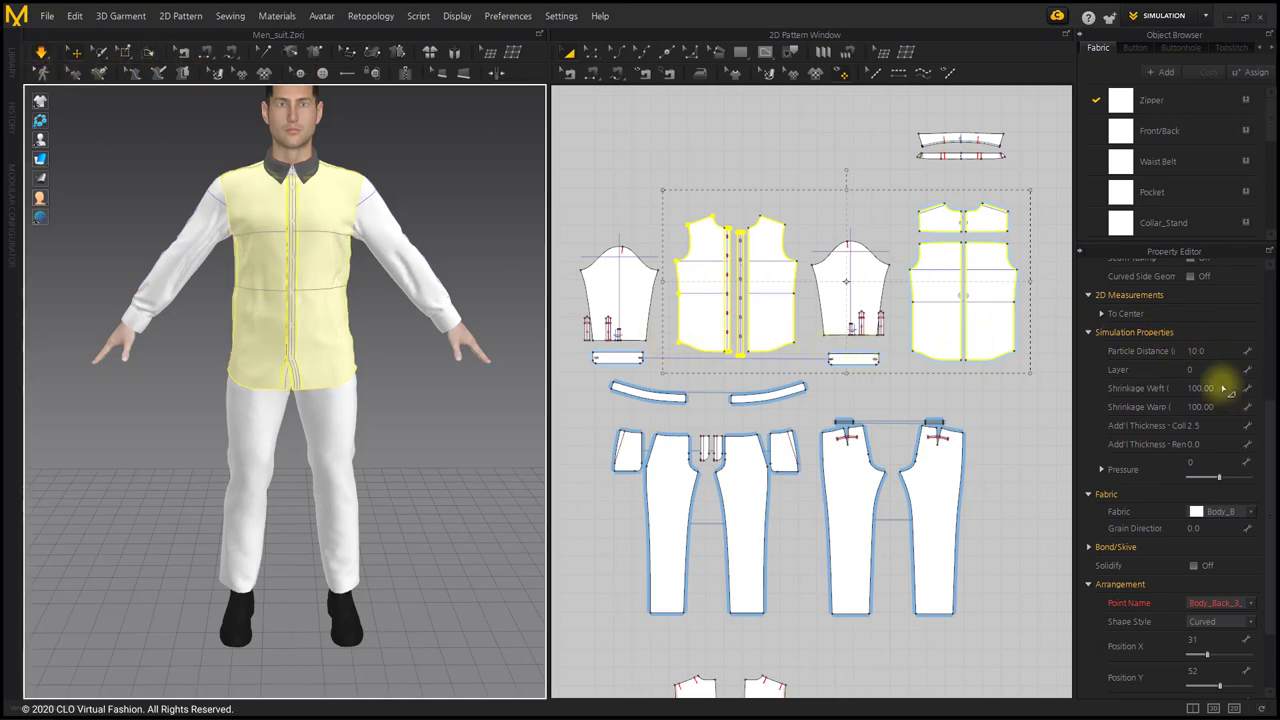
pyautogui.click(1222, 388)
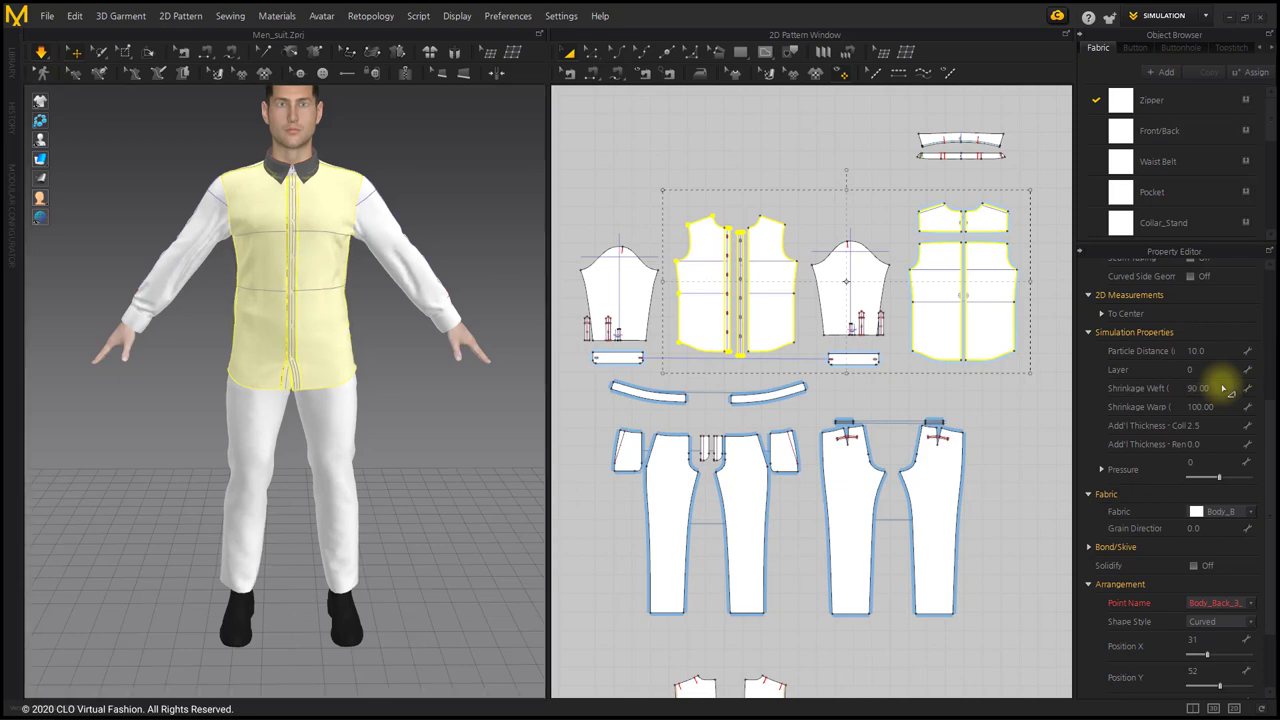
pyautogui.write('90.00')
pyautogui.press('Return')
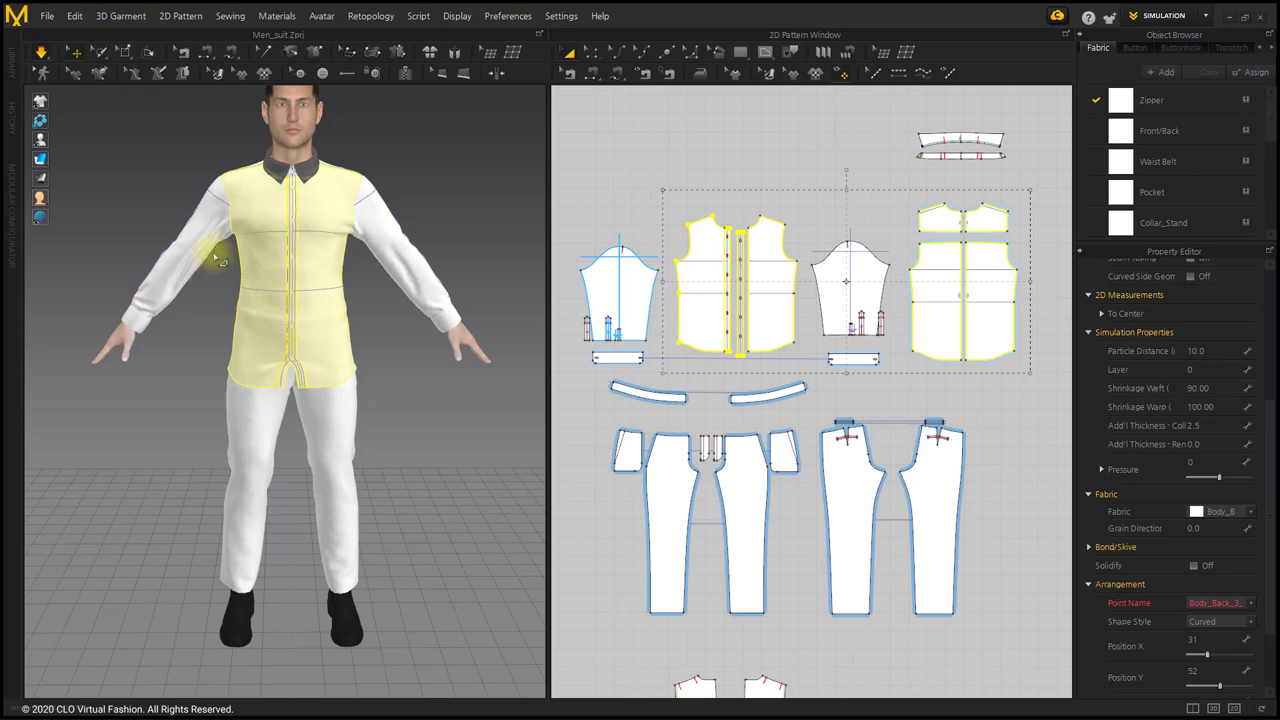
pyautogui.click(41, 52)
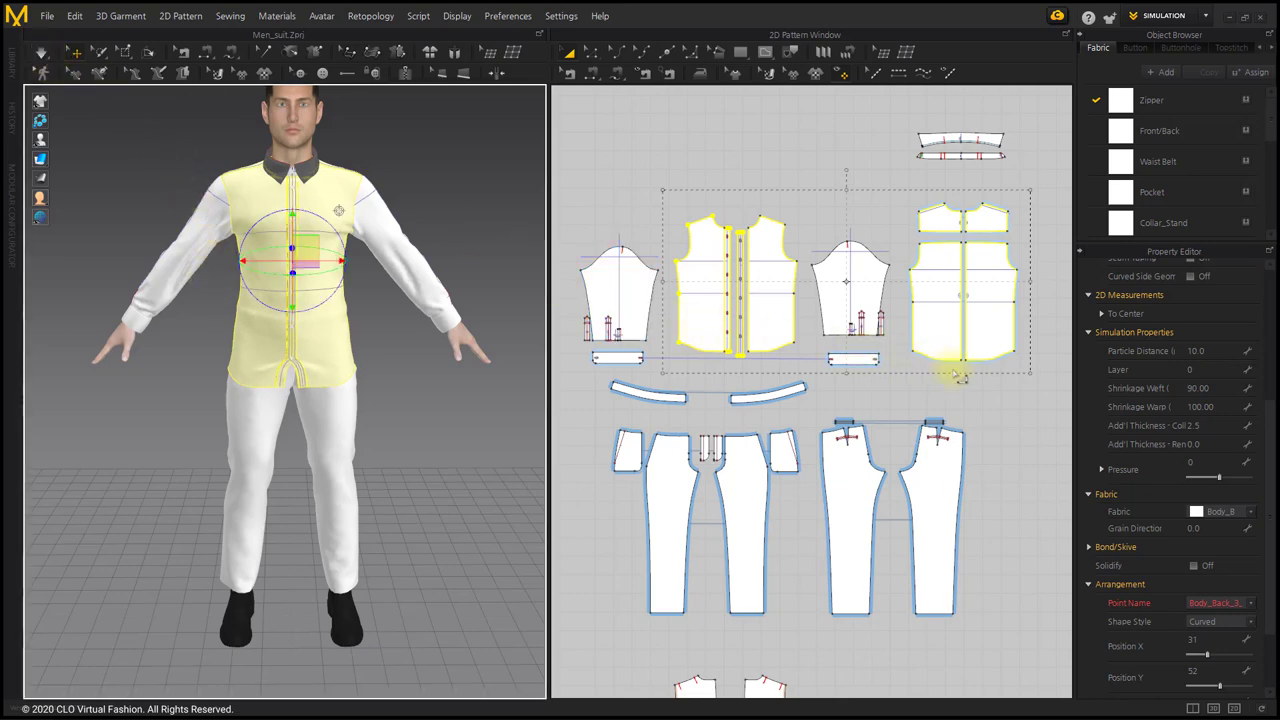
# Step: Set the selected shirt patterns' Layer to -1 and simulate so the shirt tucks into the trousers
pyautogui.click(1219, 371)
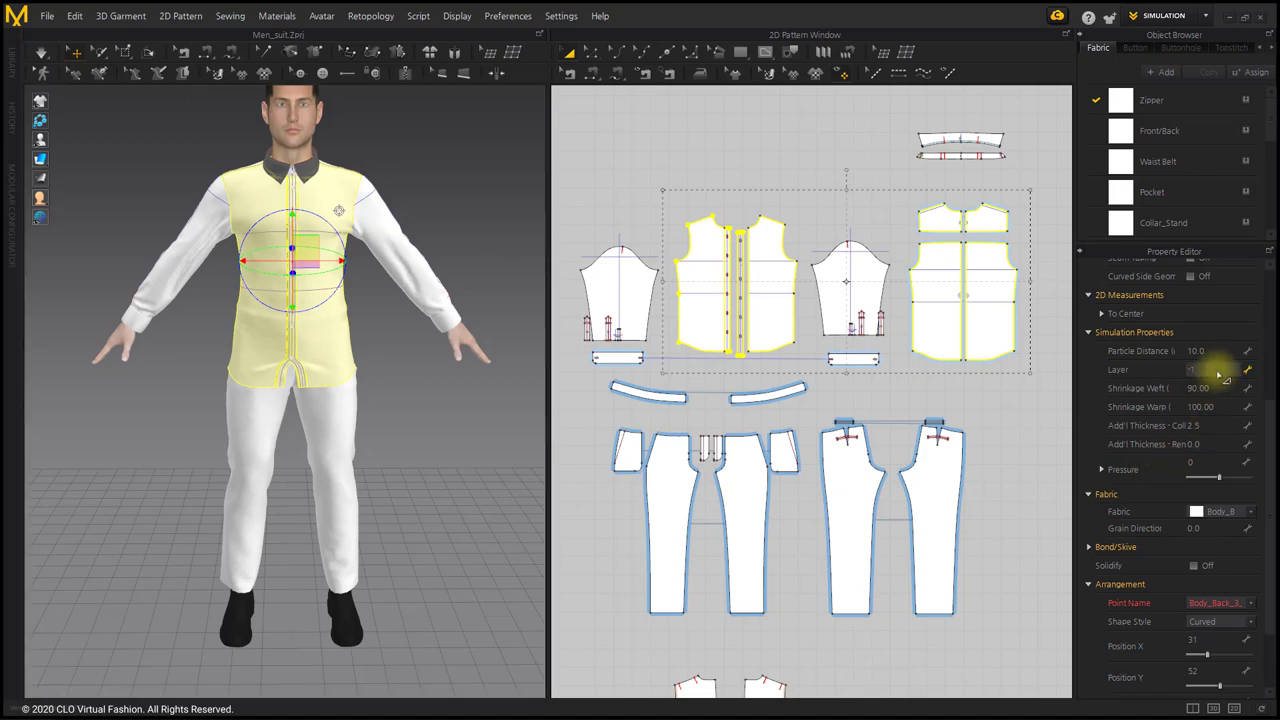
pyautogui.write('-1')
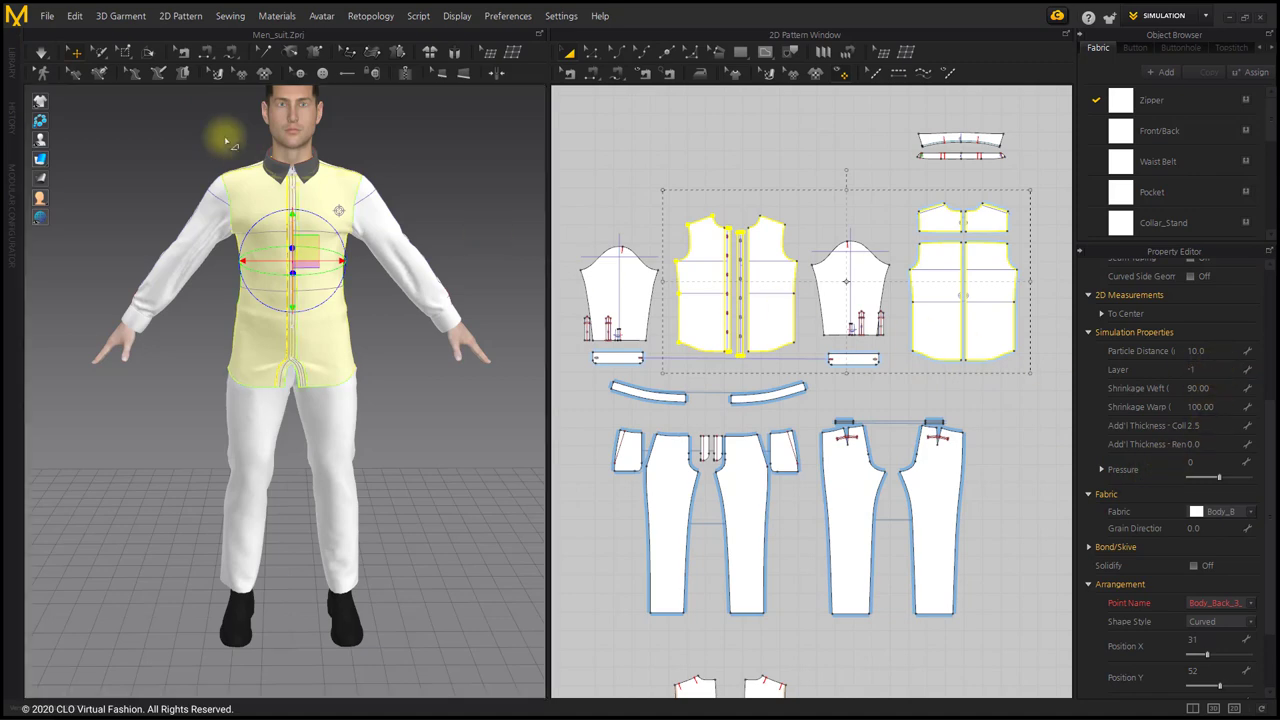
pyautogui.click(41, 52)
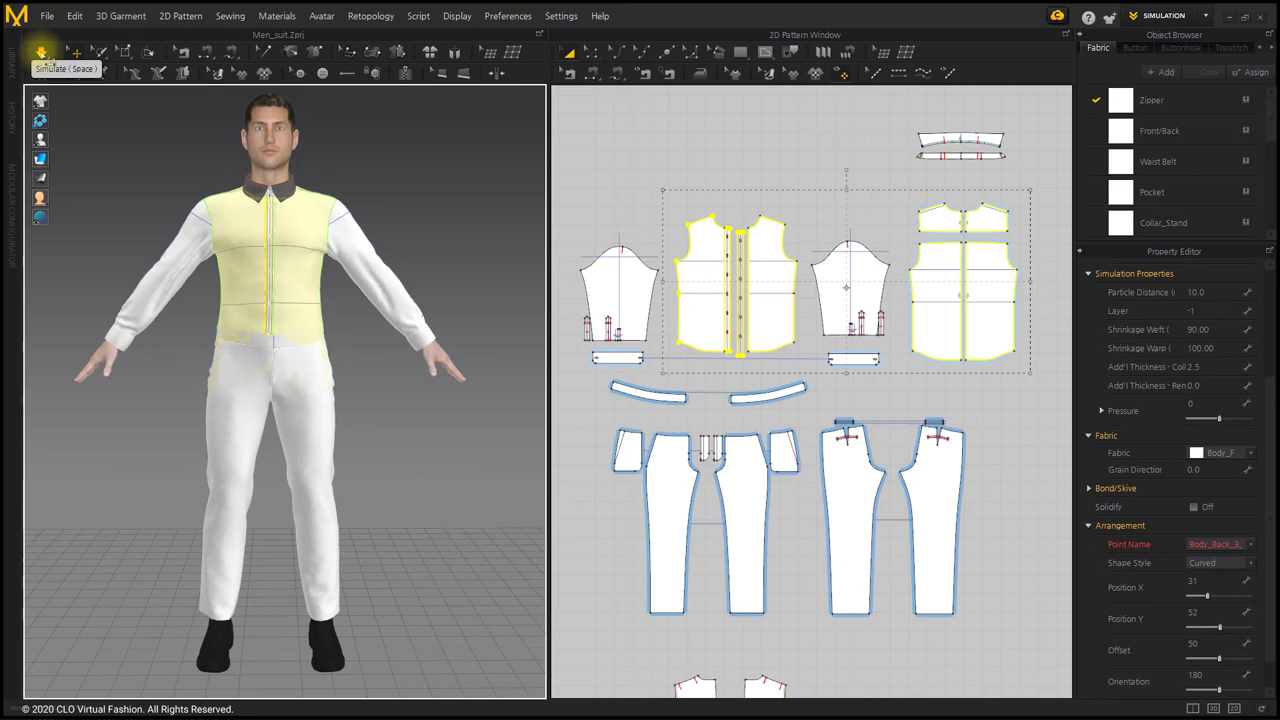
pyautogui.click(42, 51)
# Step: Hide the trousers' right back leg to check the shirt tucked underneath from behind, and show it again
pyautogui.click(364, 386)
pyautogui.moveTo(383, 376); pyautogui.dragTo(120, 374, button='right')
pyautogui.moveTo(431, 429); pyautogui.dragTo(355, 440, button='right')
pyautogui.scroll(5, 352, 440)
pyautogui.click(334, 404)
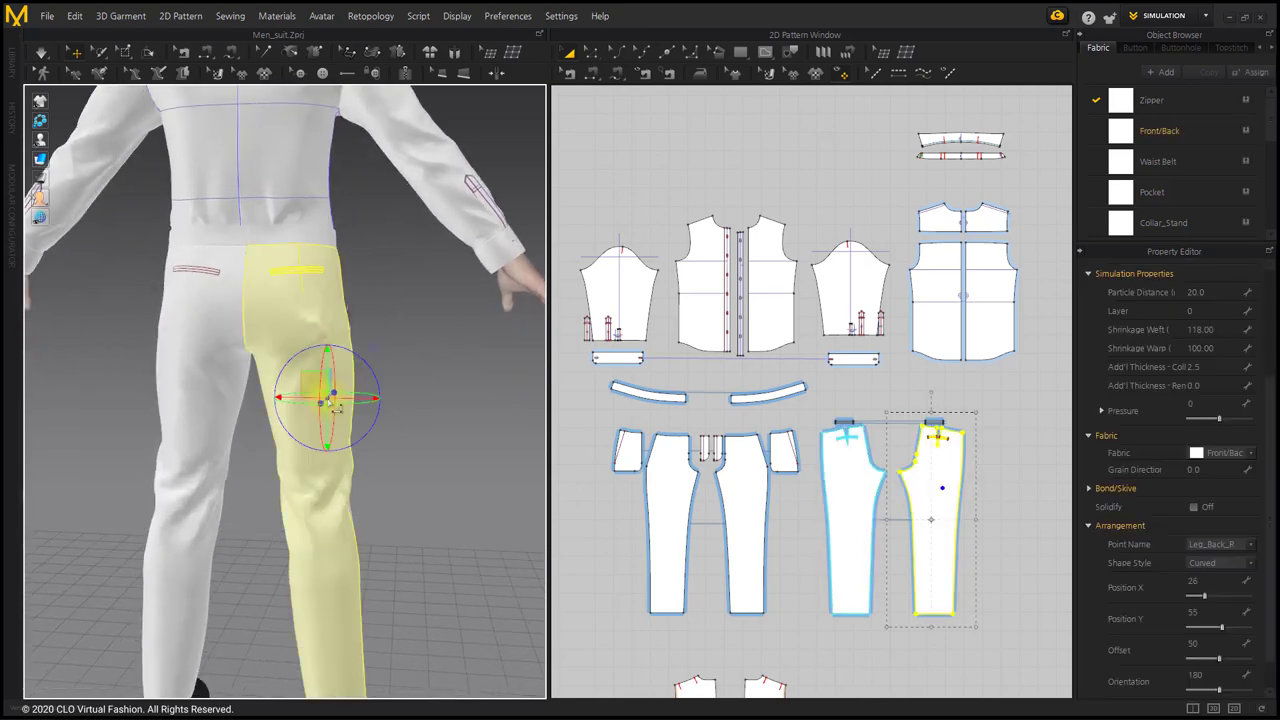
pyautogui.hotkey('shift', 'q')
pyautogui.moveTo(320, 368)
pyautogui.mouseDown(button='right')
pyautogui.moveTo(423, 357)
pyautogui.moveTo(245, 375)
pyautogui.moveTo(97, 360)
pyautogui.moveTo(129, 374)
pyautogui.moveTo(334, 374)
pyautogui.moveTo(318, 374)
pyautogui.mouseUp(button='right')
pyautogui.hotkey('shift', 'q')
# Step: Freeze all the shirt and trouser patterns except the trousers' right back leg
pyautogui.scroll(-2, 810, 484)
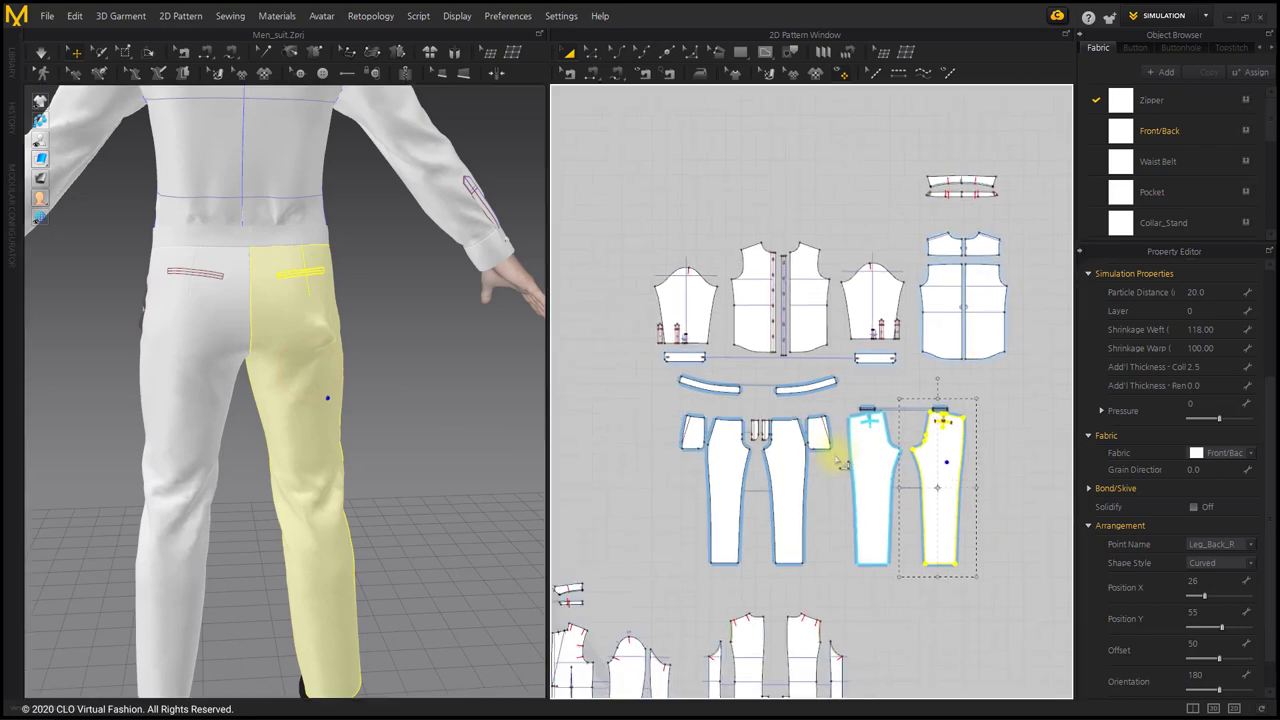
pyautogui.scroll(-1, 760, 456)
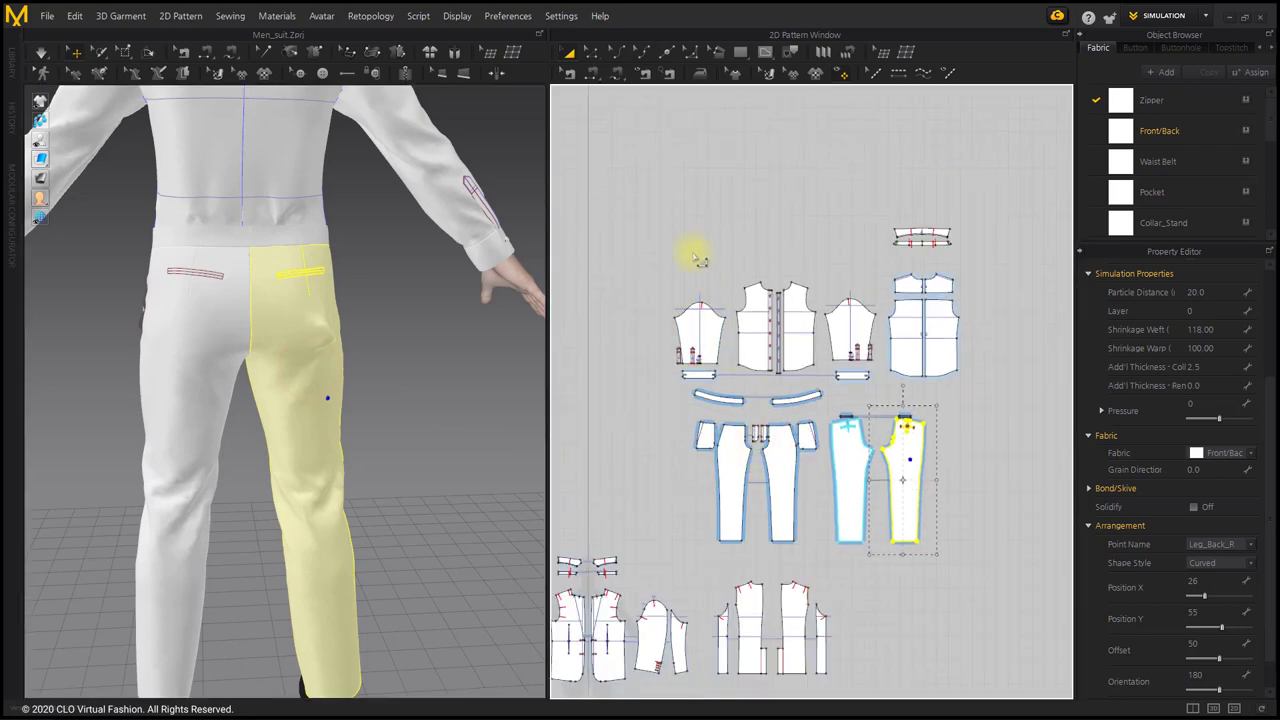
pyautogui.moveTo(642, 187); pyautogui.dragTo(991, 560)
pyautogui.keyDown('shift'); pyautogui.click(906, 466); pyautogui.keyUp('shift')
pyautogui.rightClick(272, 172)
pyautogui.rightClick(272, 172)
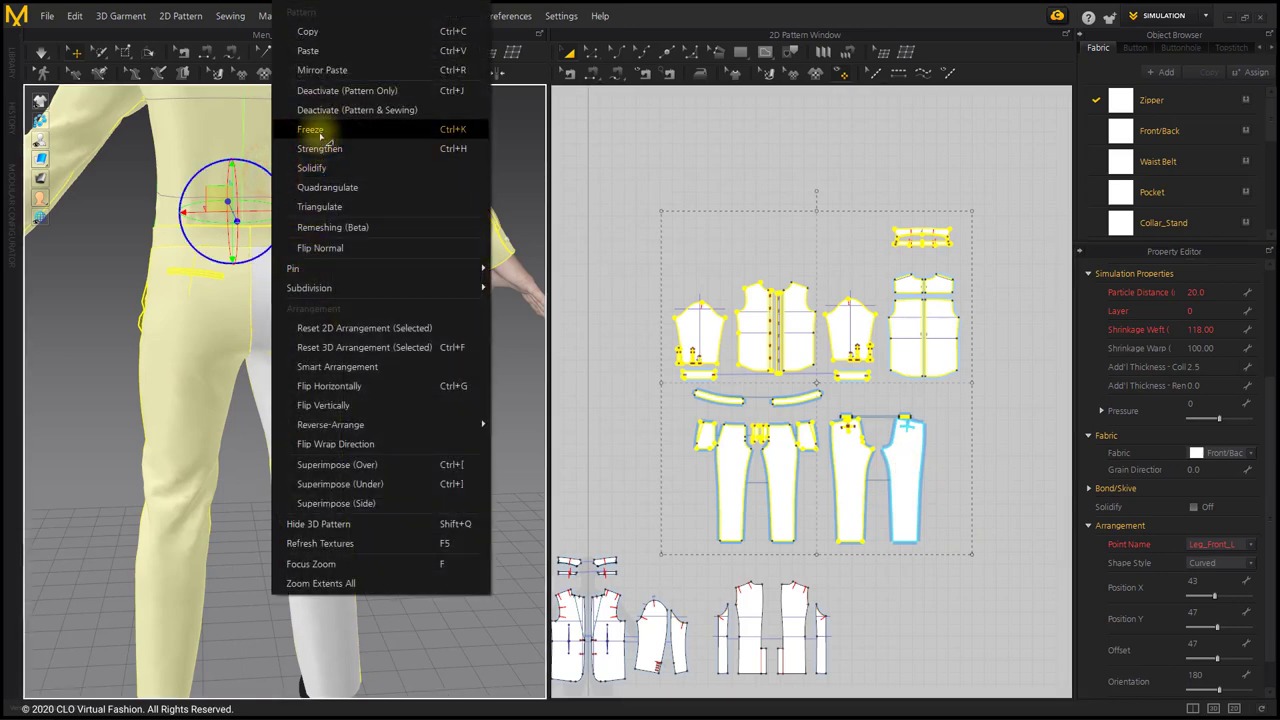
pyautogui.click(323, 126)
pyautogui.scroll(3, 390, 355)
pyautogui.moveTo(390, 350); pyautogui.dragTo(329, 329, button='right')
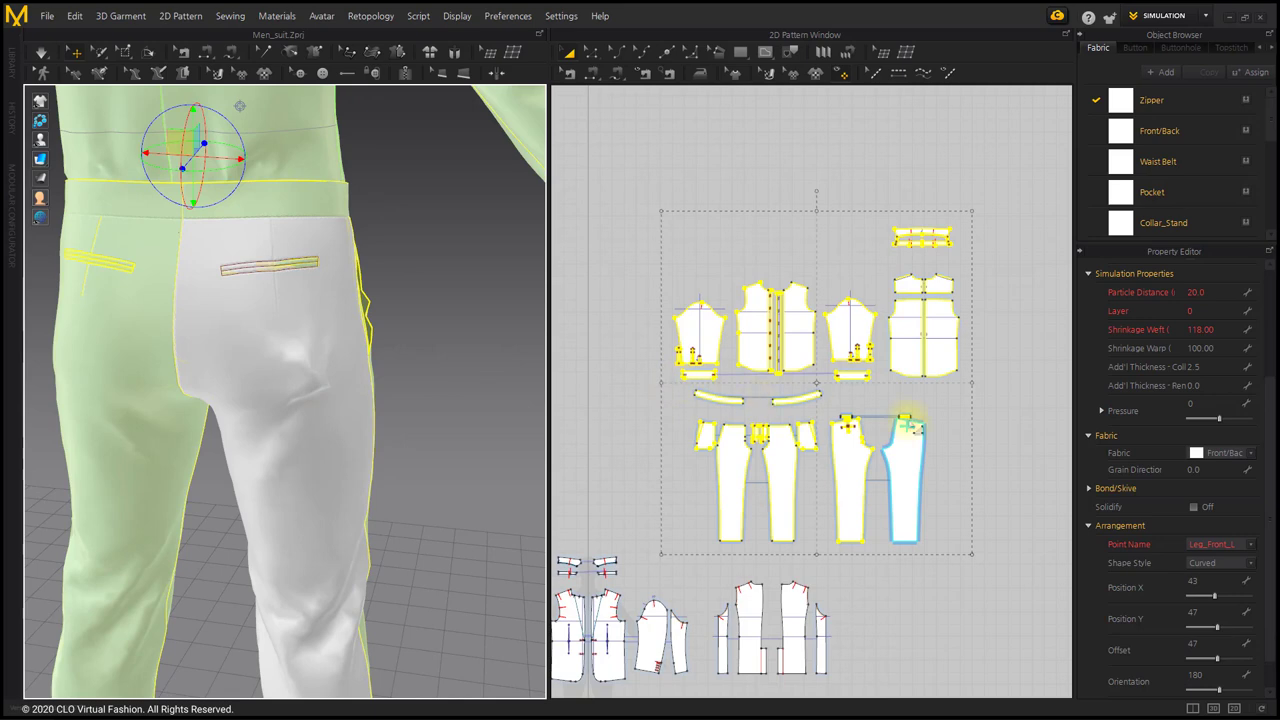
# Step: Clear the selection and simulate the trousers' unfrozen right back leg
pyautogui.click(1220, 311)
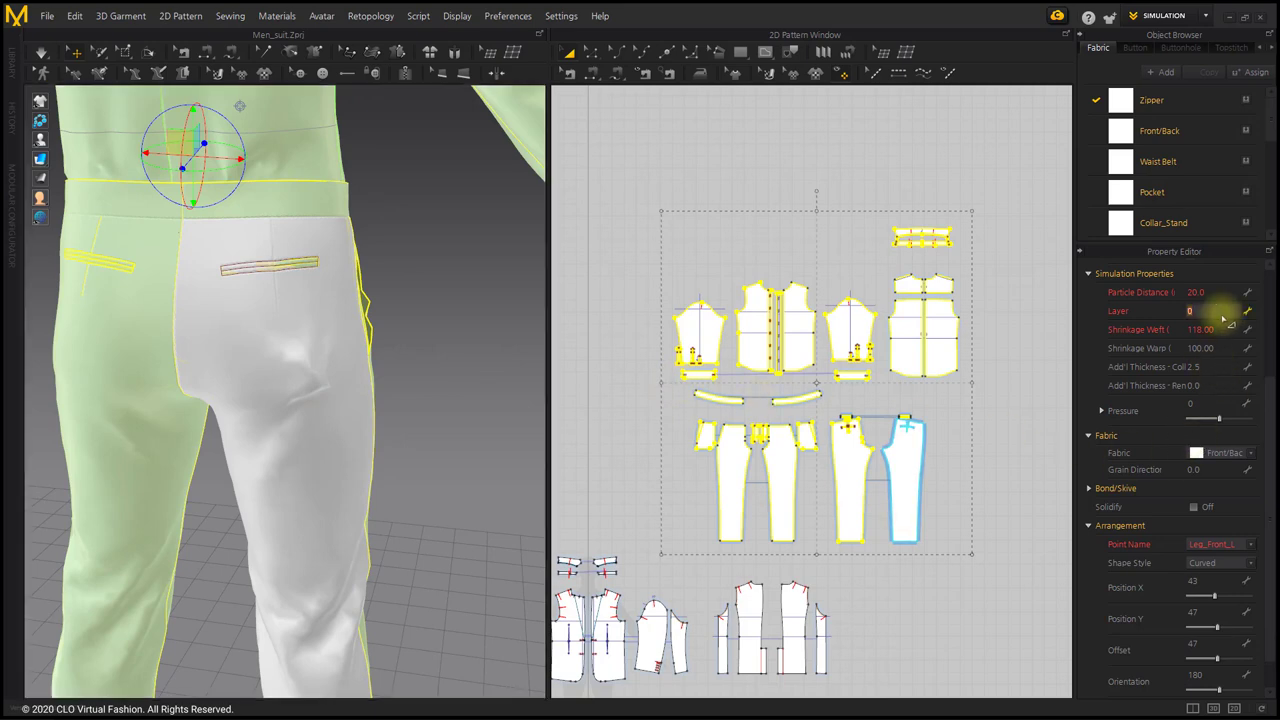
pyautogui.click(463, 345)
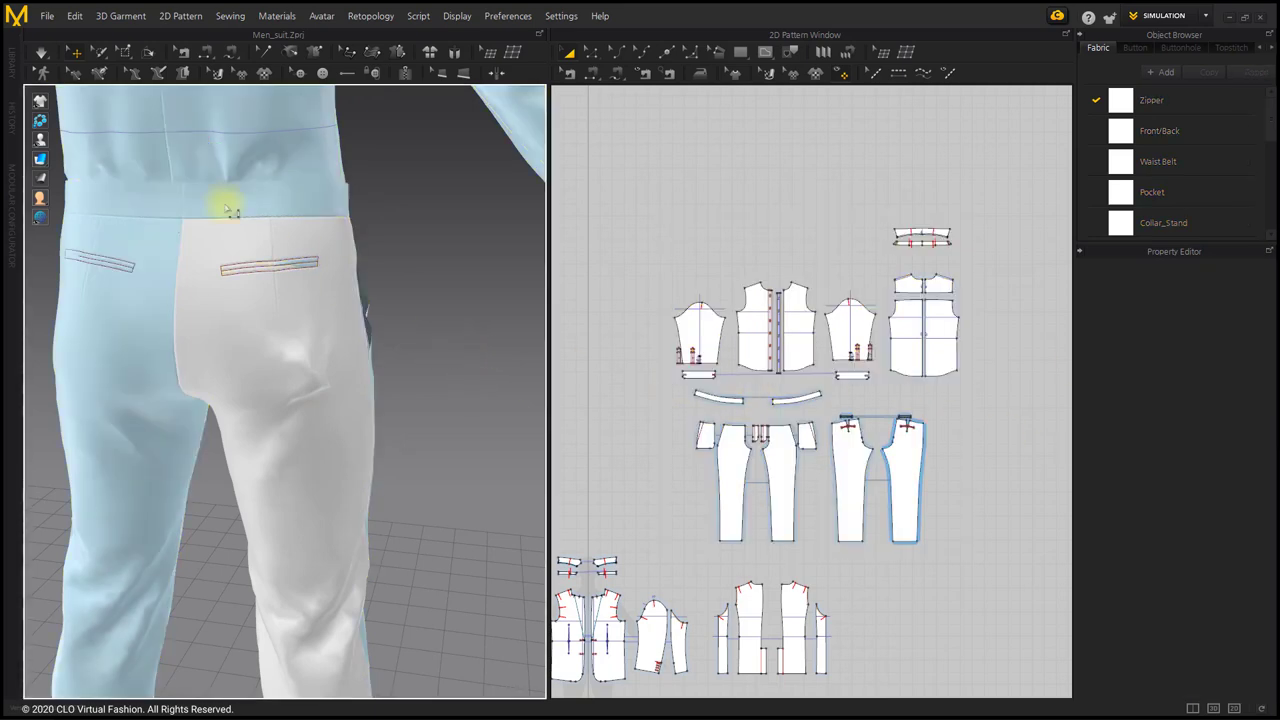
pyautogui.click(41, 52)
pyautogui.moveTo(243, 378); pyautogui.dragTo(294, 413, button='right')
pyautogui.moveTo(640, 530); pyautogui.dragTo(740, 350, button='right')
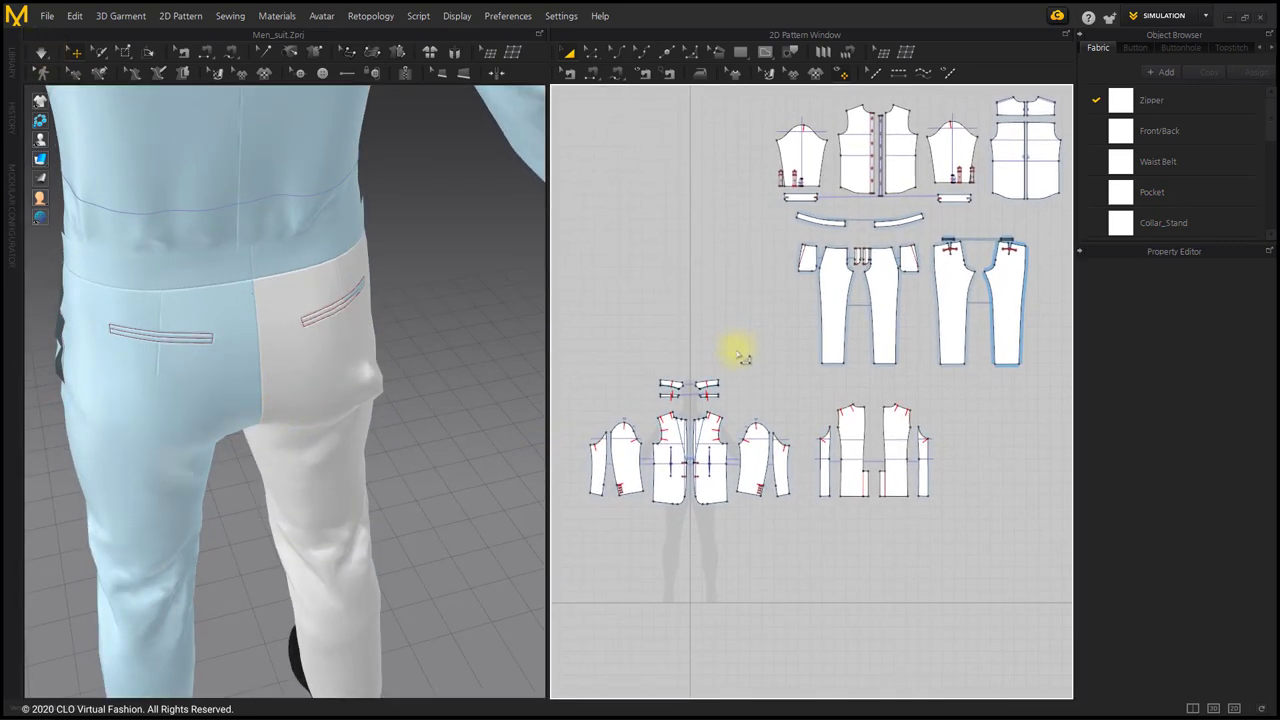
# Step: Examine where the trousers' right back leg meets the jacket's back hem
pyautogui.moveTo(363, 410); pyautogui.dragTo(295, 396, button='right')
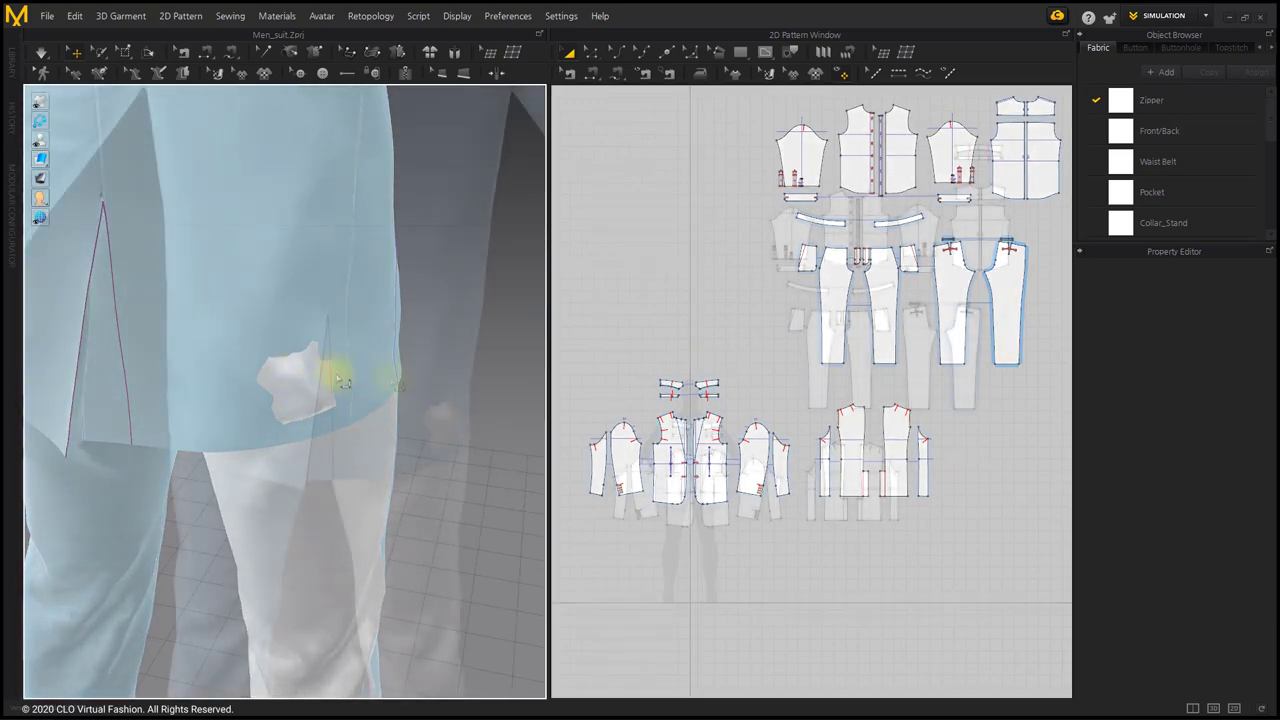
pyautogui.click(385, 370)
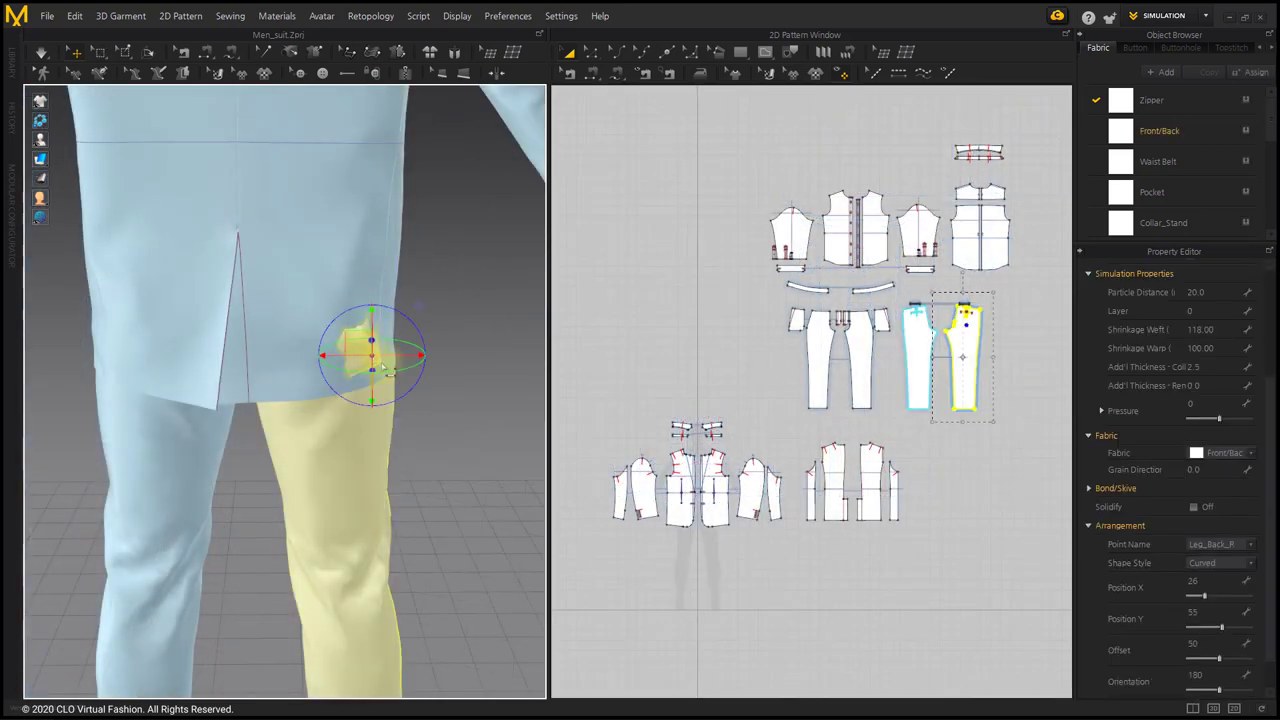
pyautogui.click(424, 363)
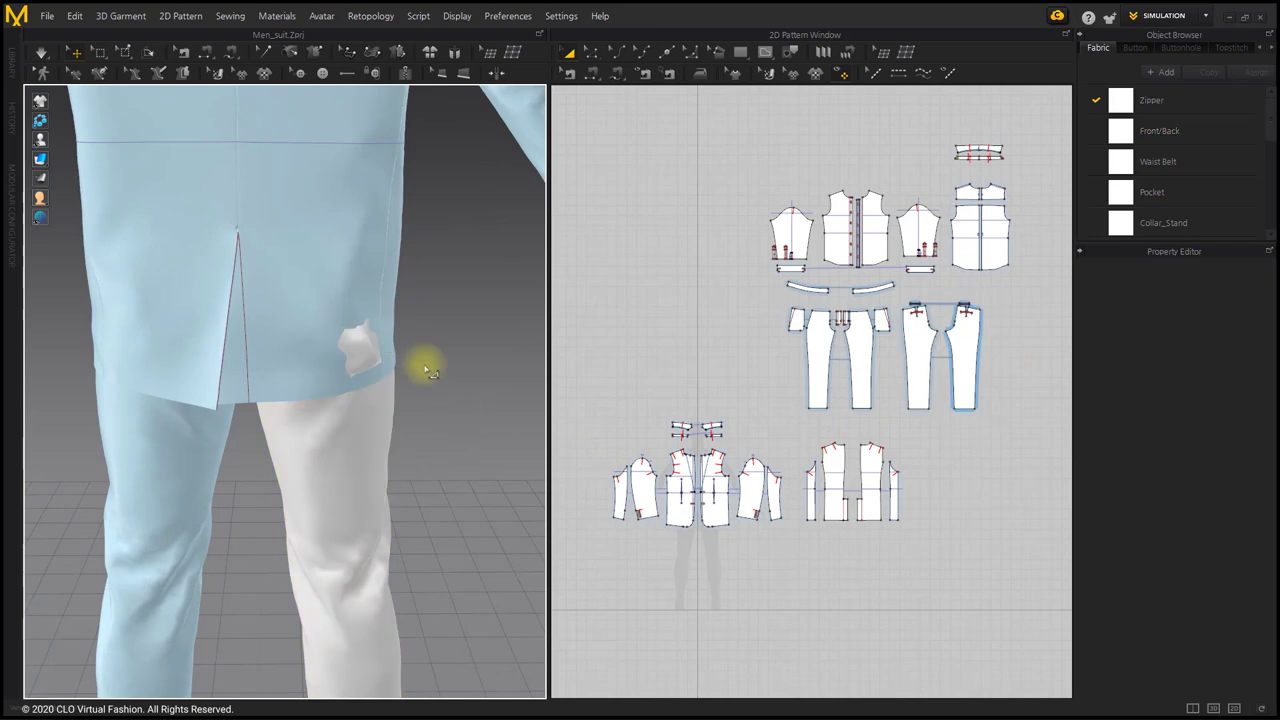
# Step: Activate the jacket's frozen right back panel, and deactivate it with the Pattern & Sewing option
pyautogui.rightClick(337, 218)
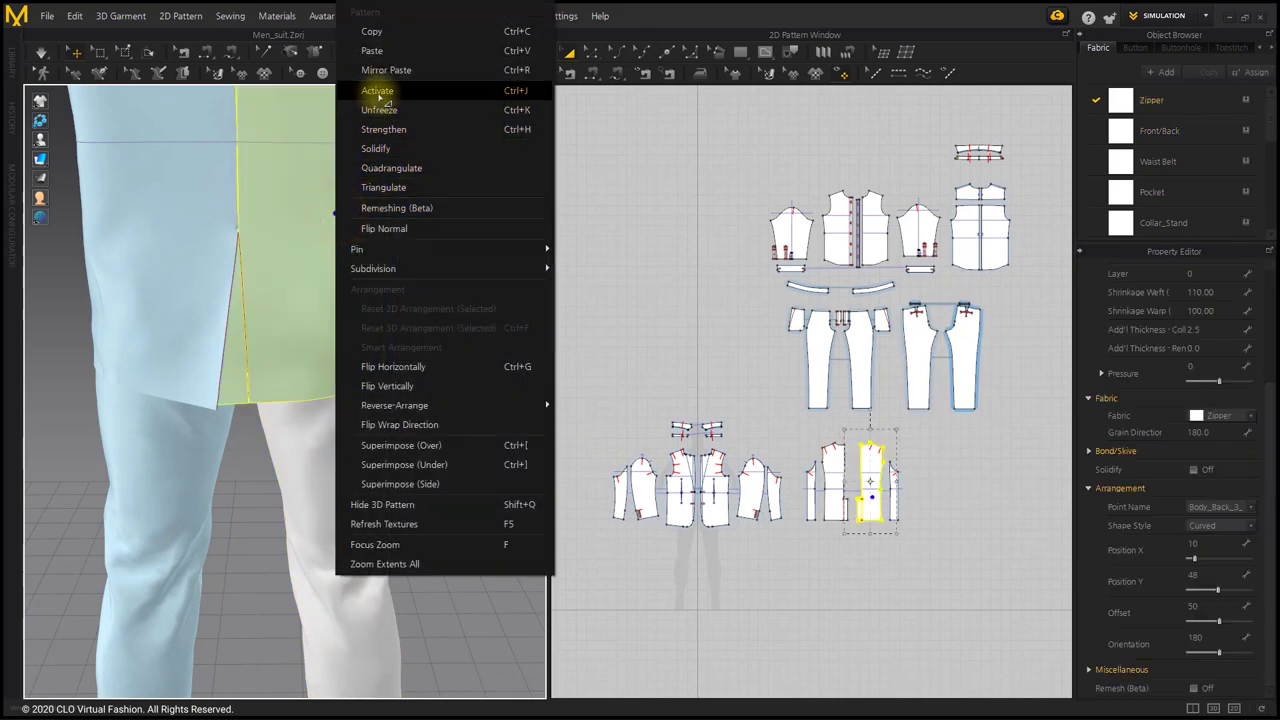
pyautogui.press('Escape')
pyautogui.rightClick(352, 180)
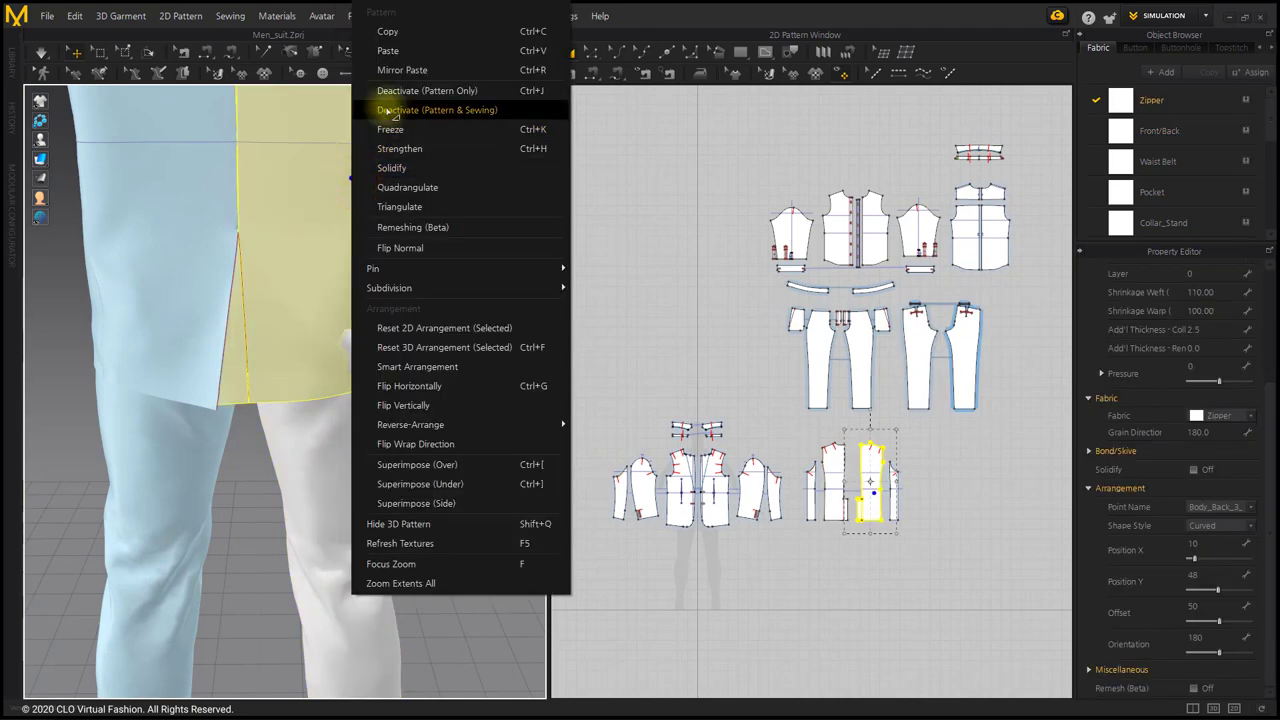
pyautogui.press('Escape')
pyautogui.click(506, 421)
pyautogui.moveTo(461, 399); pyautogui.dragTo(454, 423, button='middle')
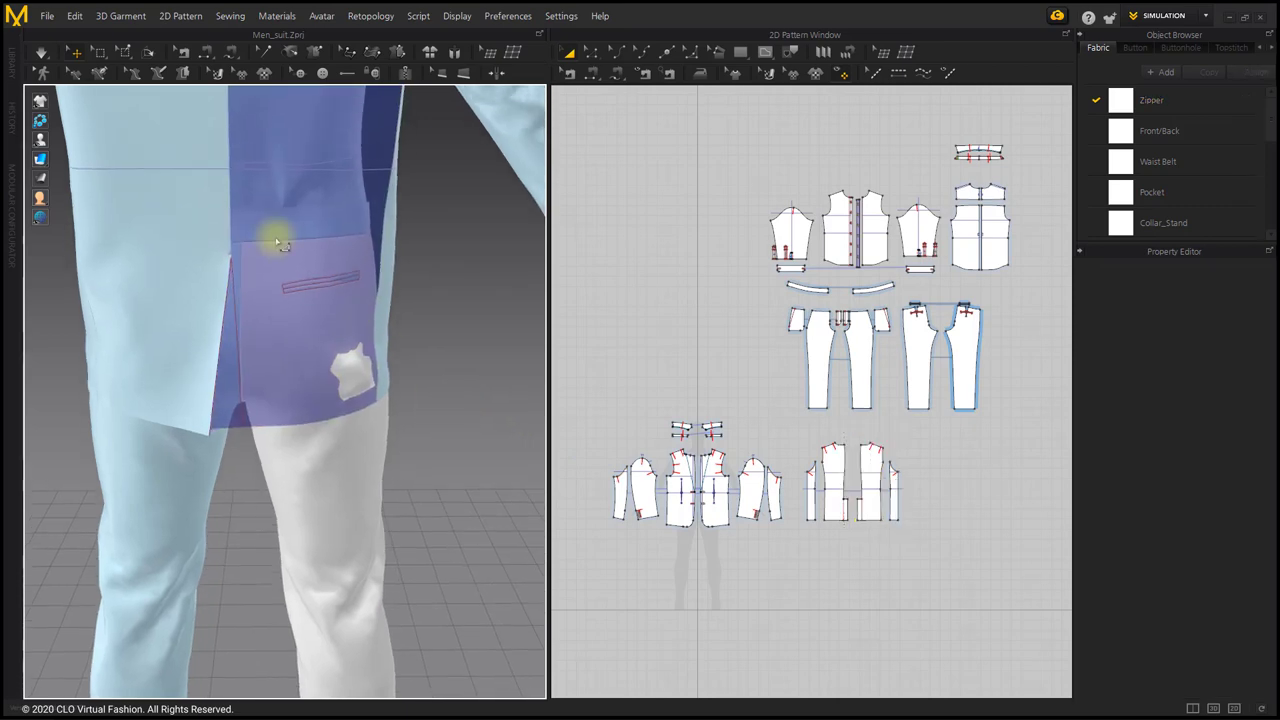
# Step: Simulate the trousers with the jacket's right back panel deactivated, and freeze that jacket panel
pyautogui.click(41, 52)
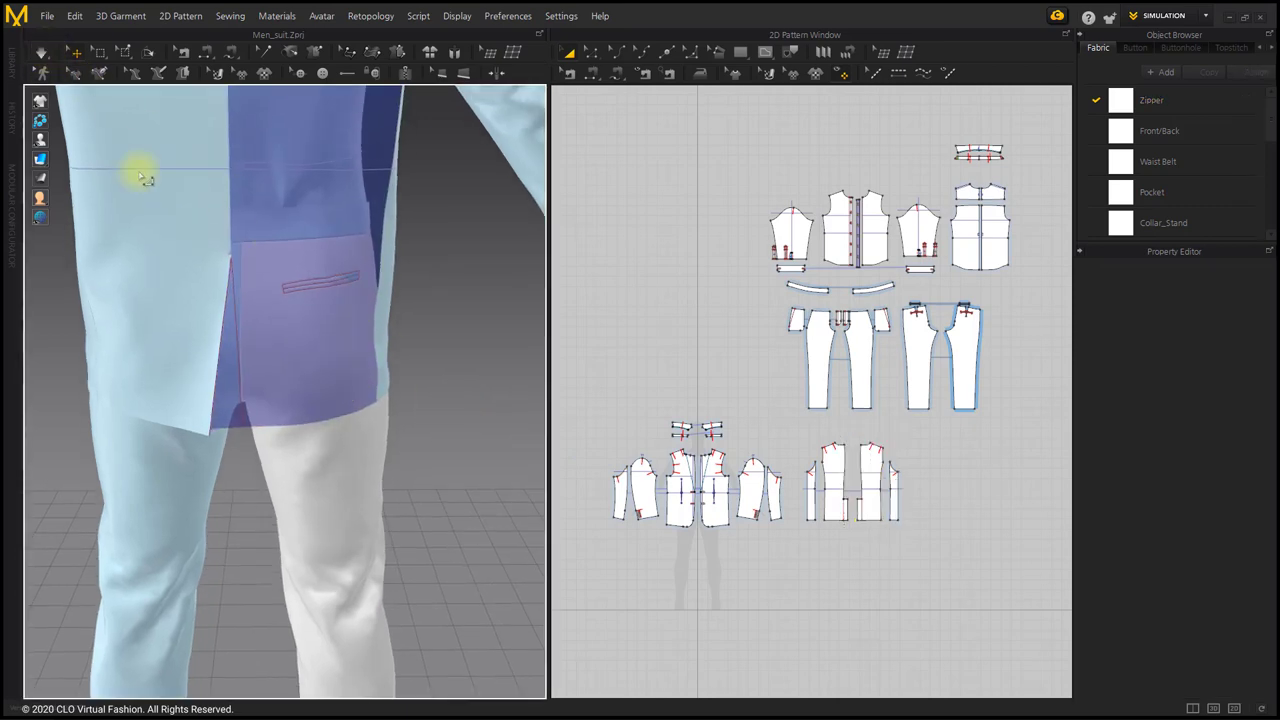
pyautogui.rightClick(271, 230)
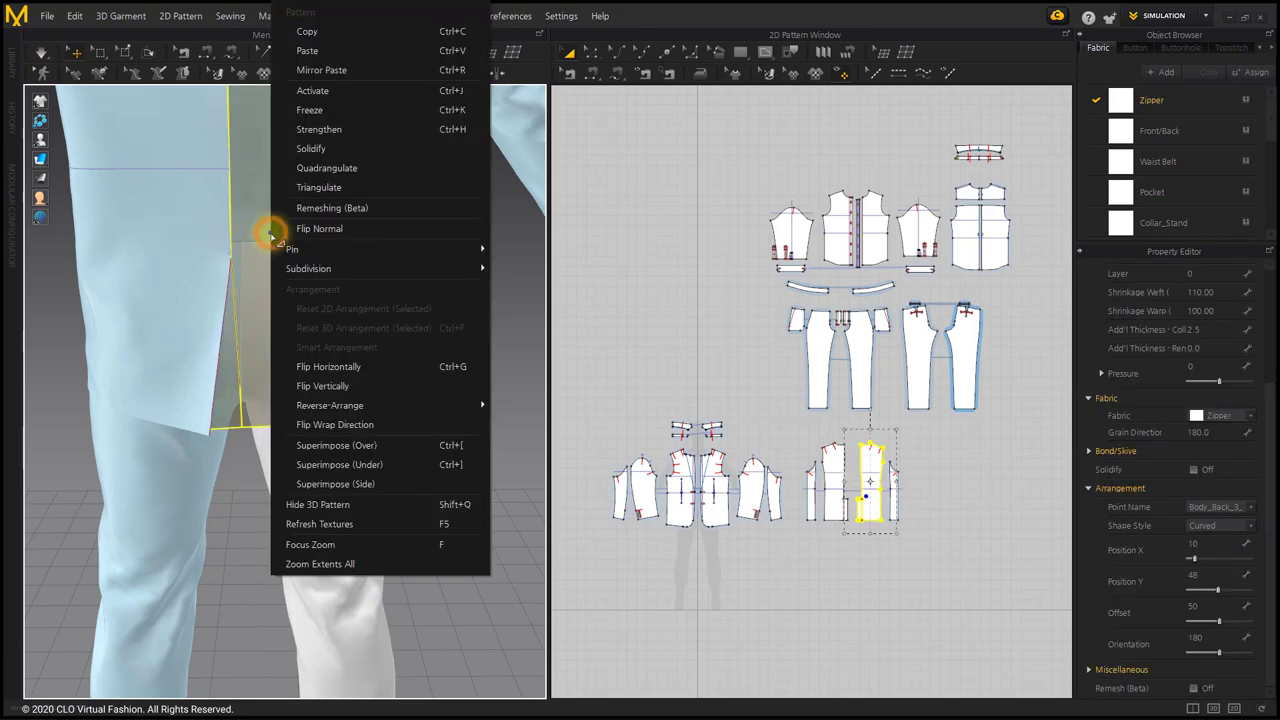
pyautogui.click(310, 110)
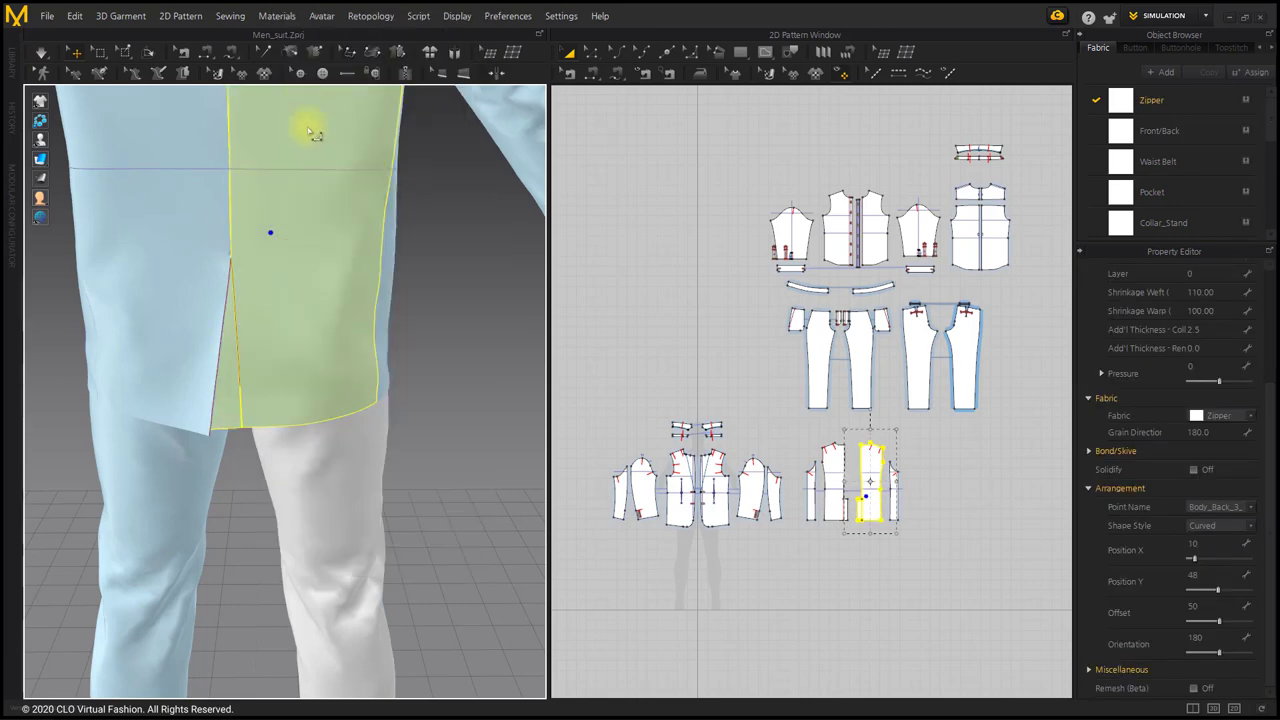
pyautogui.click(395, 481)
# Step: Select all the jacket patterns and hide them in the 3D view
pyautogui.scroll(3, 300, 490)
pyautogui.moveTo(189, 374); pyautogui.dragTo(495, 373, button='right')
pyautogui.moveTo(369, 386); pyautogui.dragTo(399, 404, button='middle')
pyautogui.moveTo(966, 571); pyautogui.dragTo(574, 417)
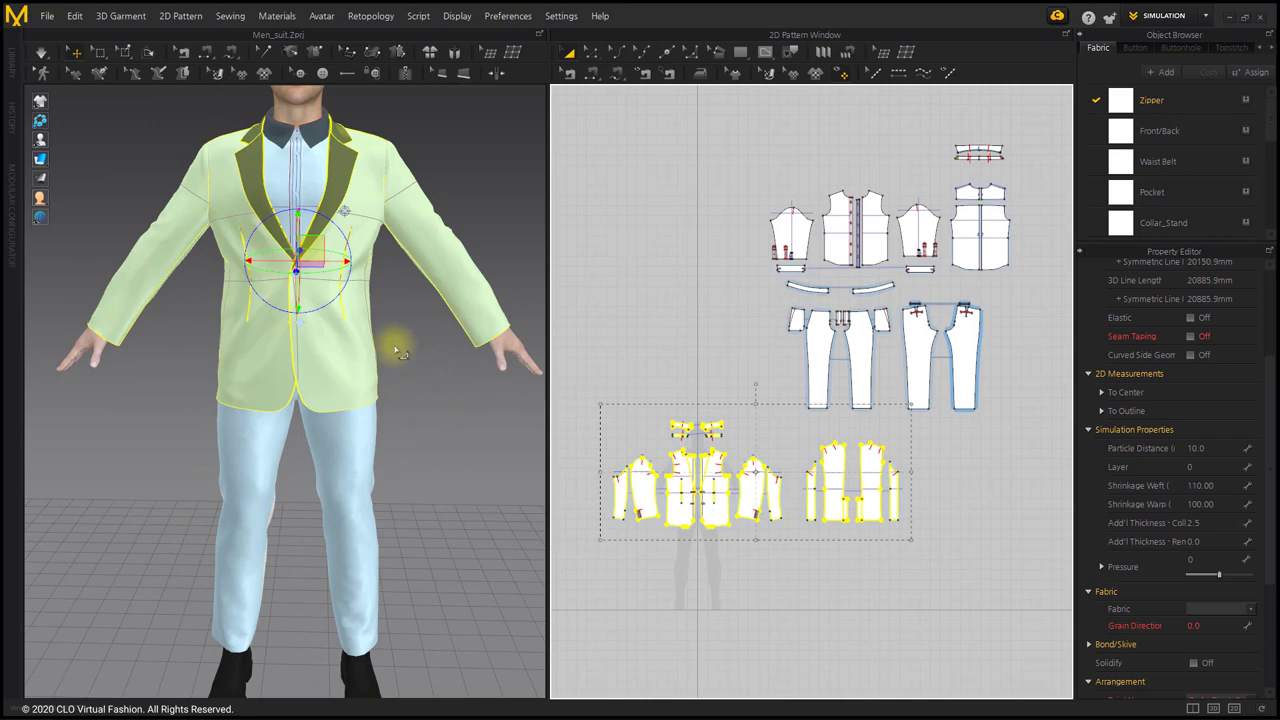
pyautogui.hotkey('shift', 'q')
# Step: Unfreeze all the shirt and trouser patterns, run the simulation on them, and stop it
pyautogui.moveTo(689, 267); pyautogui.dragTo(630, 330, button='middle')
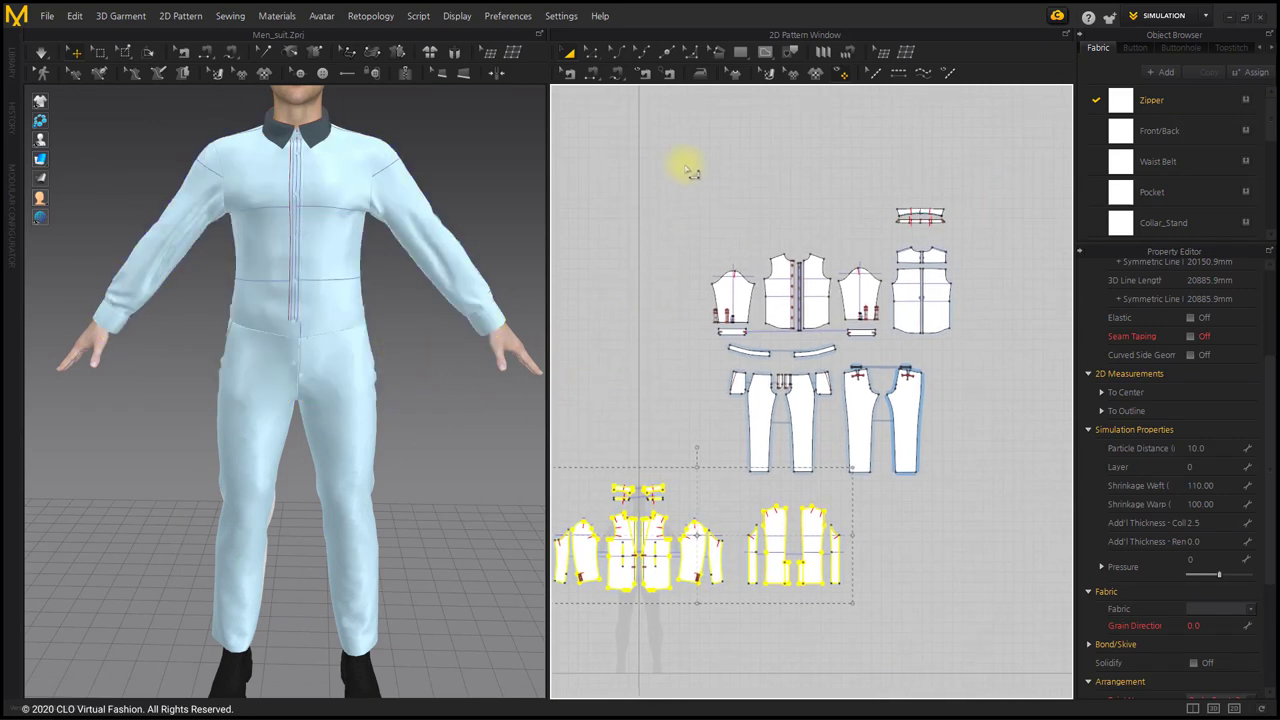
pyautogui.moveTo(687, 165); pyautogui.dragTo(990, 478)
pyautogui.rightClick(322, 200)
pyautogui.click(372, 112)
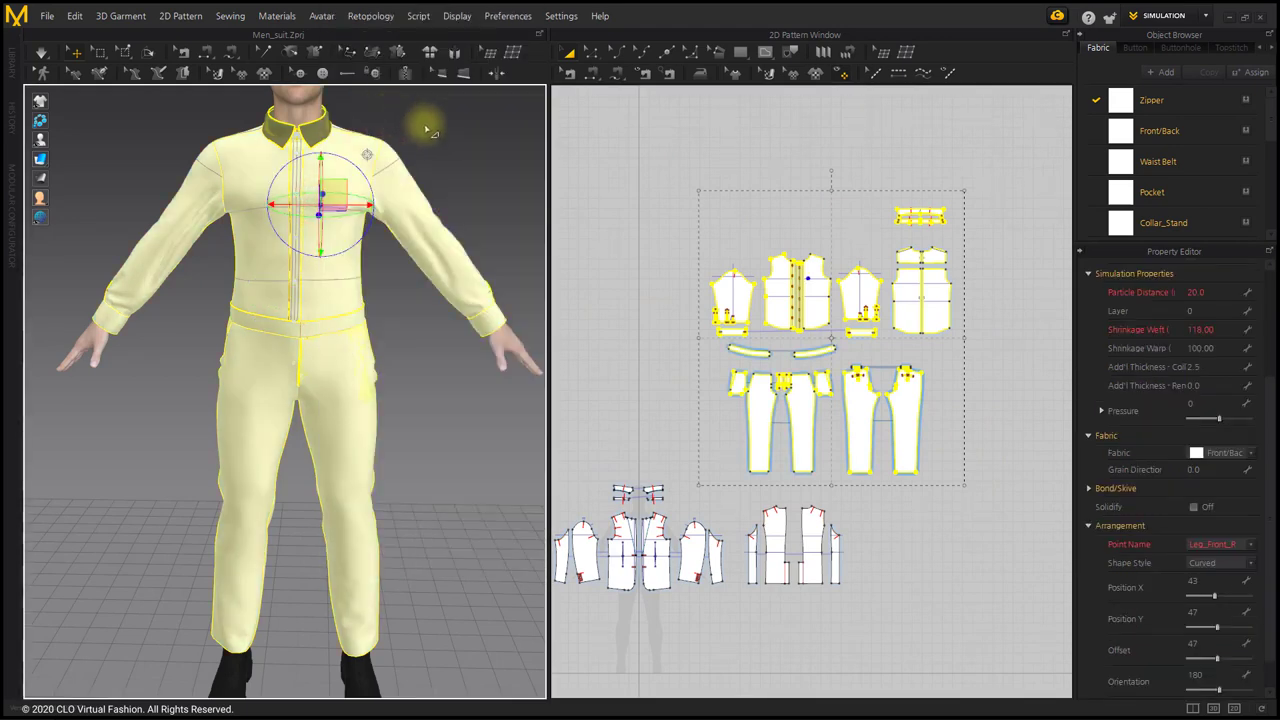
pyautogui.click(449, 140)
pyautogui.scroll(2, 409, 350)
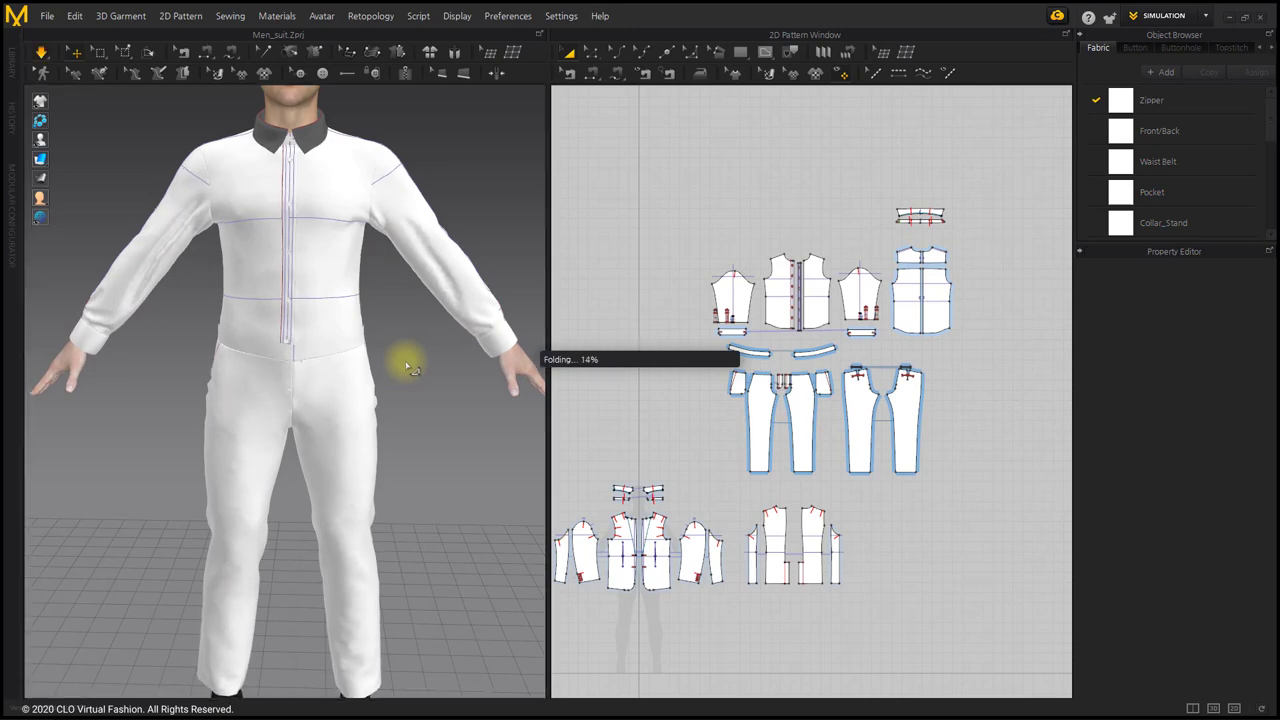
pyautogui.press('space')
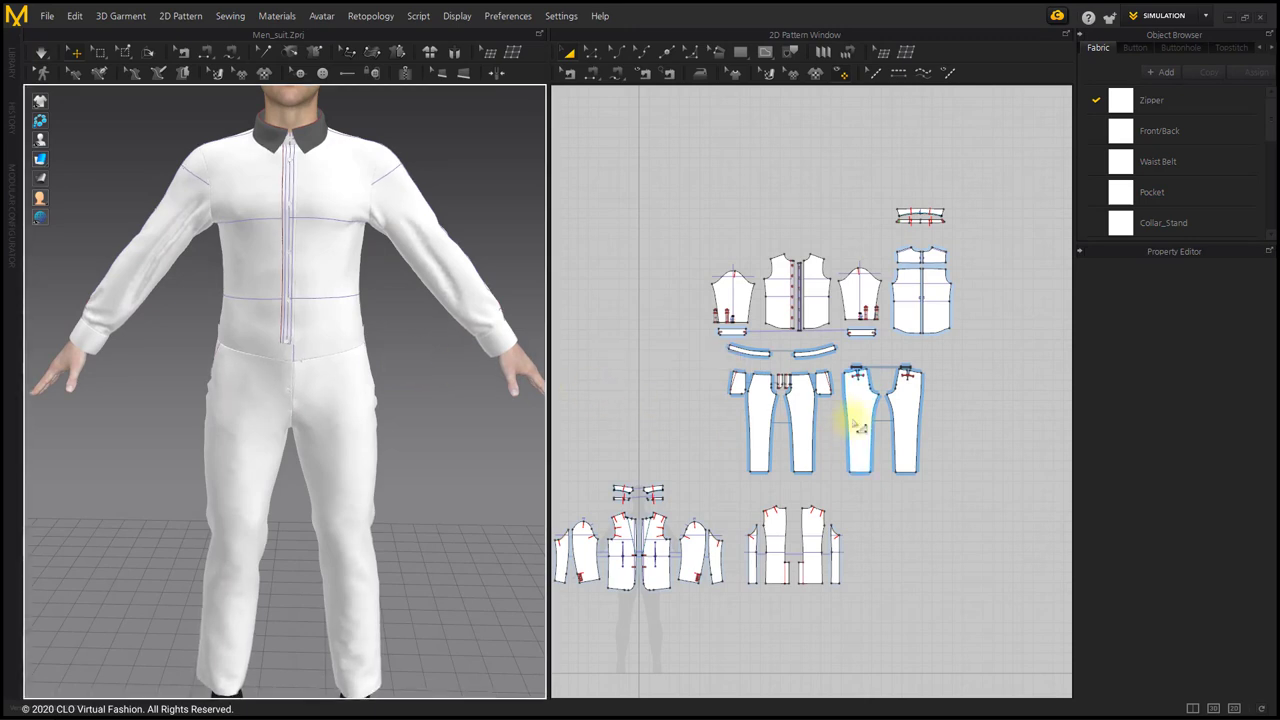
# Step: Select the shirt's front, placket, back and yoke patterns, and set their Shrinkage Weft to 110 with the simulation running
pyautogui.moveTo(853, 416); pyautogui.dragTo(848, 390, button='middle')
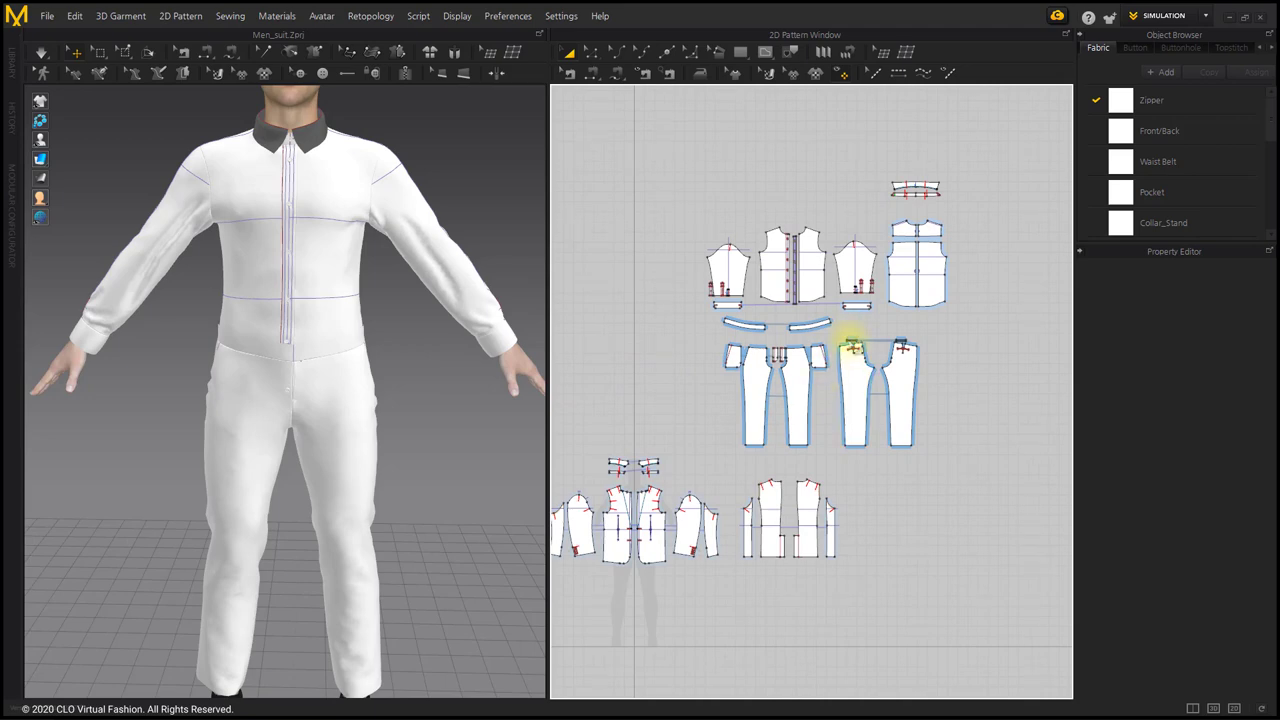
pyautogui.scroll(4, 848, 268)
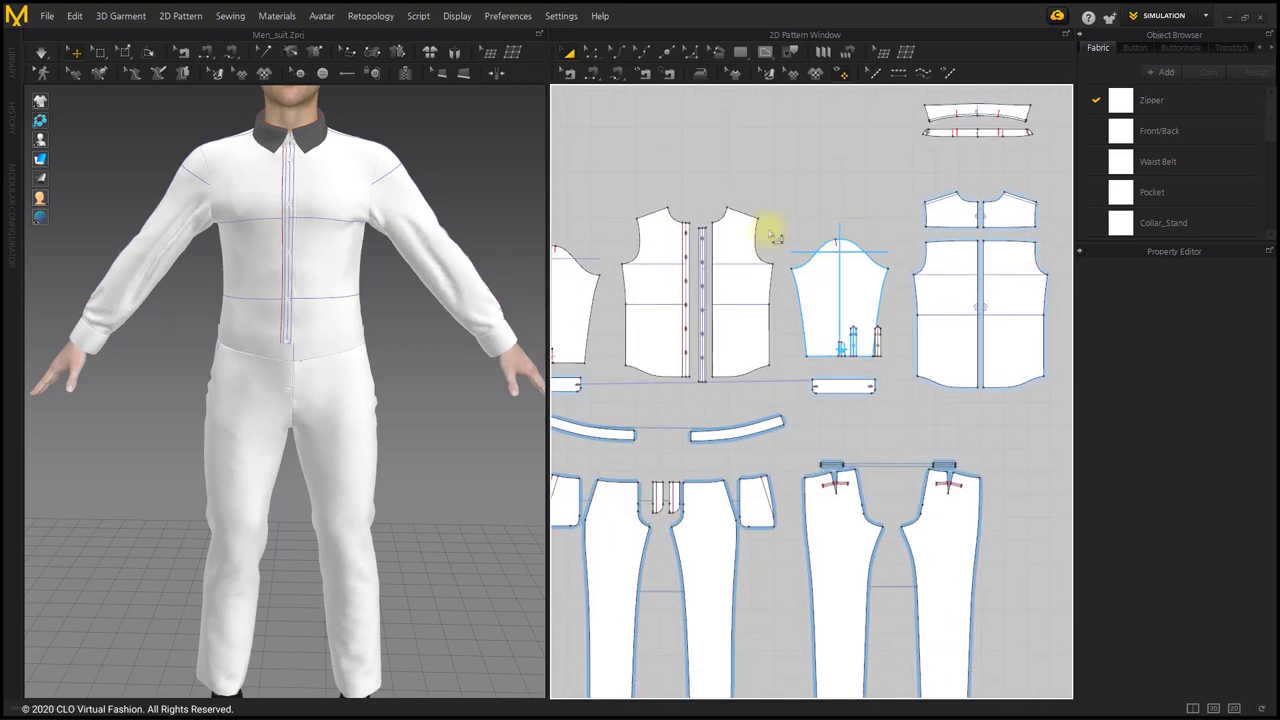
pyautogui.moveTo(611, 168); pyautogui.dragTo(733, 362)
pyautogui.moveTo(785, 403); pyautogui.dragTo(786, 404)
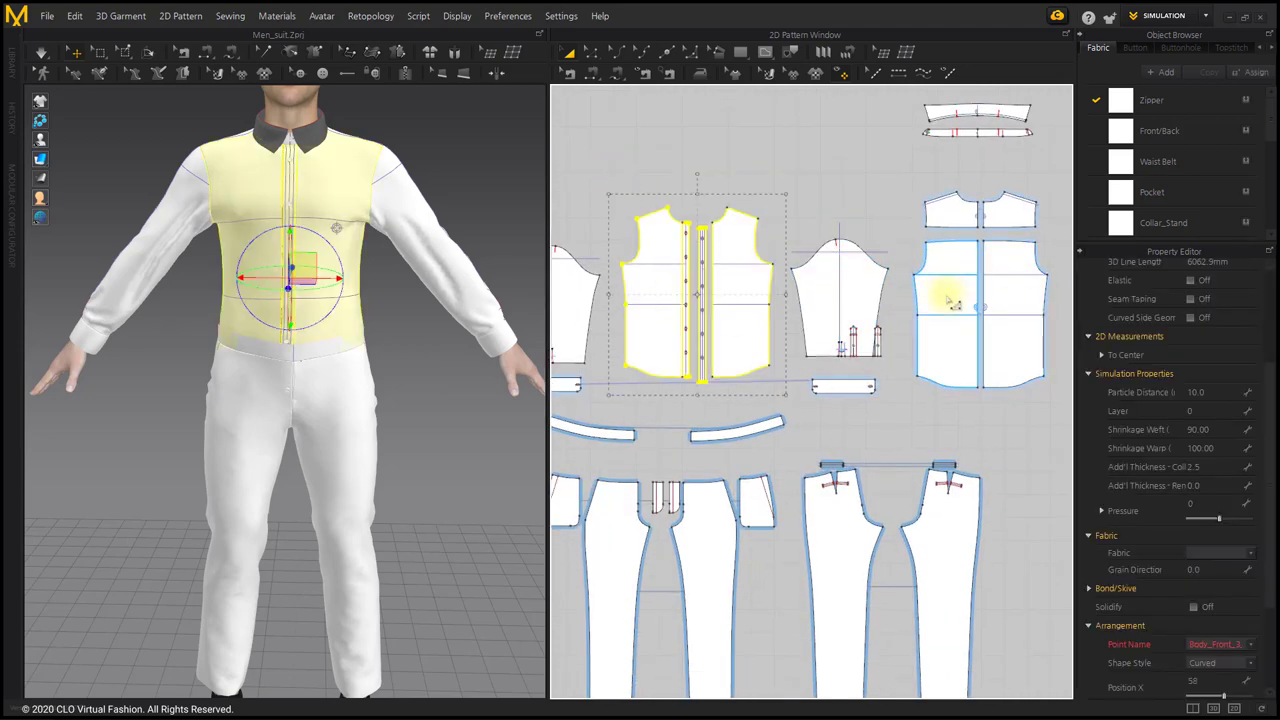
pyautogui.keyDown('shift'); pyautogui.click(1000, 298); pyautogui.keyUp('shift')
pyautogui.keyDown('shift'); pyautogui.click(1015, 218); pyautogui.keyUp('shift')
pyautogui.click(1224, 330)
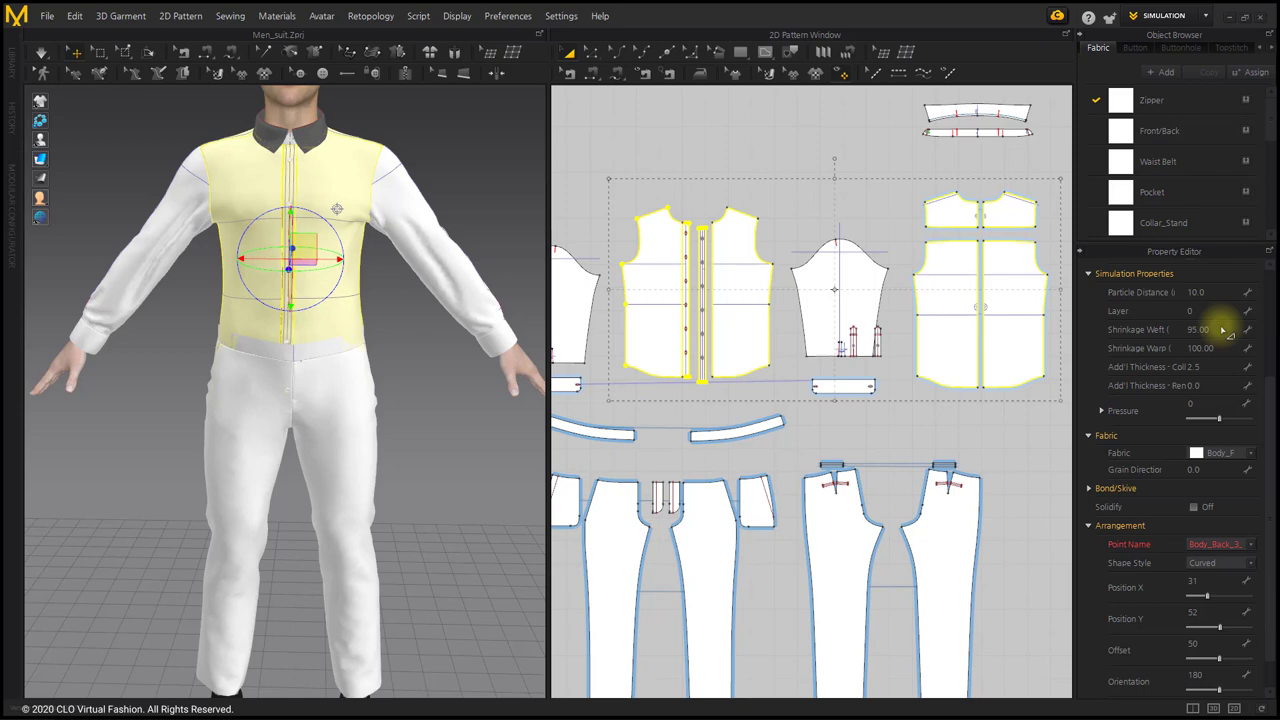
pyautogui.press('space')
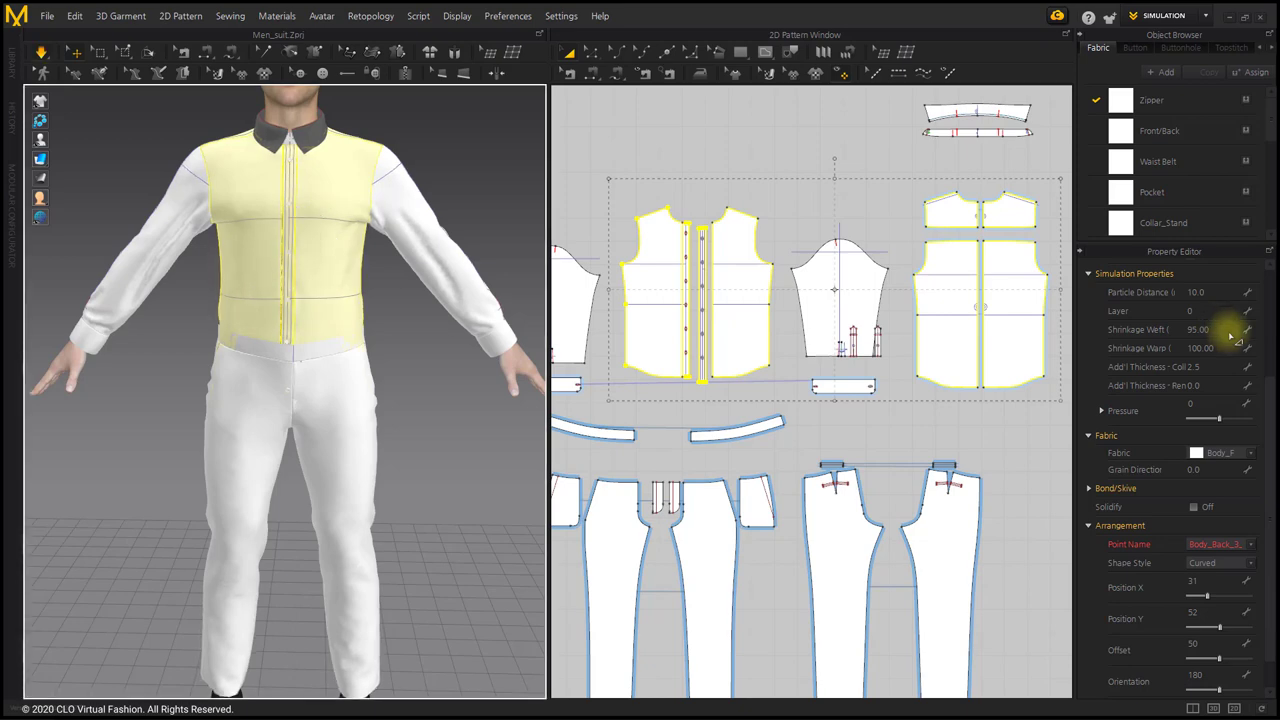
pyautogui.click(1226, 331)
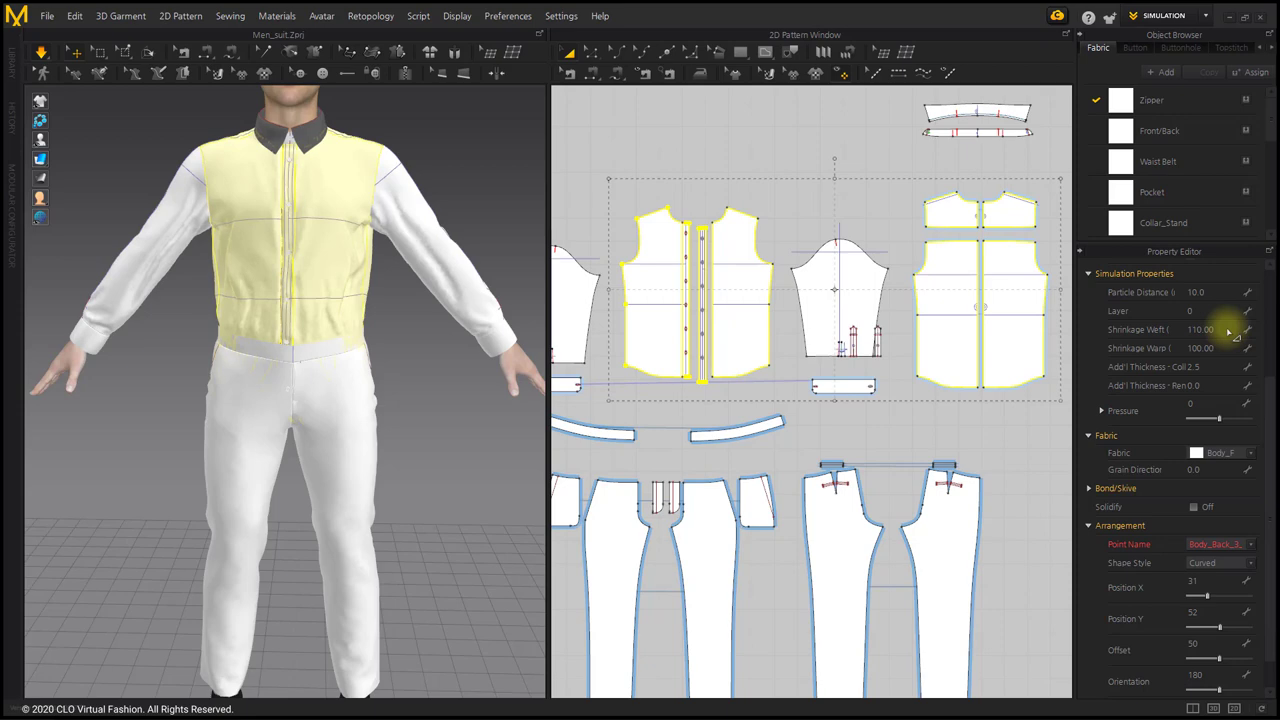
pyautogui.click(700, 213)
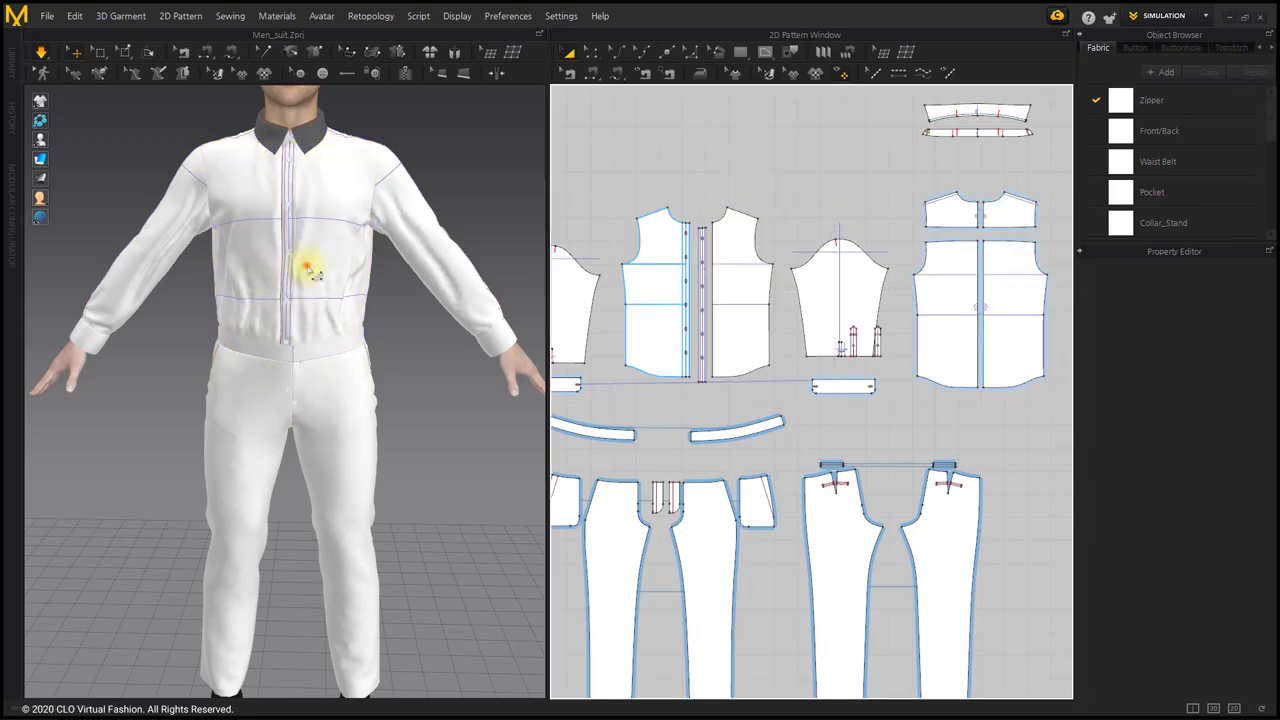
# Step: Stop the simulation and delete the lowest button on the shirt's front placket, at the trousers' fly
pyautogui.moveTo(308, 267); pyautogui.dragTo(340, 280, button='right')
pyautogui.scroll(3, 338, 423)
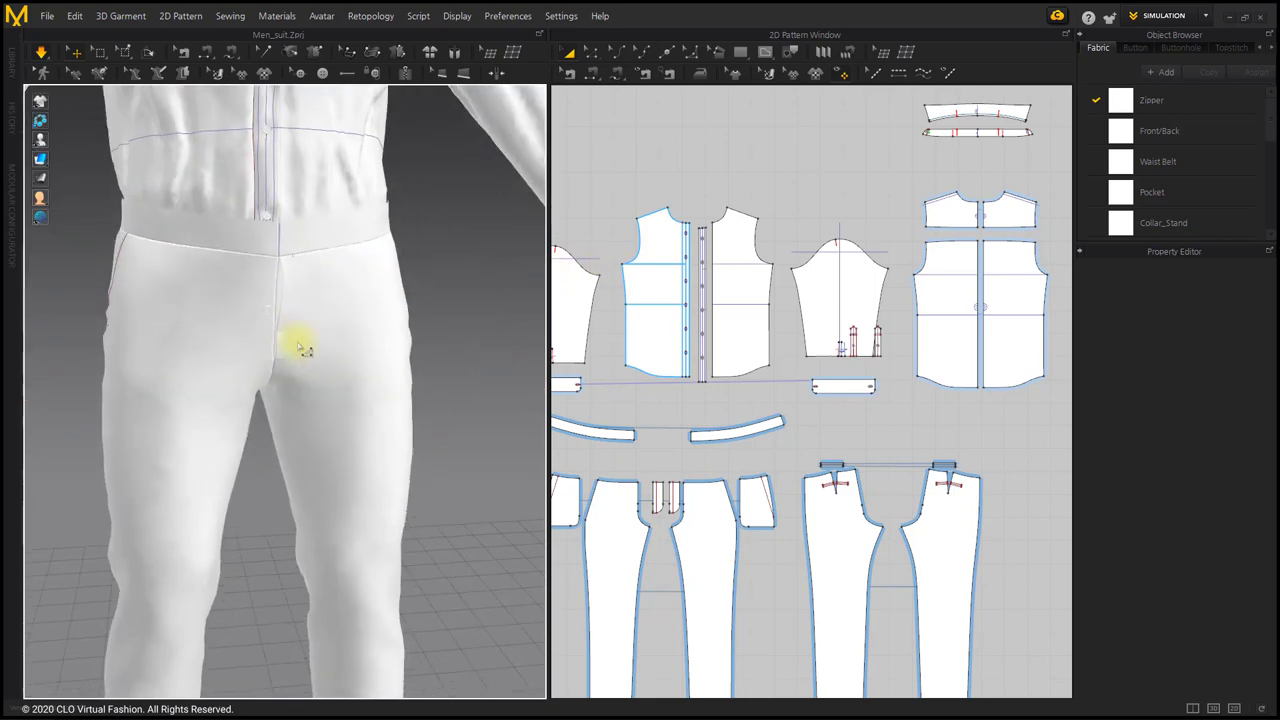
pyautogui.moveTo(308, 360); pyautogui.dragTo(290, 345, button='right')
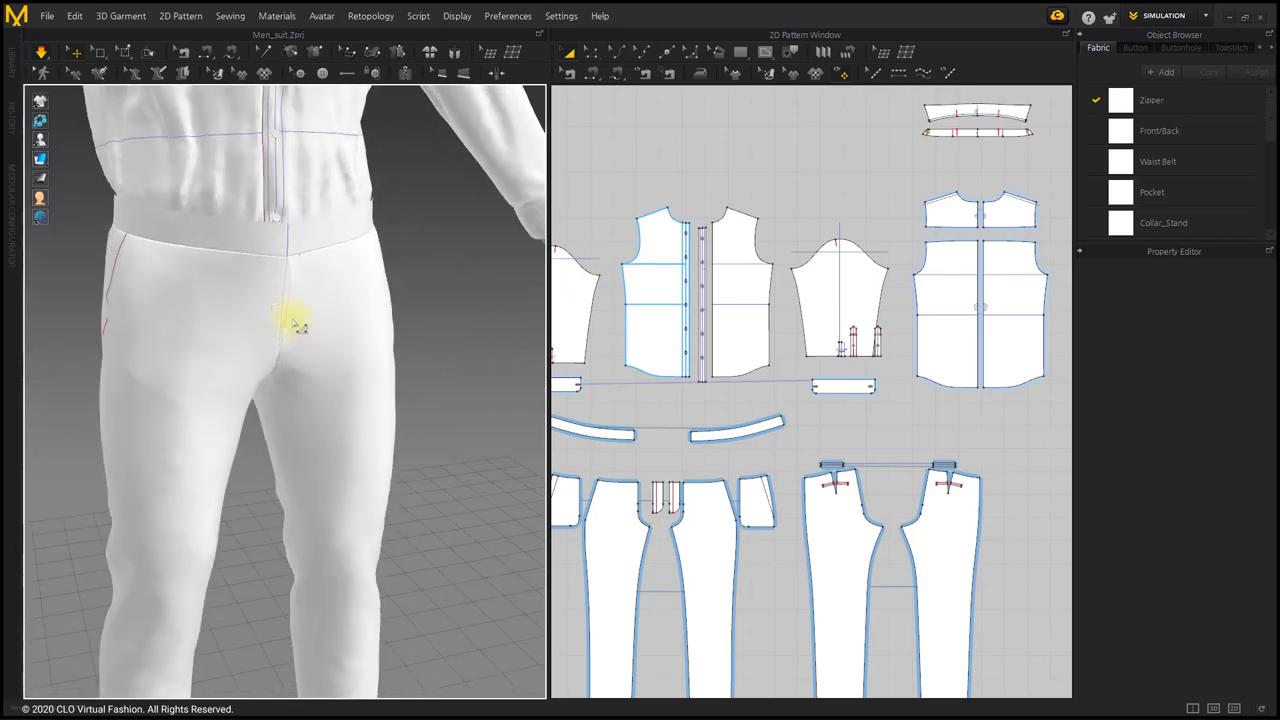
pyautogui.click(296, 326)
pyautogui.click(454, 306)
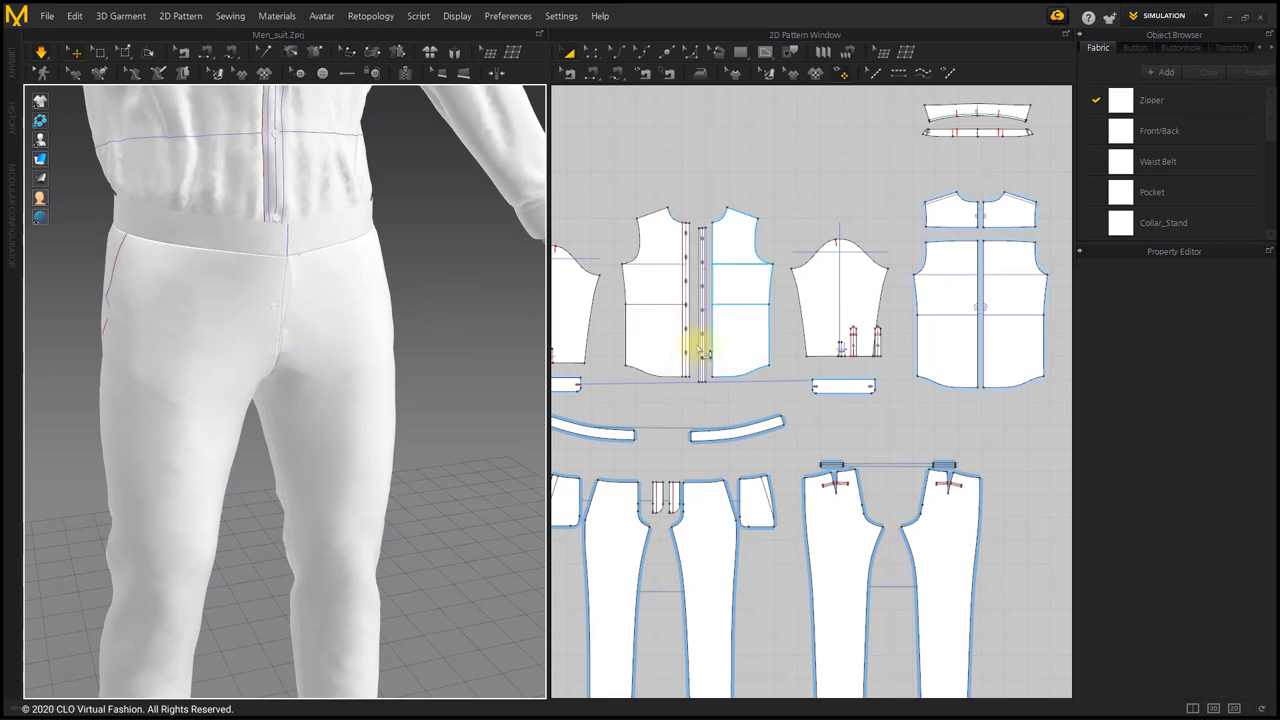
pyautogui.scroll(10, 700, 348)
pyautogui.scroll(-2, 723, 366)
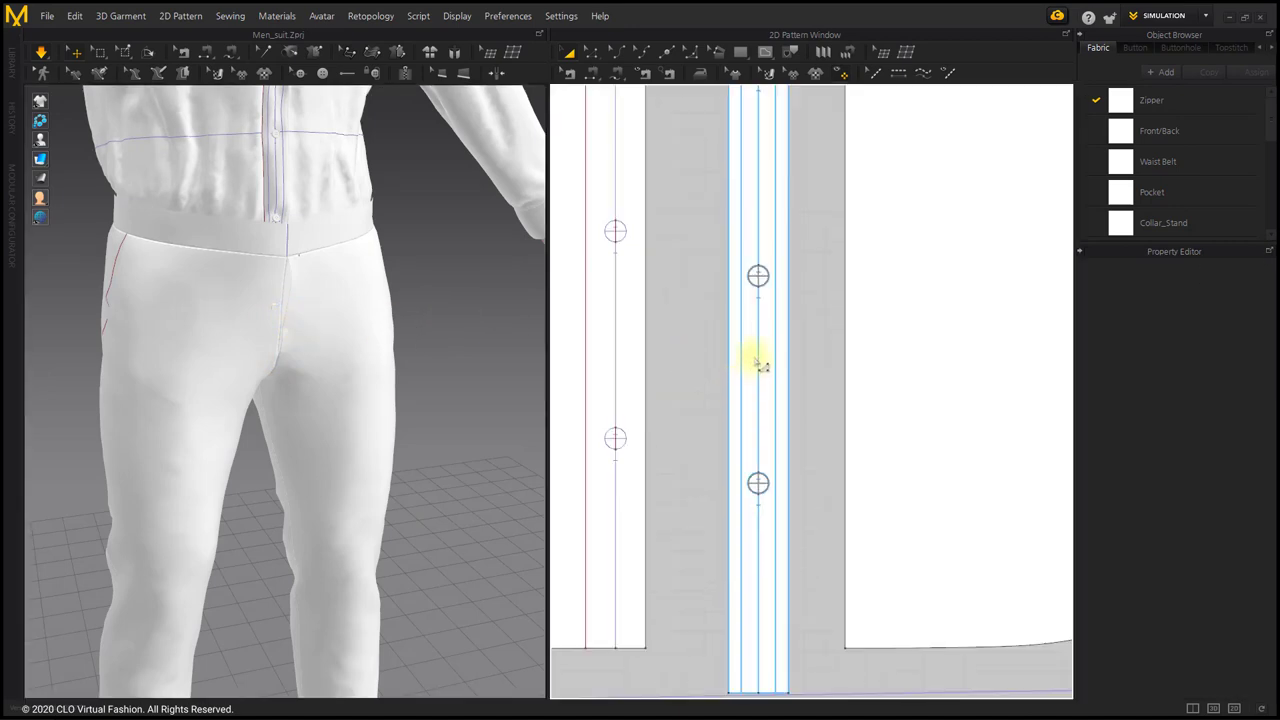
pyautogui.moveTo(758, 359); pyautogui.dragTo(784, 260, button='middle')
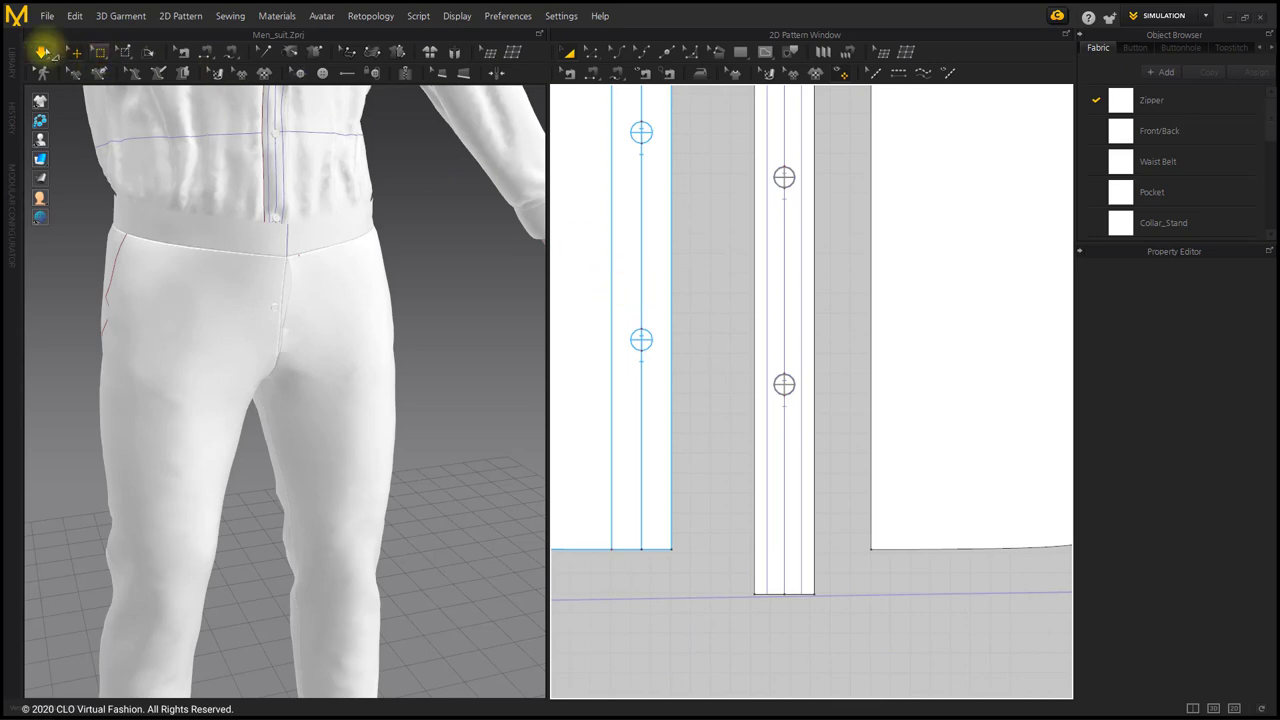
pyautogui.click(300, 73)
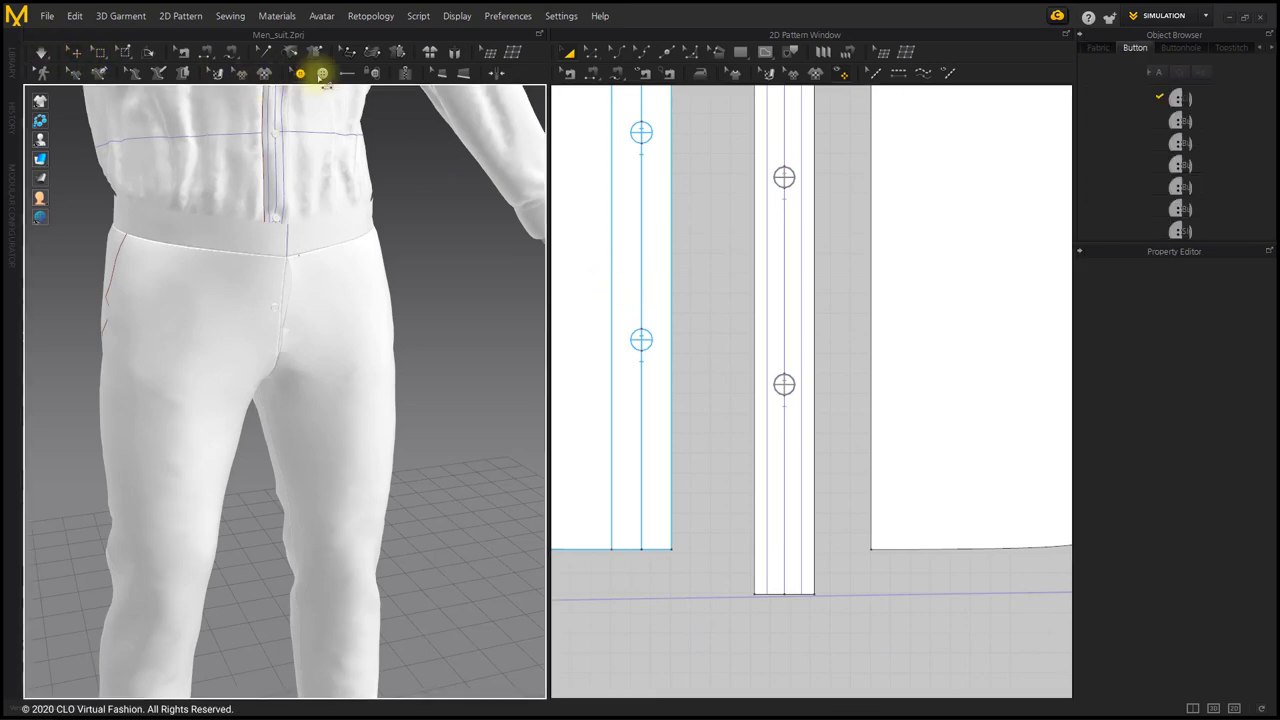
pyautogui.click(784, 177)
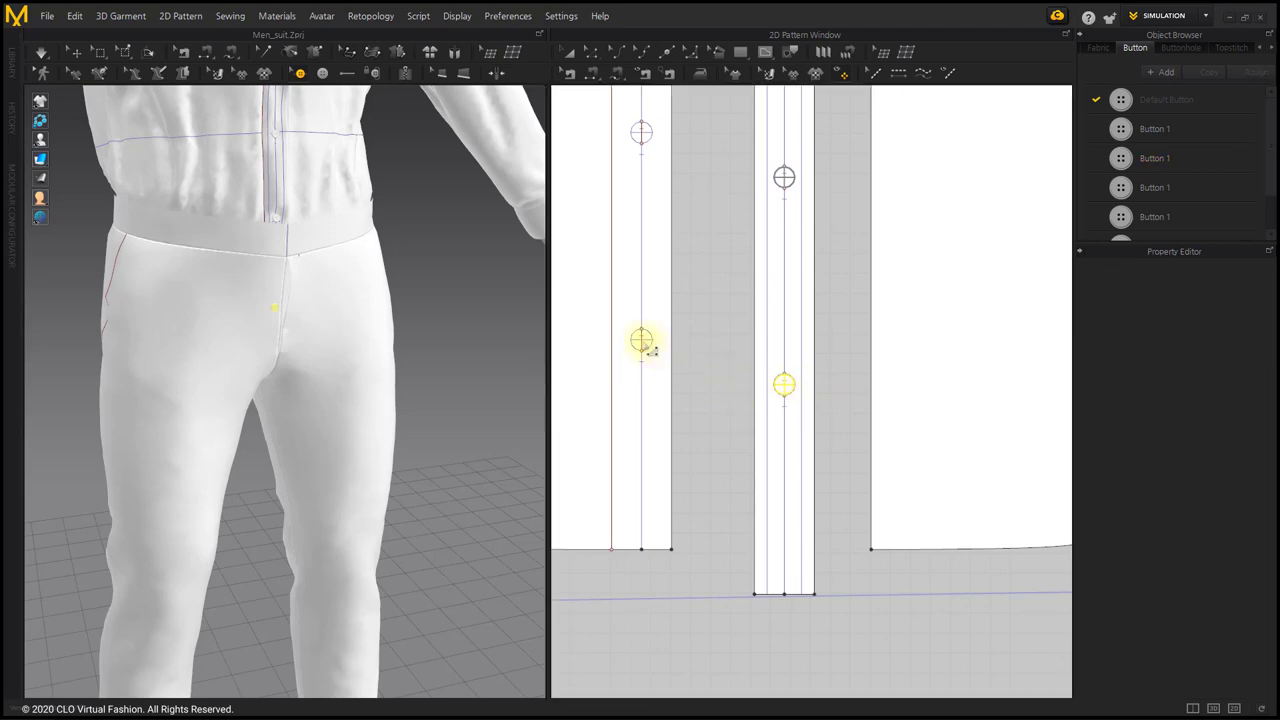
pyautogui.scroll(-6, 737, 400)
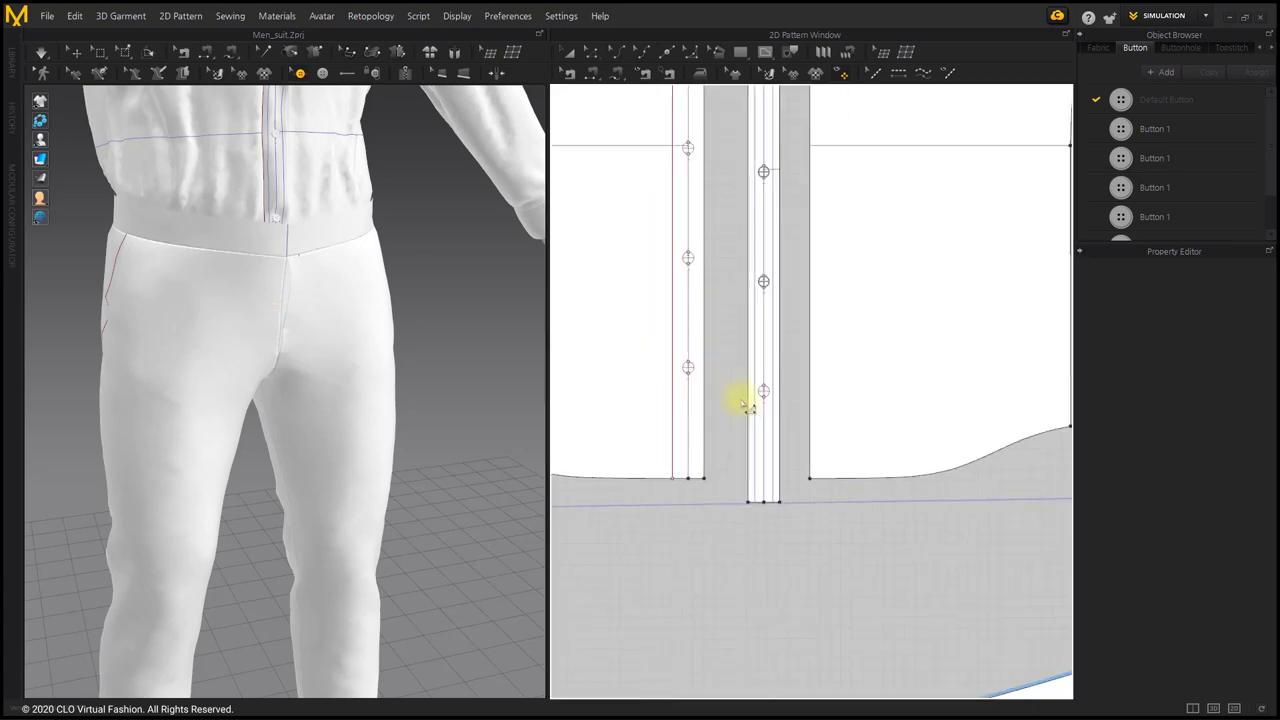
pyautogui.click(568, 52)
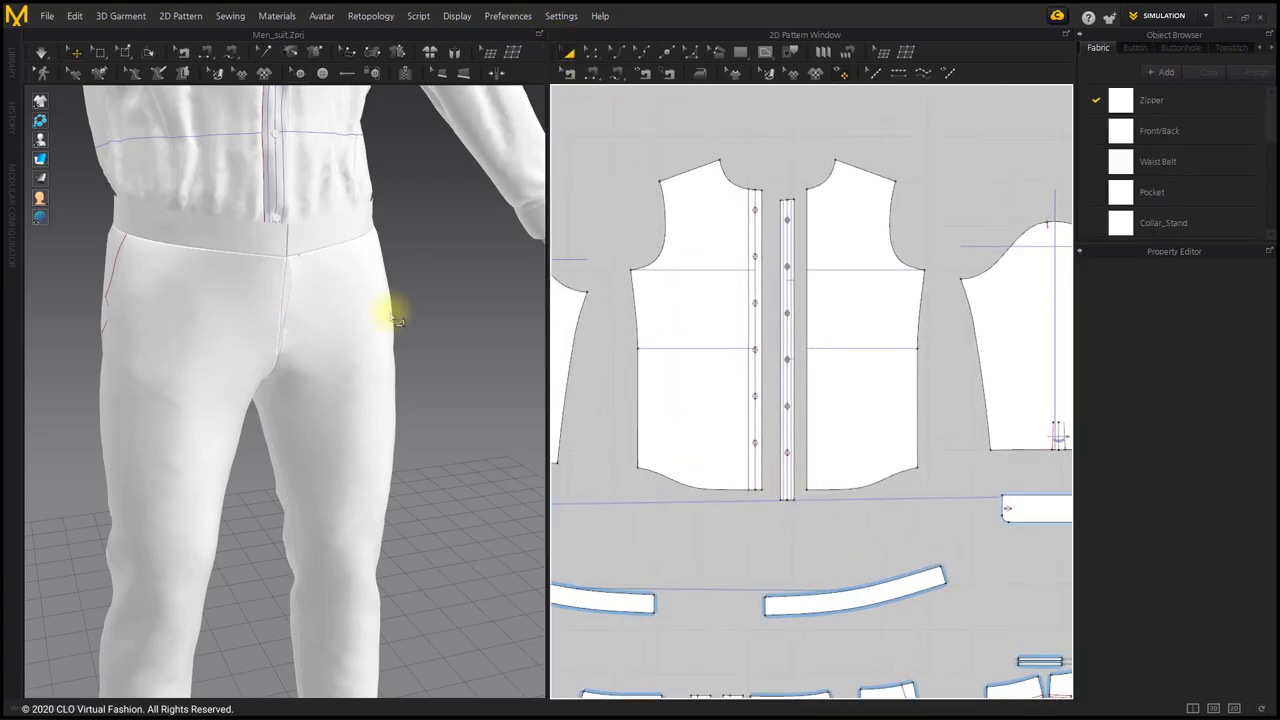
# Step: Show all the hidden patterns in 3D again, and activate all the frozen jacket patterns
pyautogui.scroll(-8, 385, 335)
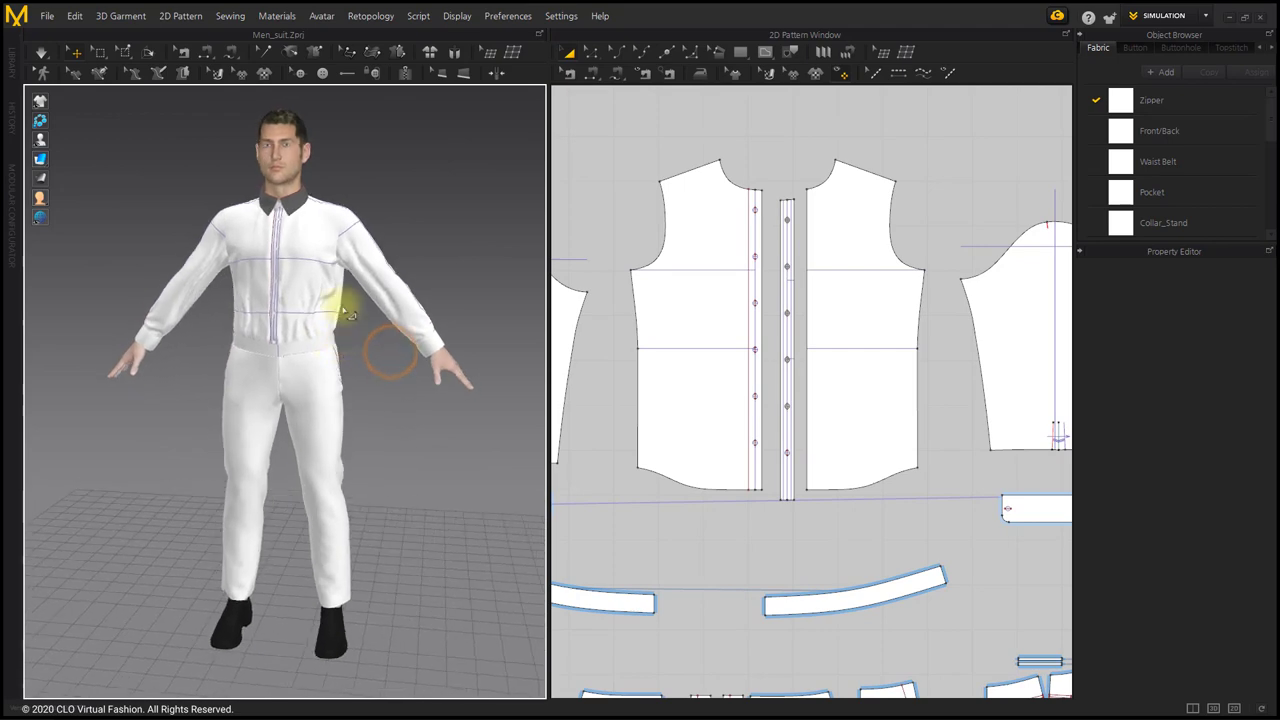
pyautogui.click(59, 101)
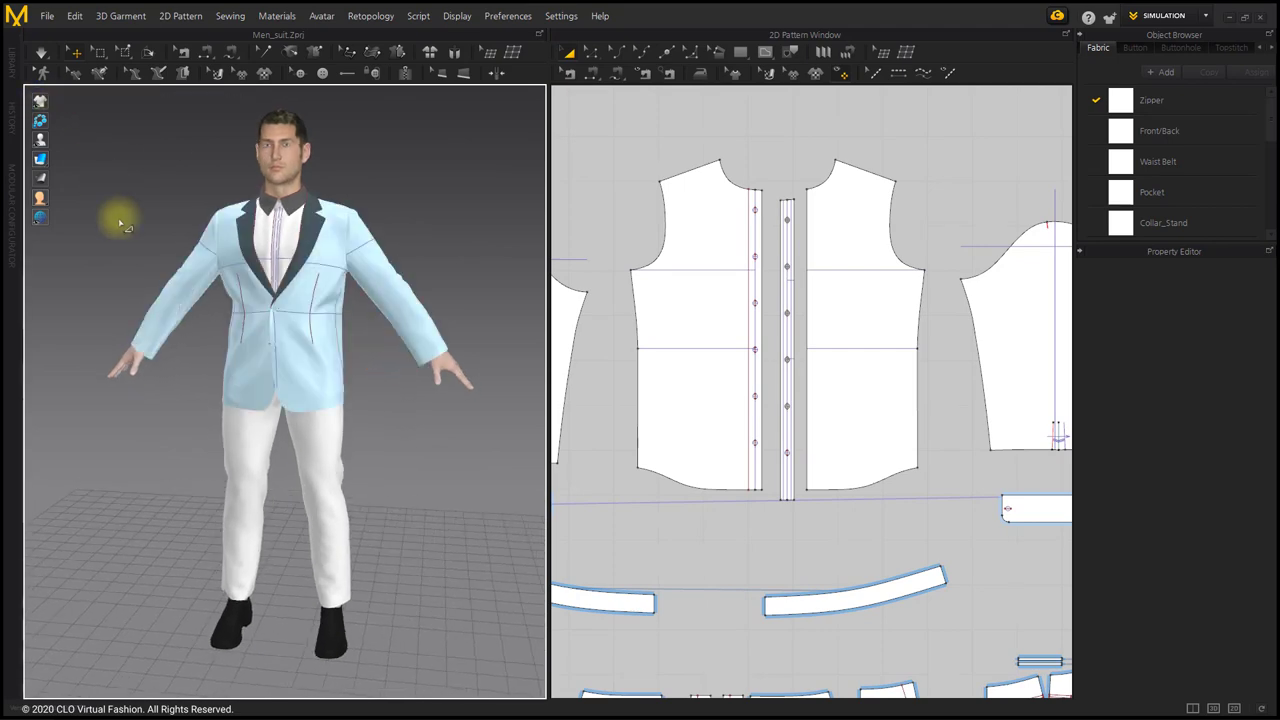
pyautogui.scroll(-4, 730, 405)
pyautogui.moveTo(760, 400); pyautogui.dragTo(880, 260, button='middle')
pyautogui.scroll(-3, 823, 457)
pyautogui.moveTo(840, 420); pyautogui.dragTo(916, 256, button='middle')
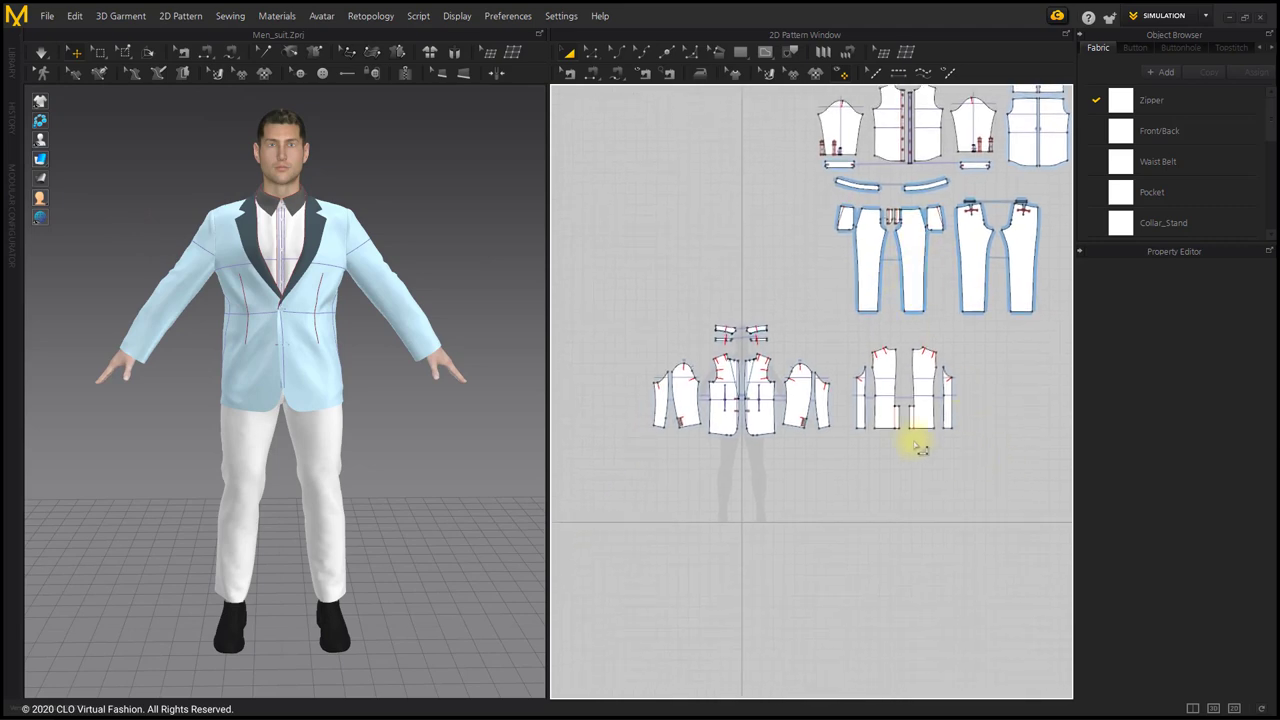
pyautogui.moveTo(993, 463); pyautogui.dragTo(597, 322)
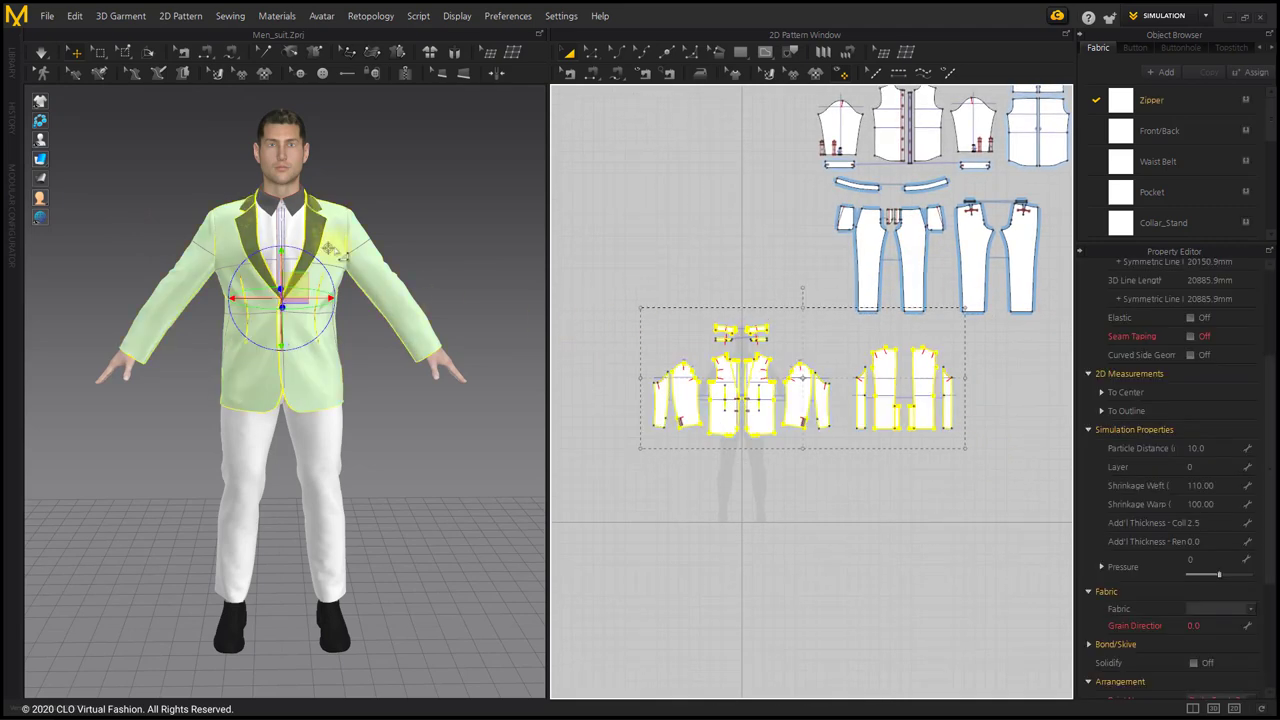
pyautogui.rightClick(352, 246)
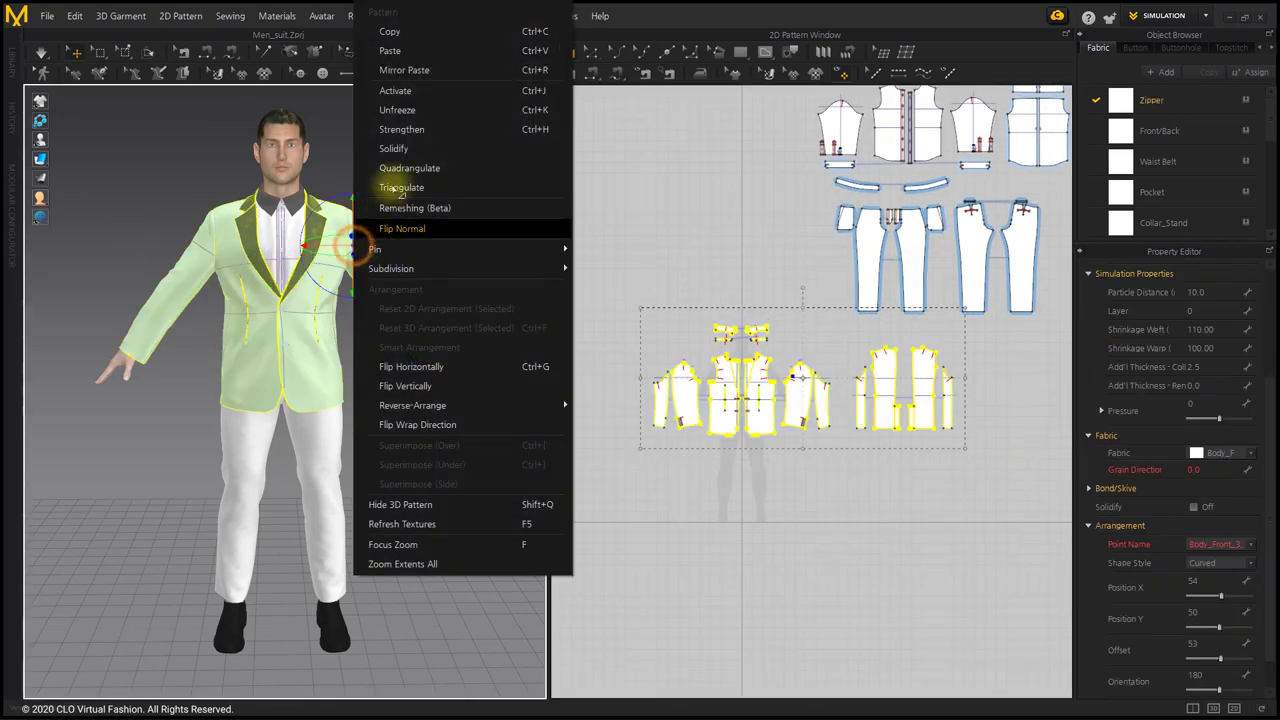
pyautogui.click(394, 91)
pyautogui.click(424, 196)
pyautogui.scroll(1, 430, 272)
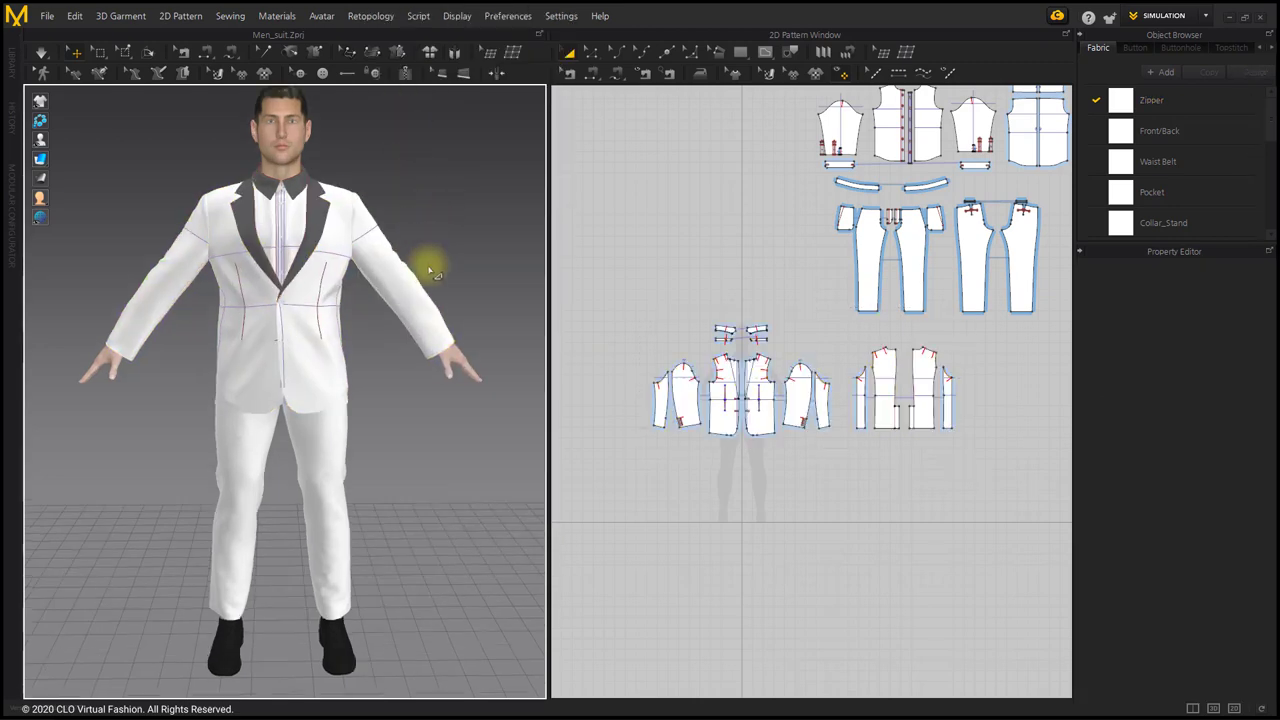
# Step: Display the whole suit with the monochrome surface
pyautogui.moveTo(40, 158)
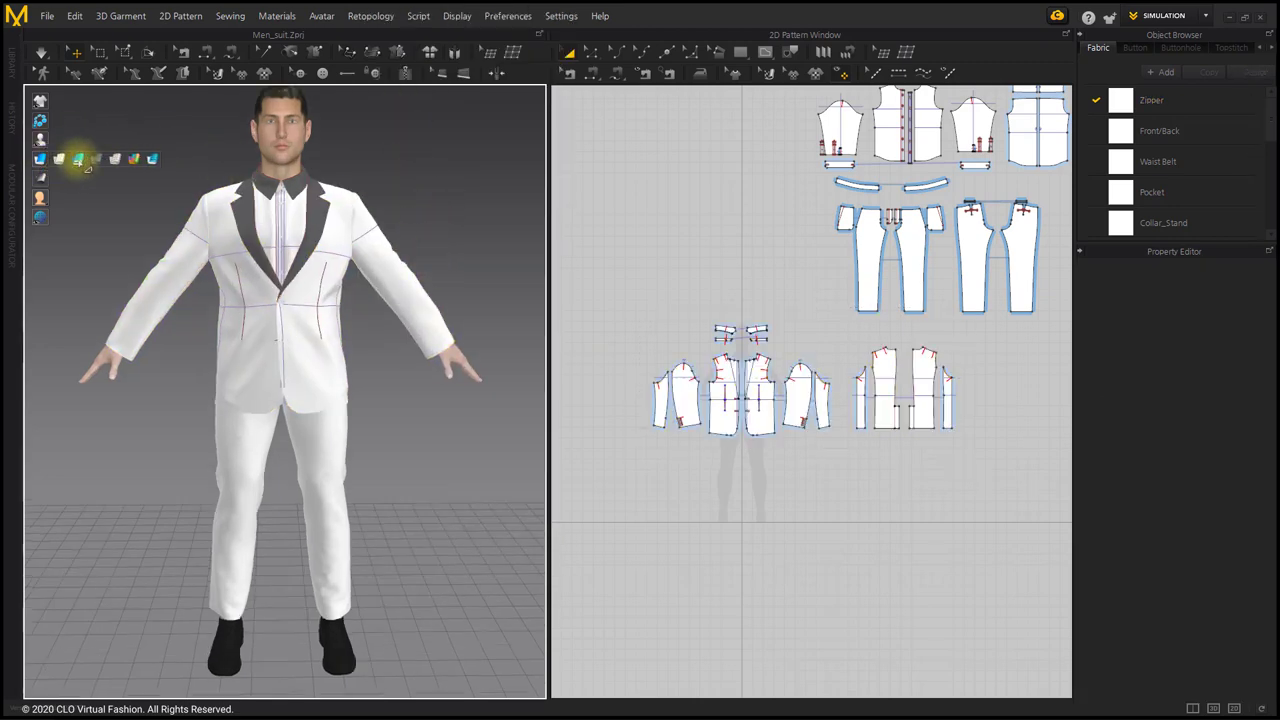
pyautogui.click(80, 160)
pyautogui.moveTo(484, 274)
pyautogui.mouseDown(button='right')
pyautogui.moveTo(200, 266)
pyautogui.moveTo(123, 277)
pyautogui.moveTo(410, 291)
pyautogui.moveTo(471, 280)
pyautogui.mouseUp(button='right')
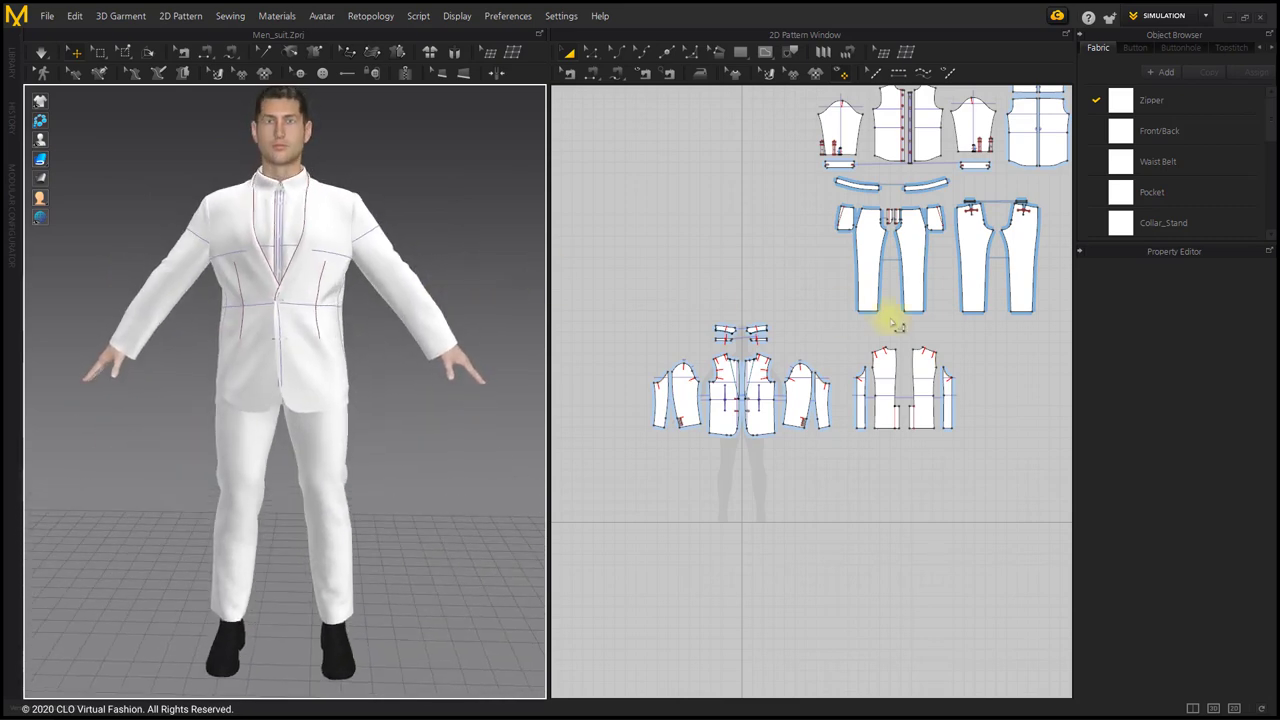
pyautogui.scroll(3, 890, 330)
# Step: Switch the suit to the translucent surface and examine its stacked layers from all sides
pyautogui.click(40, 160)
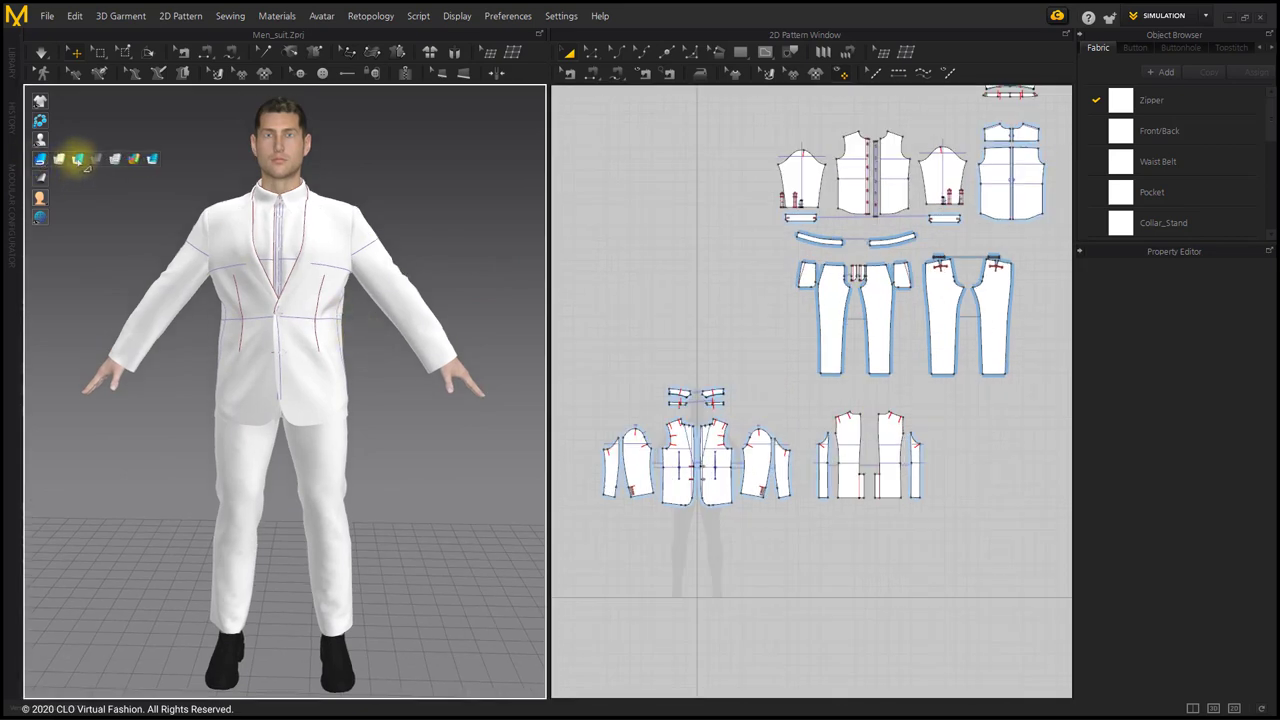
pyautogui.click(96, 159)
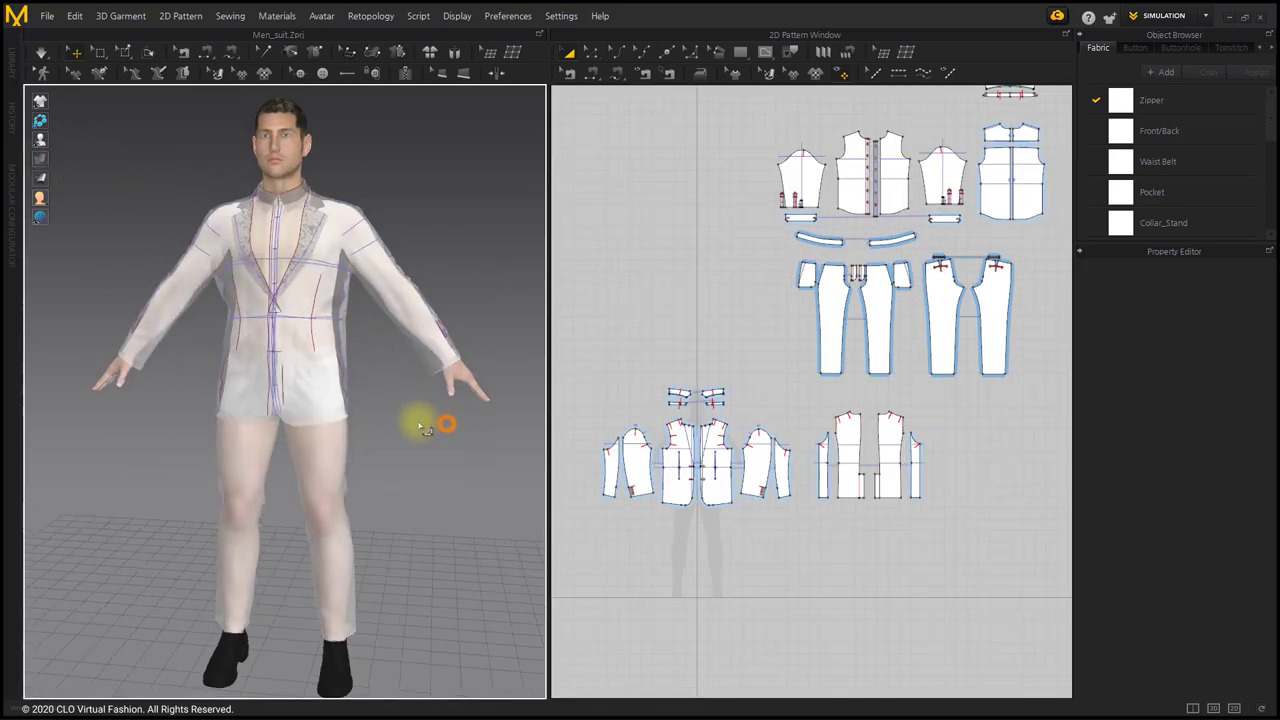
pyautogui.moveTo(413, 427); pyautogui.dragTo(206, 417, button='right')
pyautogui.moveTo(444, 418); pyautogui.dragTo(131, 414, button='right')
pyautogui.moveTo(403, 409); pyautogui.dragTo(372, 425, button='right')
pyautogui.moveTo(369, 420); pyautogui.dragTo(369, 411, button='middle')
# Step: Switch the suit's display from translucent back to the monochrome surface
pyautogui.moveTo(43, 160)
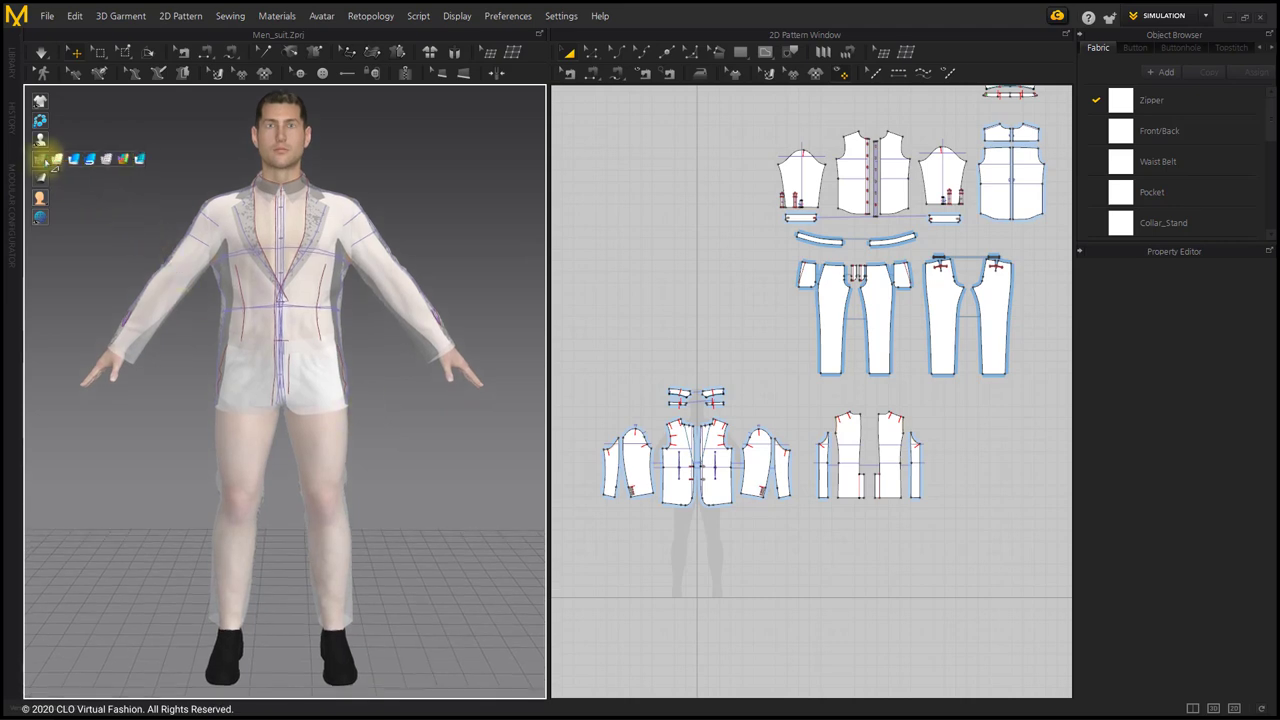
pyautogui.click(96, 158)
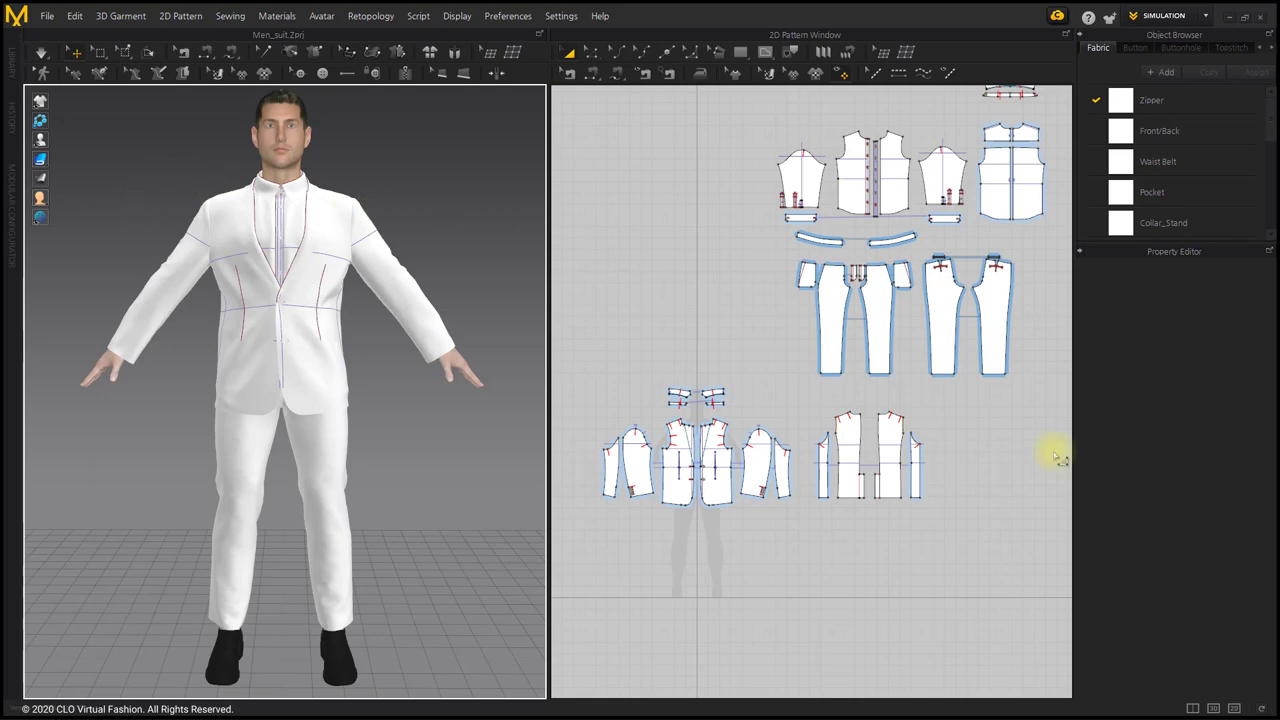
pyautogui.moveTo(798, 381); pyautogui.dragTo(788, 400, button='middle')
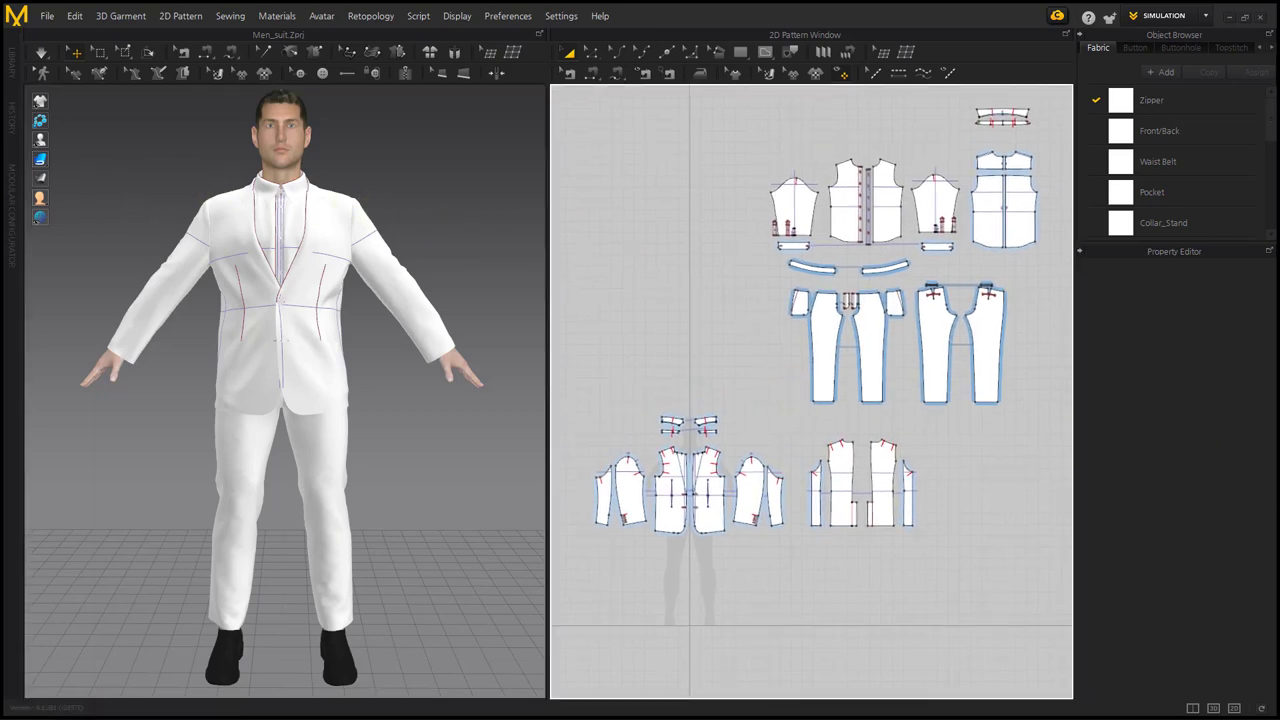